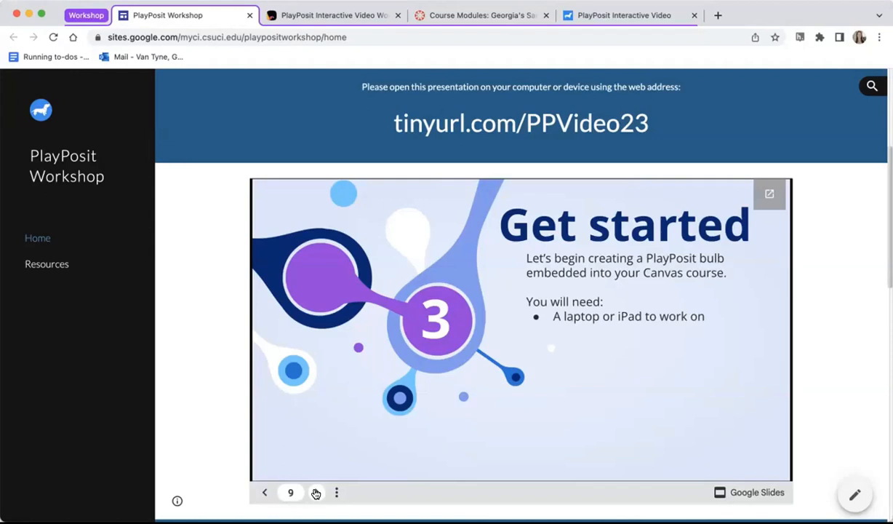
# Step: Reveal the next three requirement bullets on the Get started slide of the workshop presentation
pyautogui.click(316, 493)
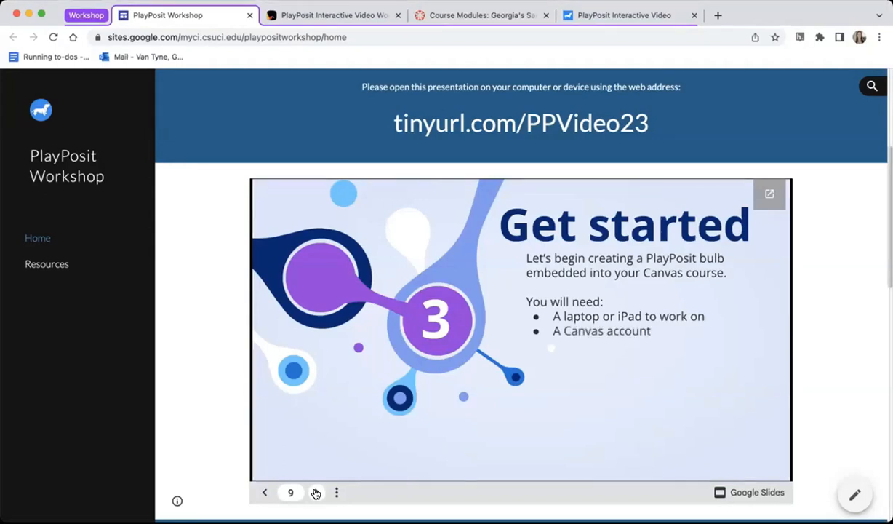
pyautogui.click(316, 494)
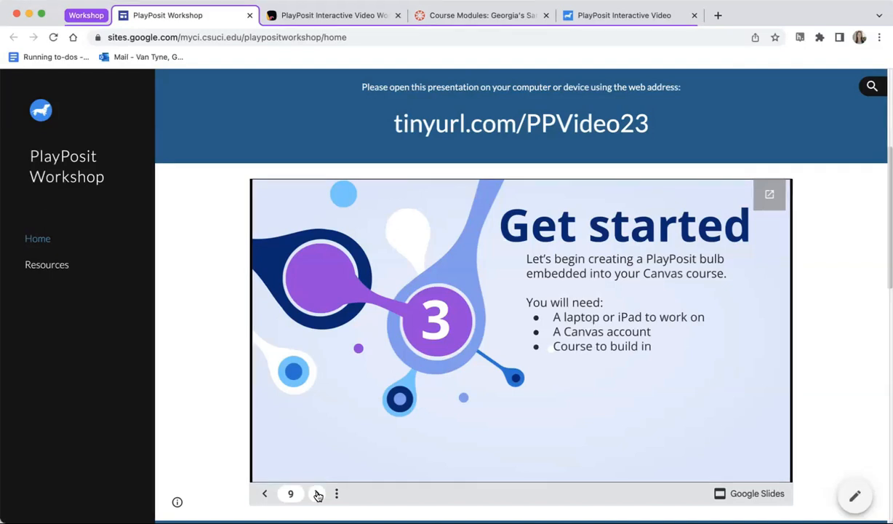
pyautogui.click(317, 494)
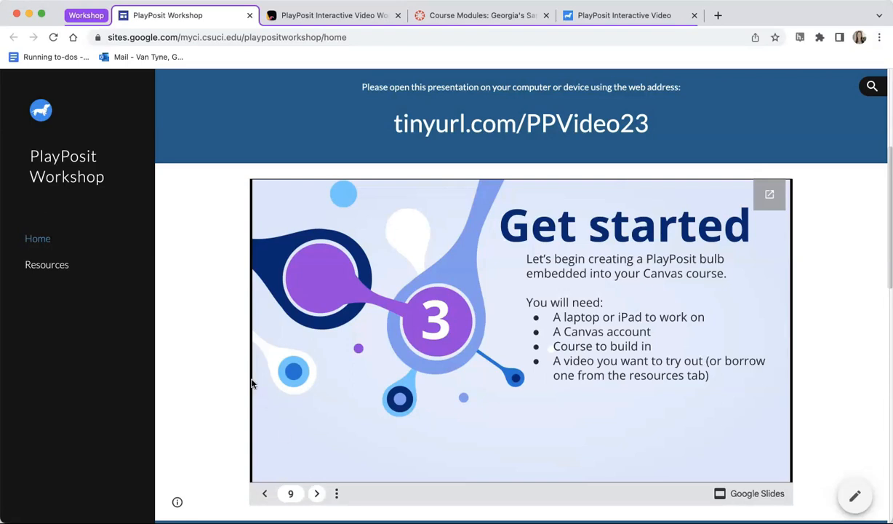
# Step: Open the workshop site's Resources page in a new tab and switch to it
pyautogui.rightClick(50, 266)
pyautogui.click(78, 268)
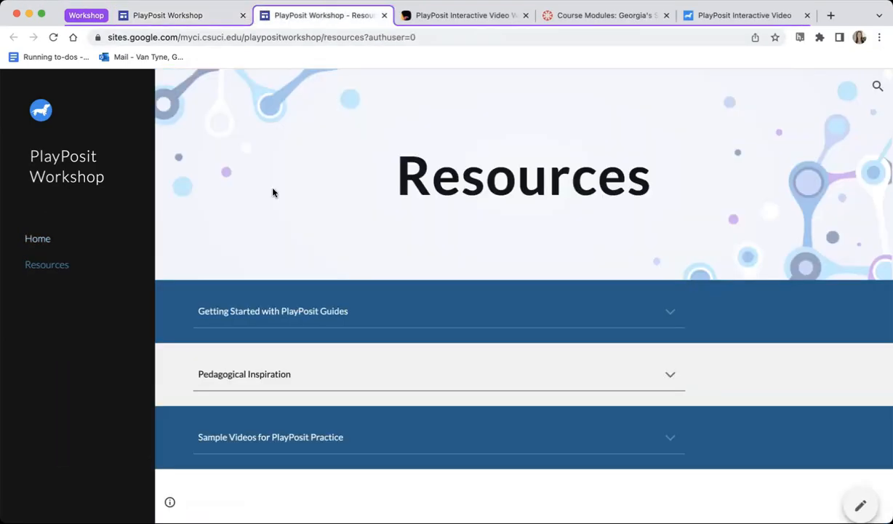
pyautogui.click(320, 15)
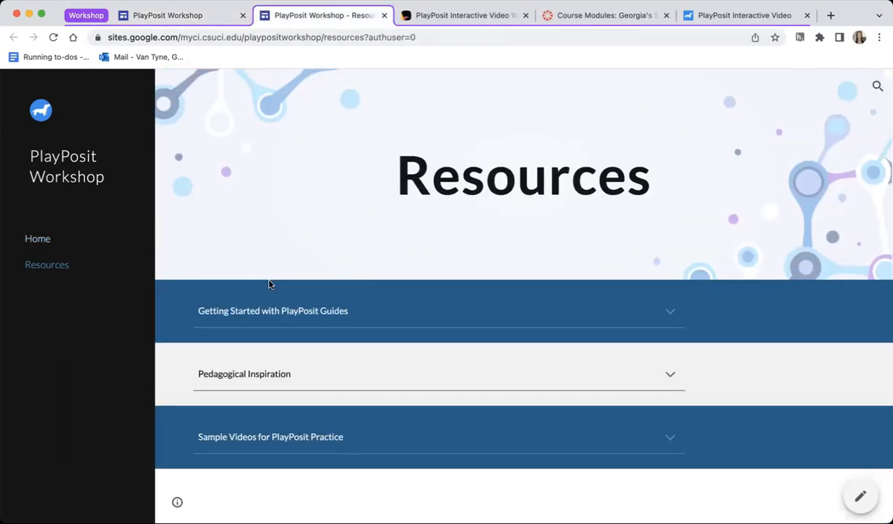
# Step: Open the Solving Initial Value Problems (5:45) sample video, pause it and select its web address
pyautogui.click(276, 437)
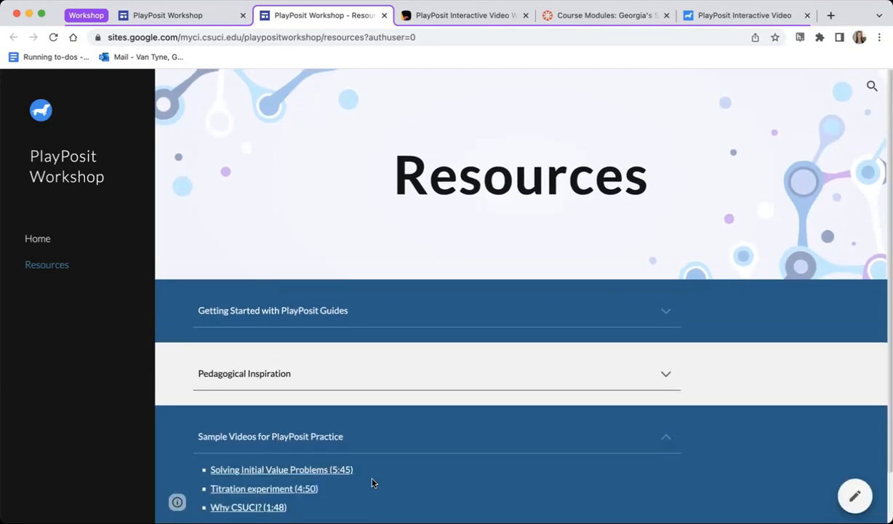
pyautogui.scroll(-1, 371, 480)
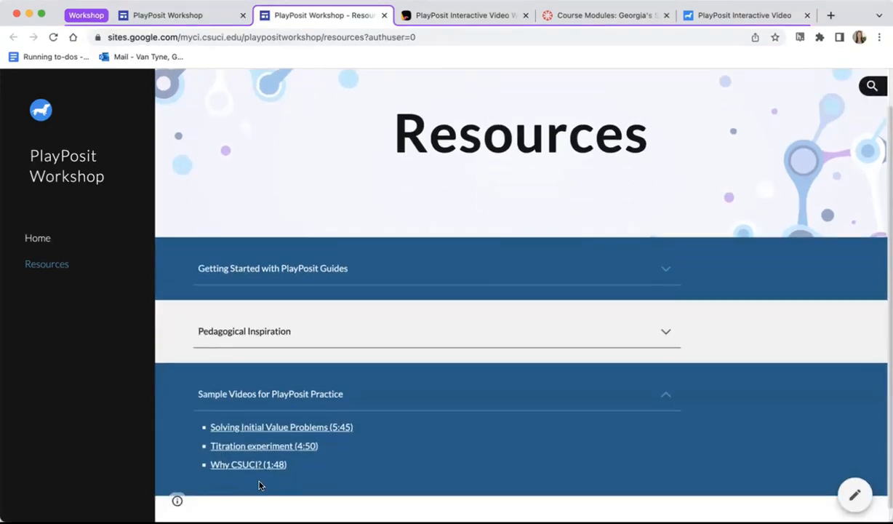
pyautogui.click(276, 429)
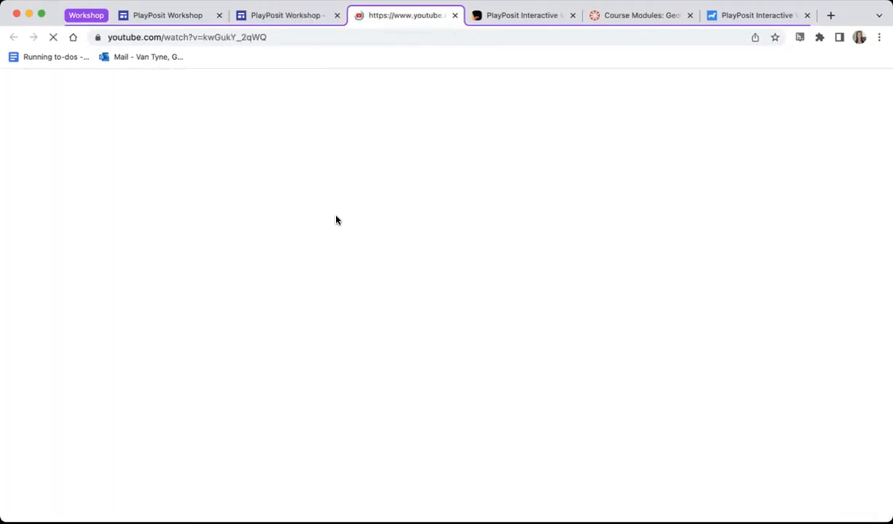
pyautogui.click(49, 424)
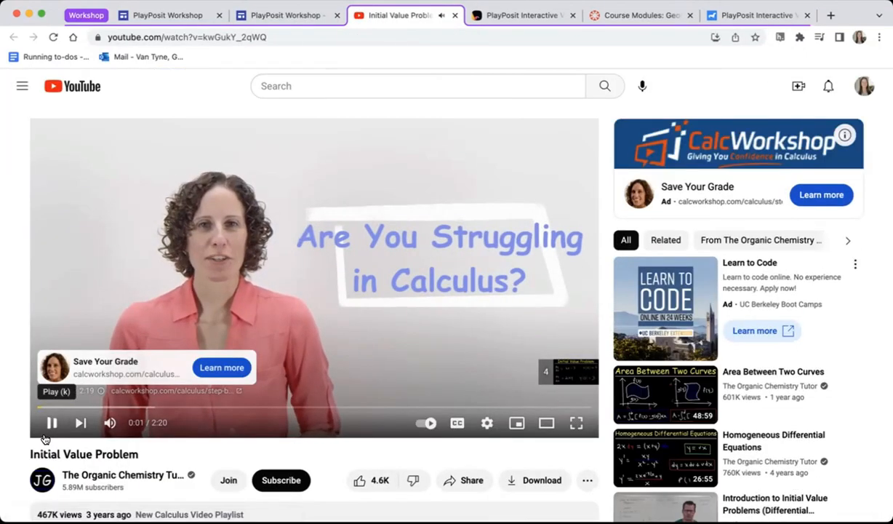
pyautogui.click(295, 35)
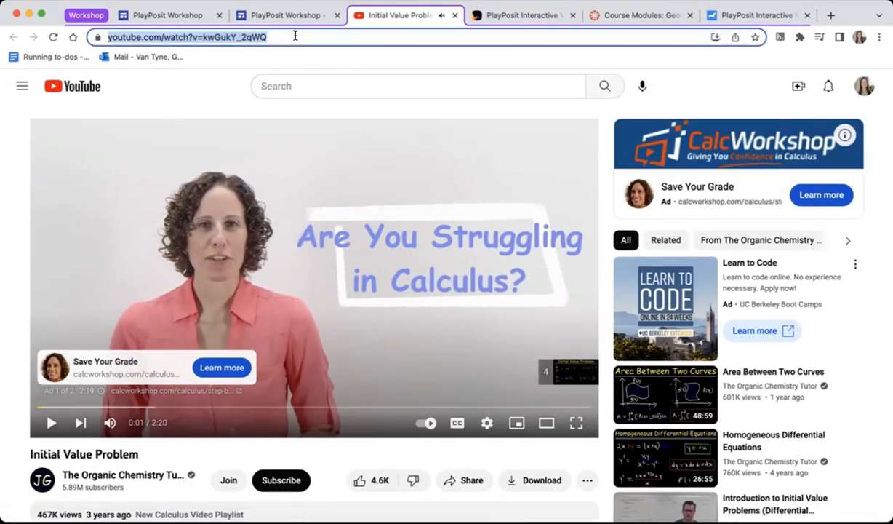
# Step: Return to the workshop presentation and reveal the final line of the Get started slide
pyautogui.click(197, 16)
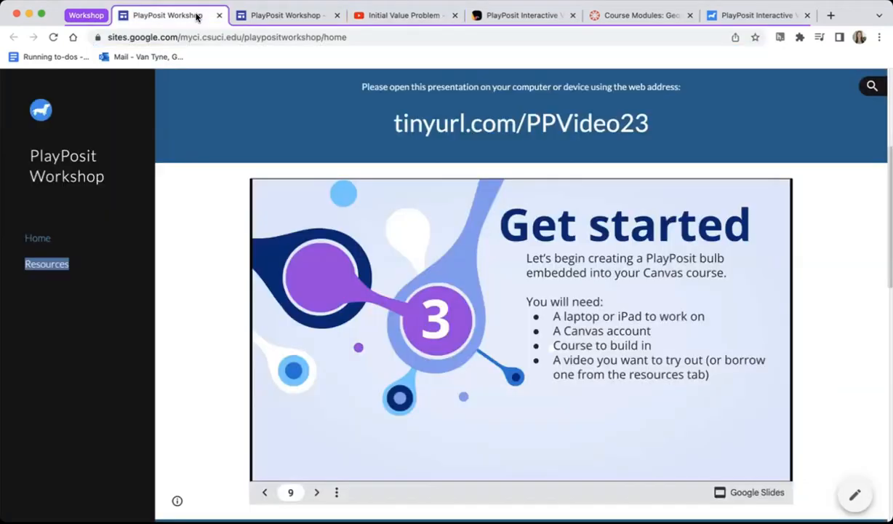
pyautogui.click(315, 497)
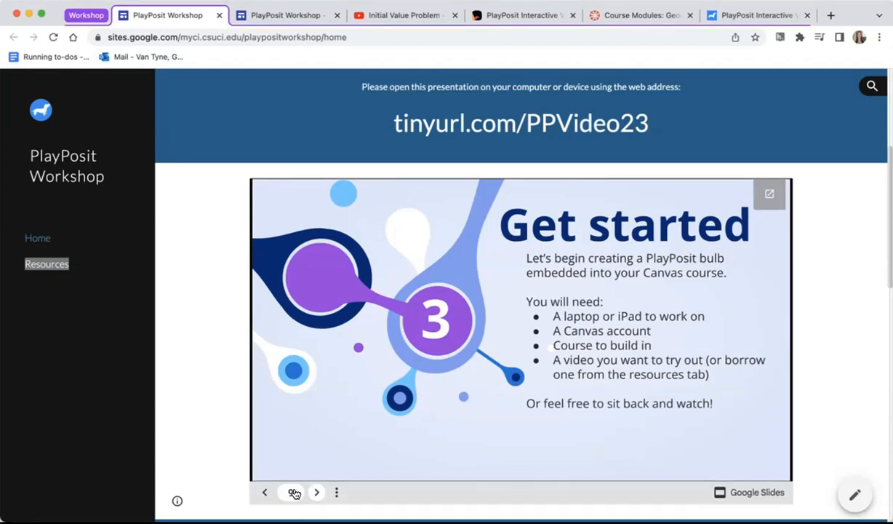
pyautogui.click(221, 438)
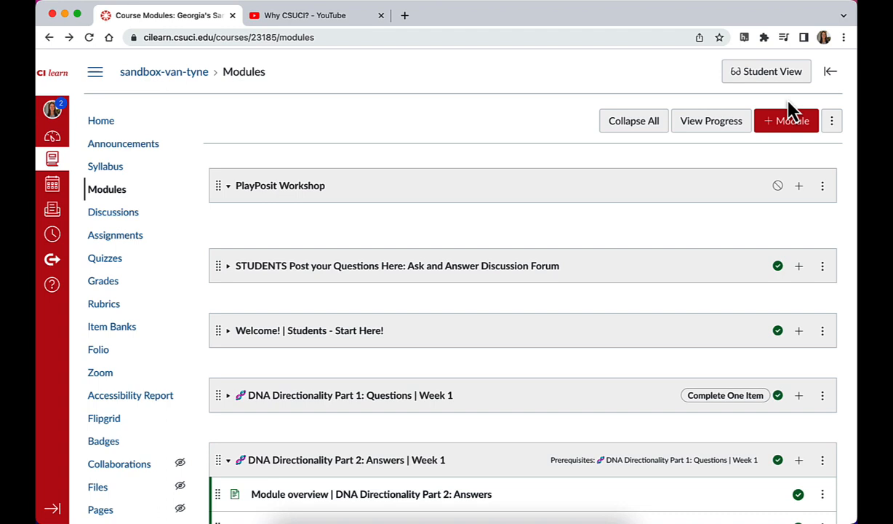
# Step: Add a newly created assignment named PlayPosit Example to the PlayPosit Workshop module in Canvas
pyautogui.click(798, 186)
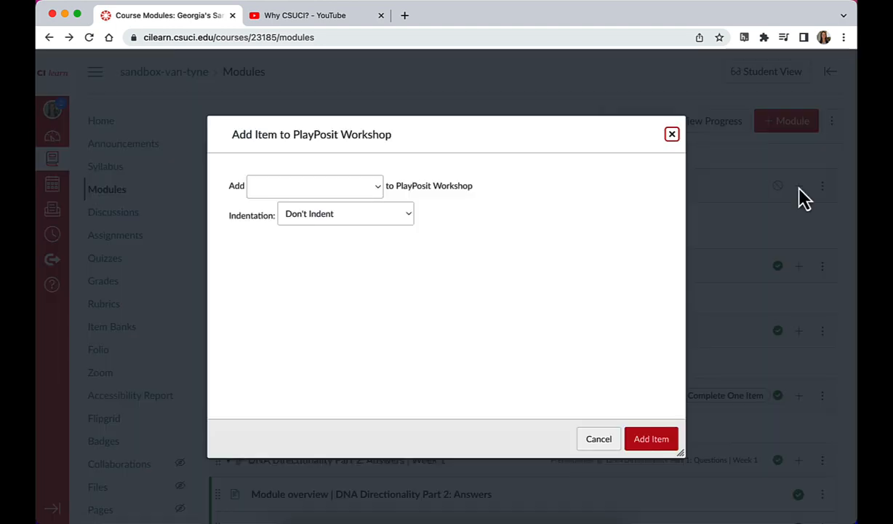
pyautogui.click(373, 186)
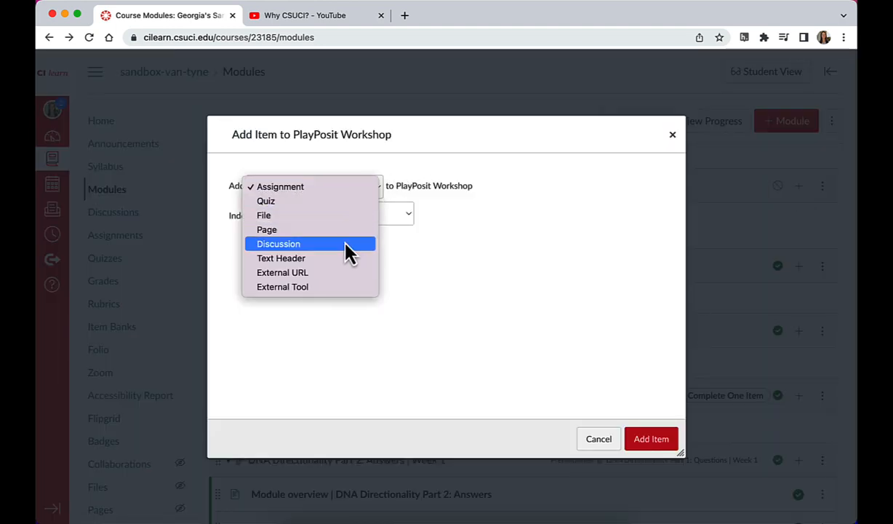
pyautogui.click(331, 188)
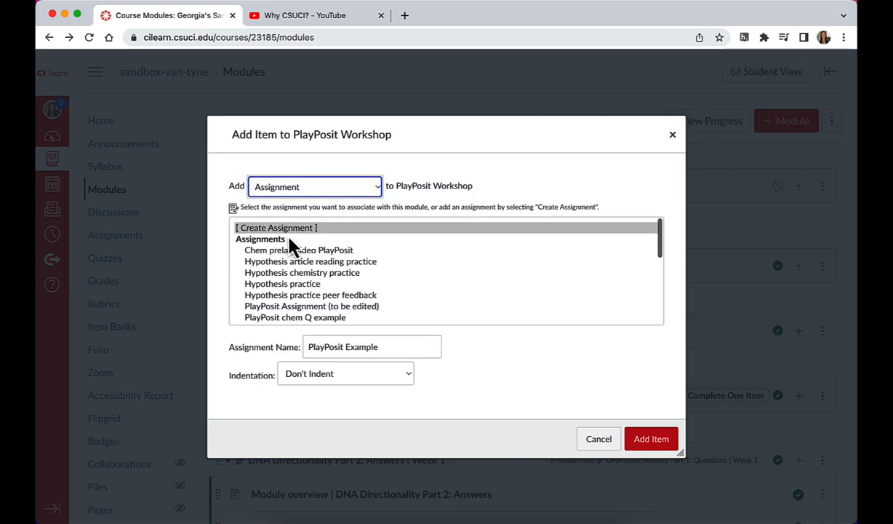
pyautogui.click(396, 346)
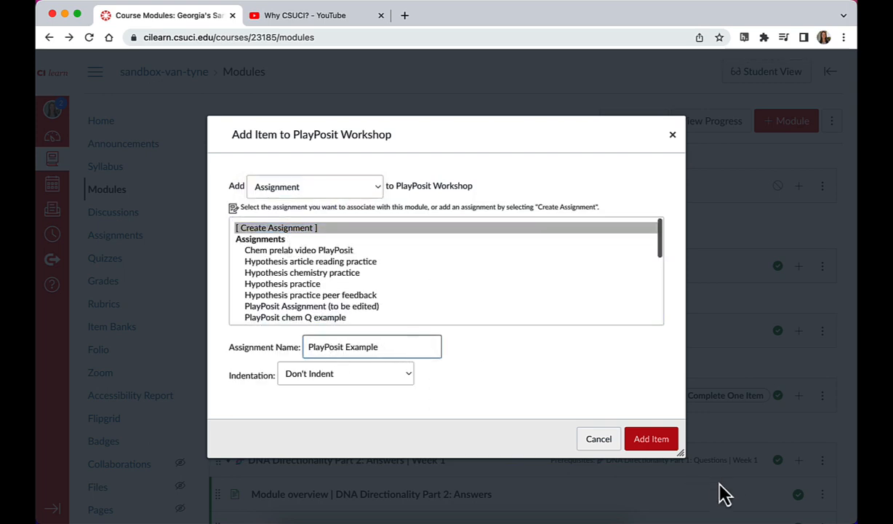
pyautogui.click(659, 447)
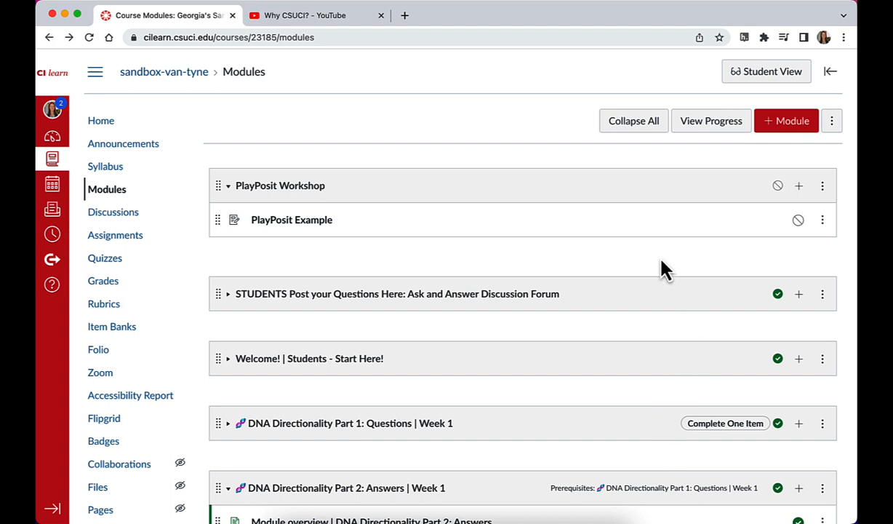
# Step: Open the PlayPosit Example assignment for editing and set its submission type to External Tool
pyautogui.click(292, 221)
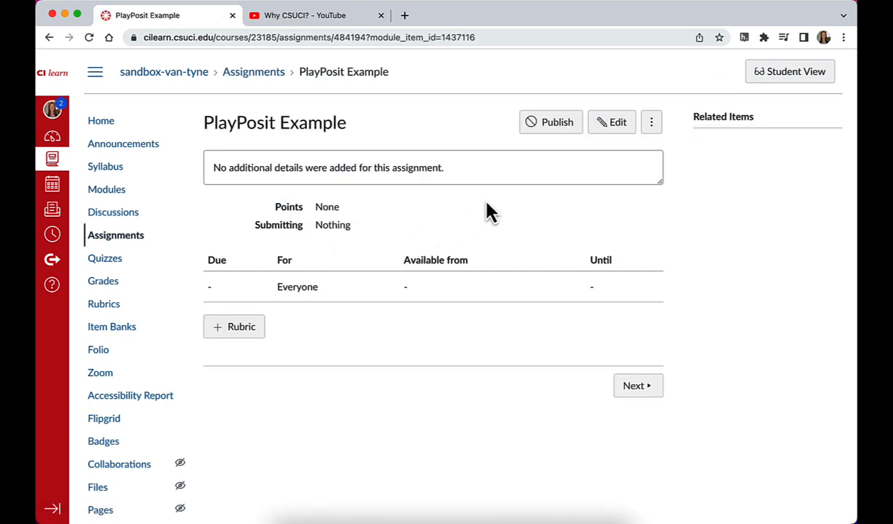
pyautogui.click(607, 137)
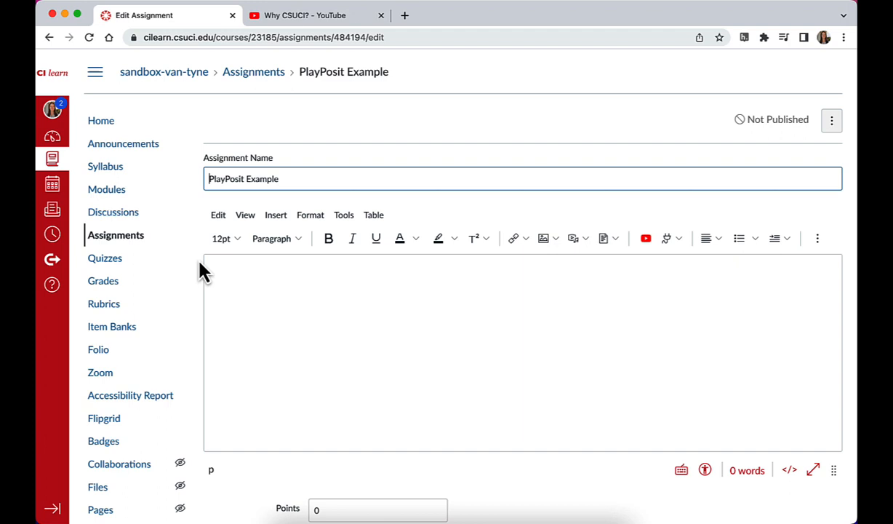
pyautogui.scroll(-3, 202, 271)
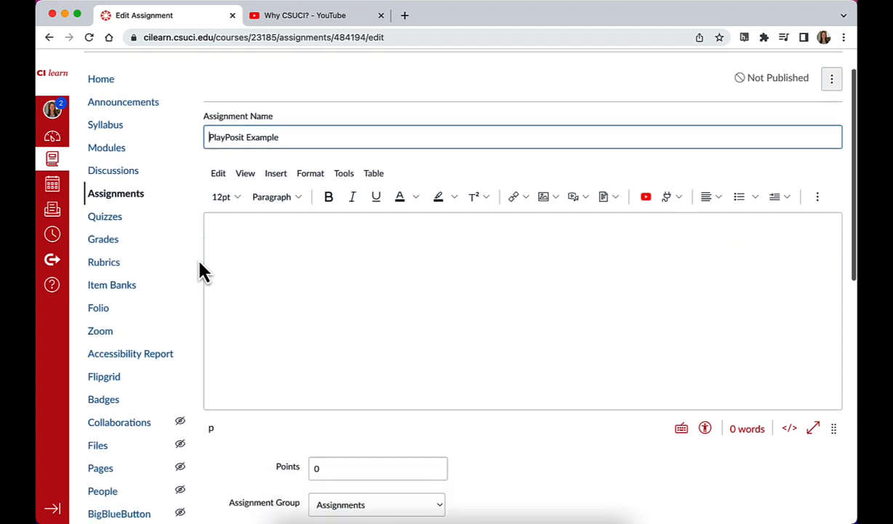
pyautogui.scroll(-10, 202, 272)
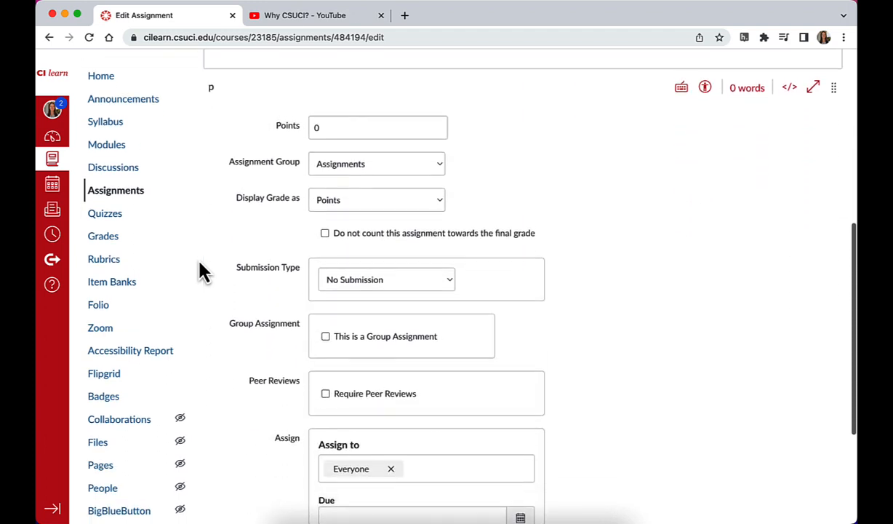
pyautogui.click(296, 253)
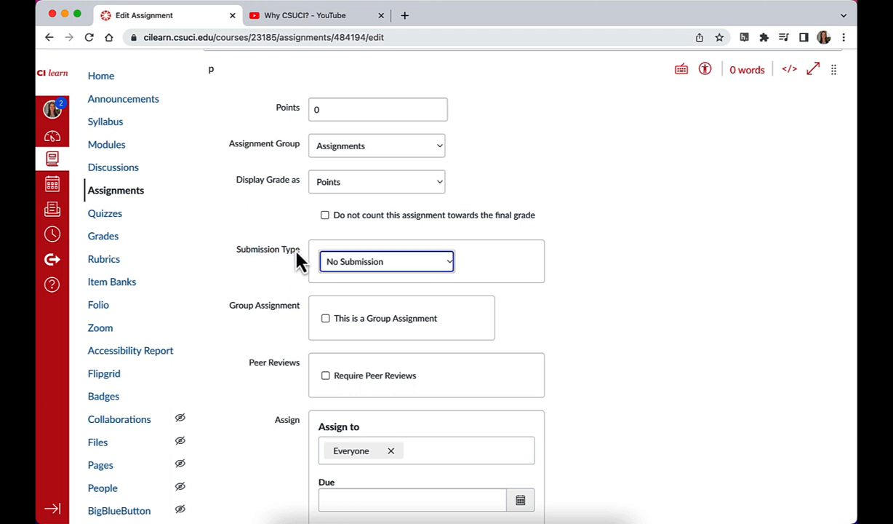
pyautogui.click(351, 271)
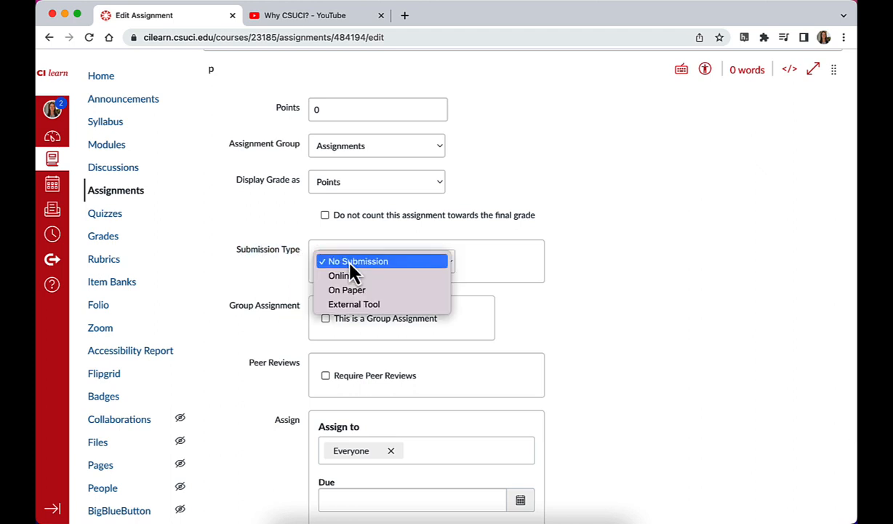
pyautogui.click(352, 306)
pyautogui.scroll(-1, 230, 238)
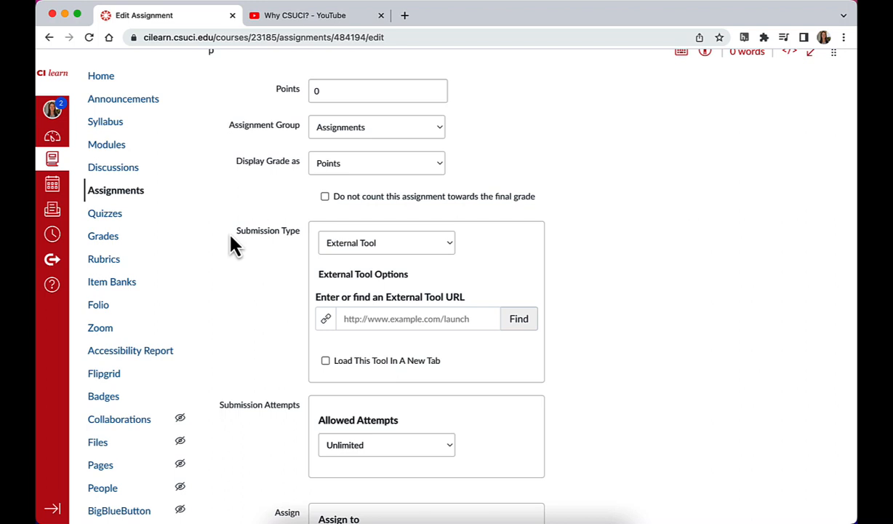
# Step: Set the external tool to load in a new tab and choose PlayPosit from the available tools
pyautogui.click(327, 361)
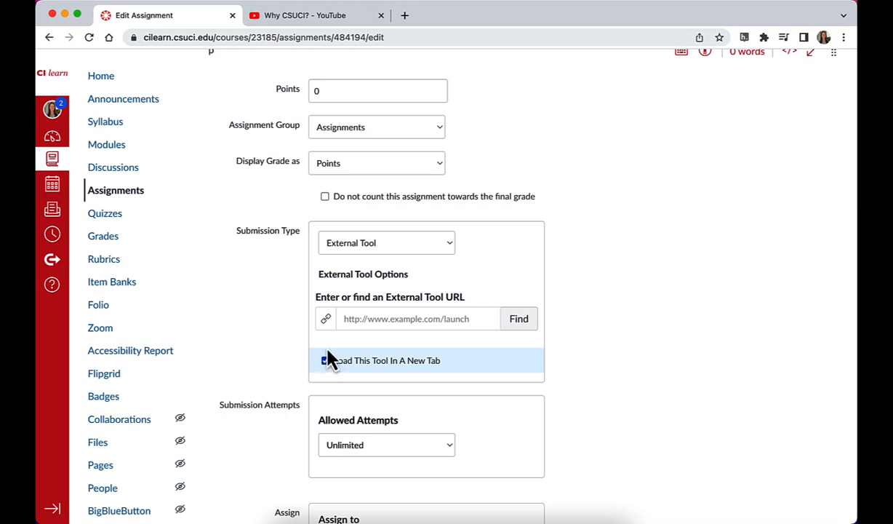
pyautogui.click(519, 320)
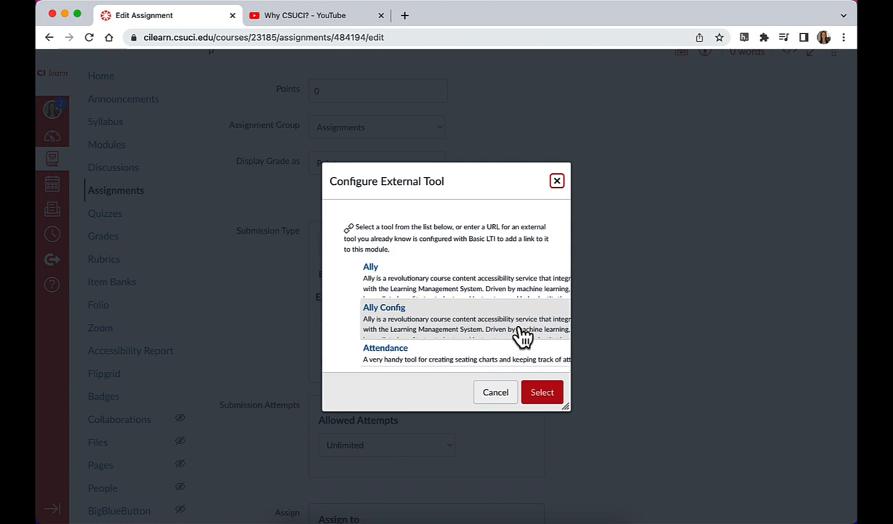
pyautogui.scroll(-5, 522, 336)
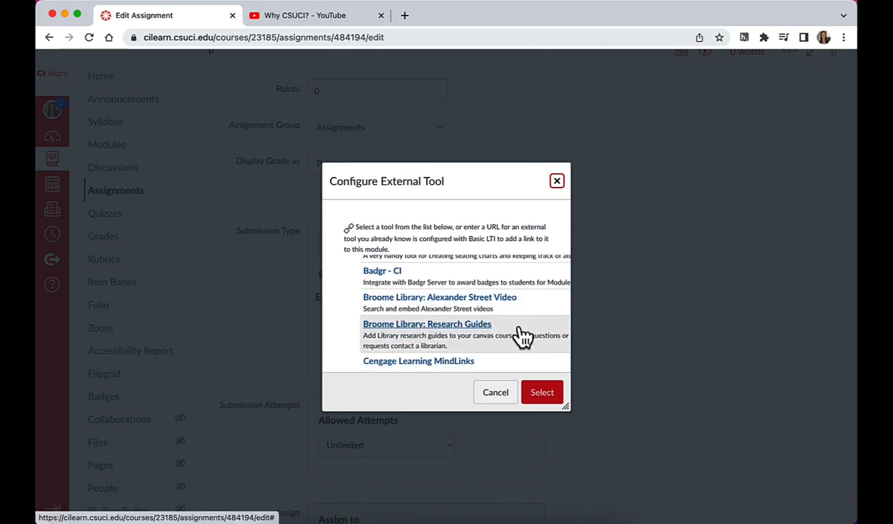
pyautogui.scroll(-8, 522, 336)
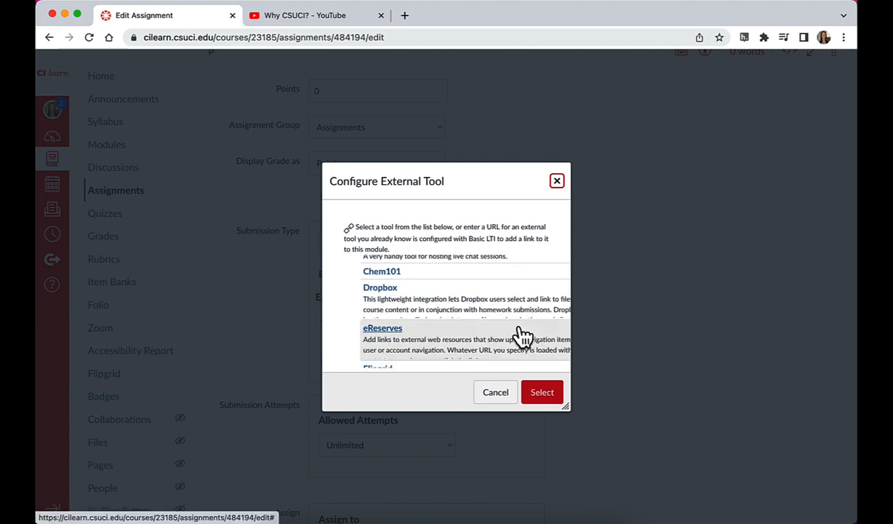
pyautogui.scroll(-8, 522, 336)
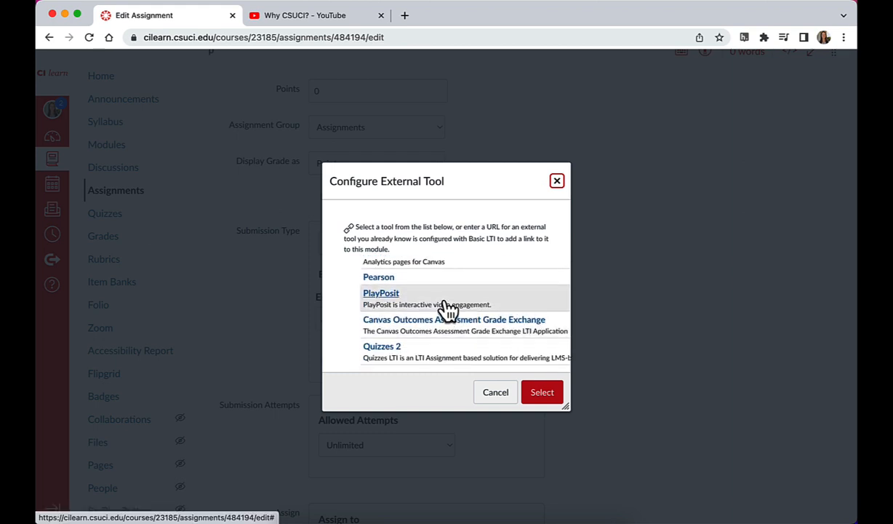
pyautogui.click(446, 302)
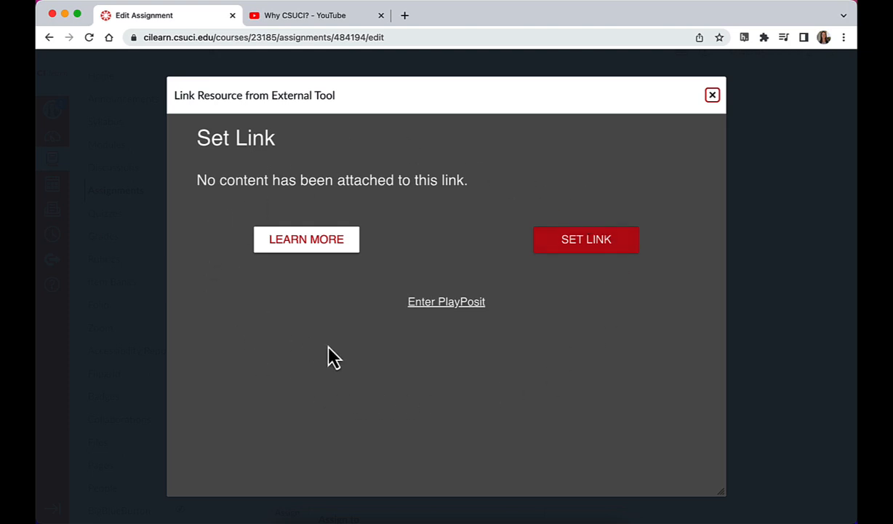
# Step: Enter PlayPosit from the link resource dialog and add a new bulb
pyautogui.click(451, 309)
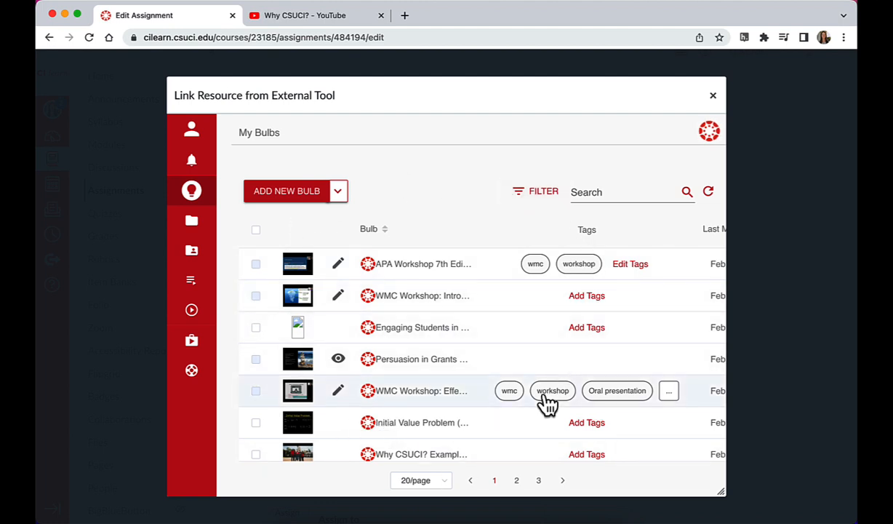
pyautogui.click(288, 204)
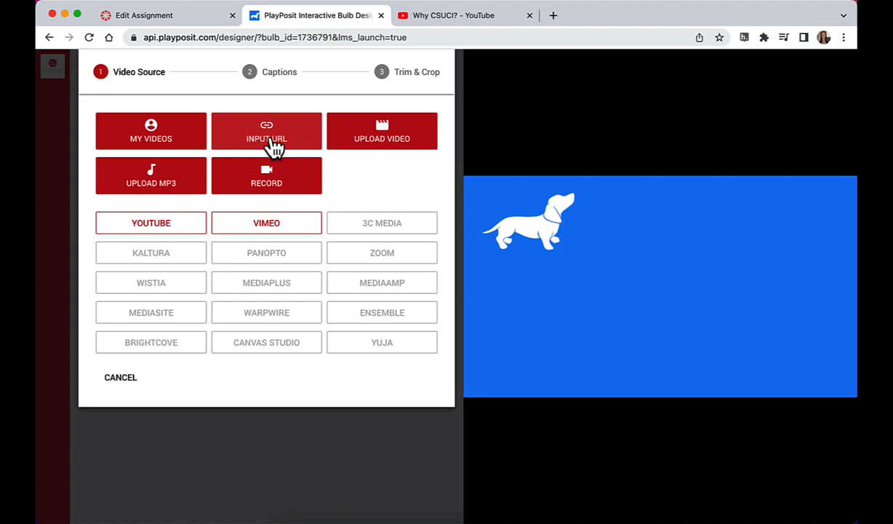
pyautogui.click(270, 143)
pyautogui.click(285, 140)
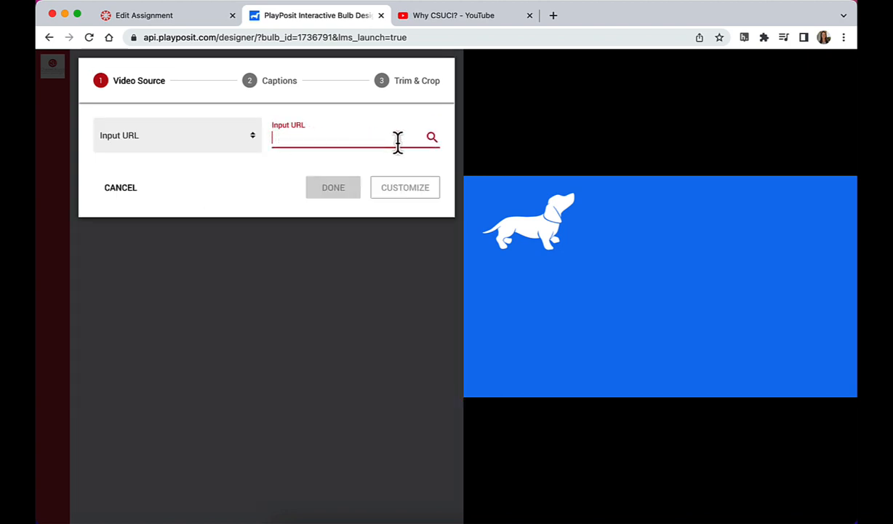
pyautogui.click(130, 190)
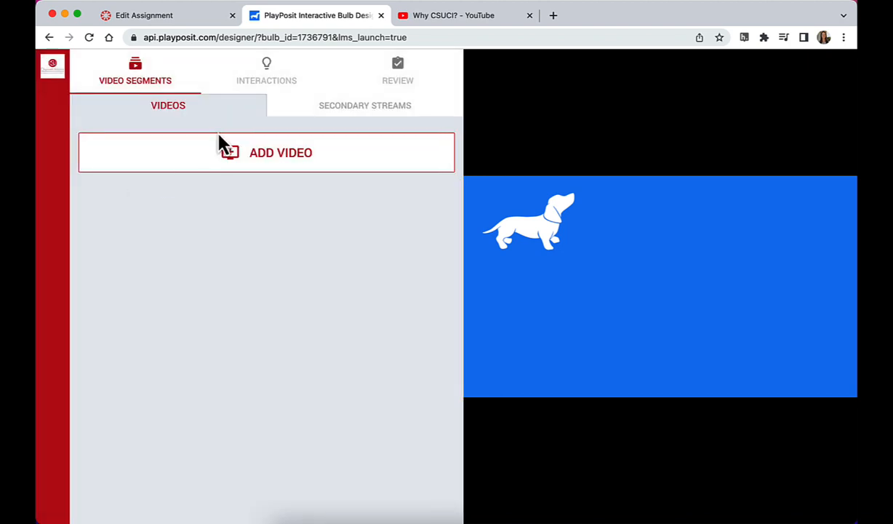
# Step: Examine the import sources offered for uploading a video file, and cancel without adding one
pyautogui.click(221, 153)
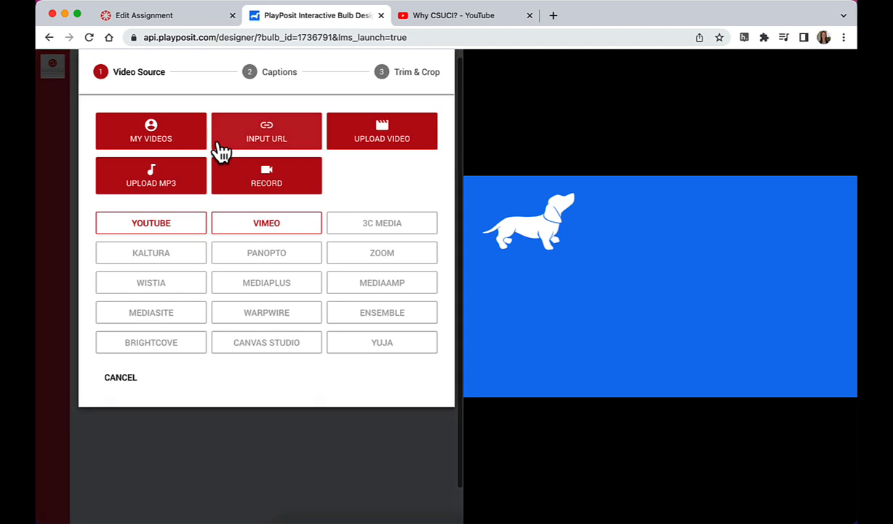
pyautogui.click(402, 144)
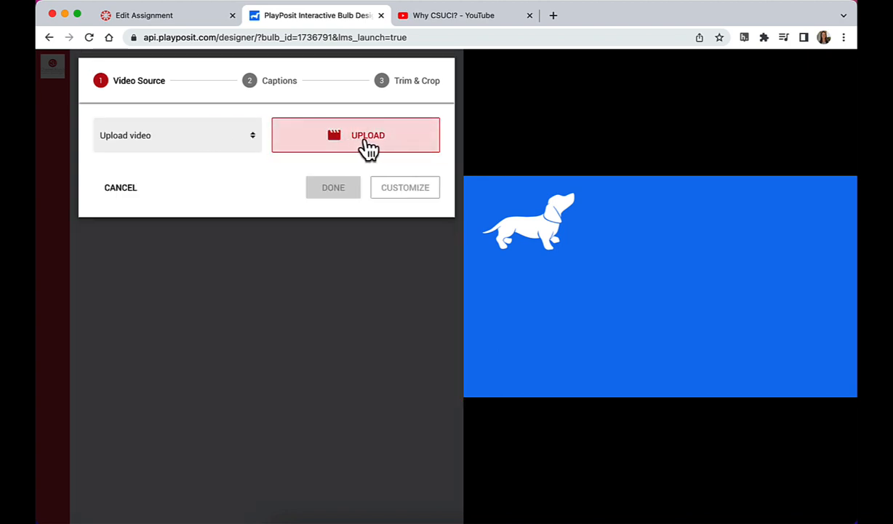
pyautogui.click(368, 146)
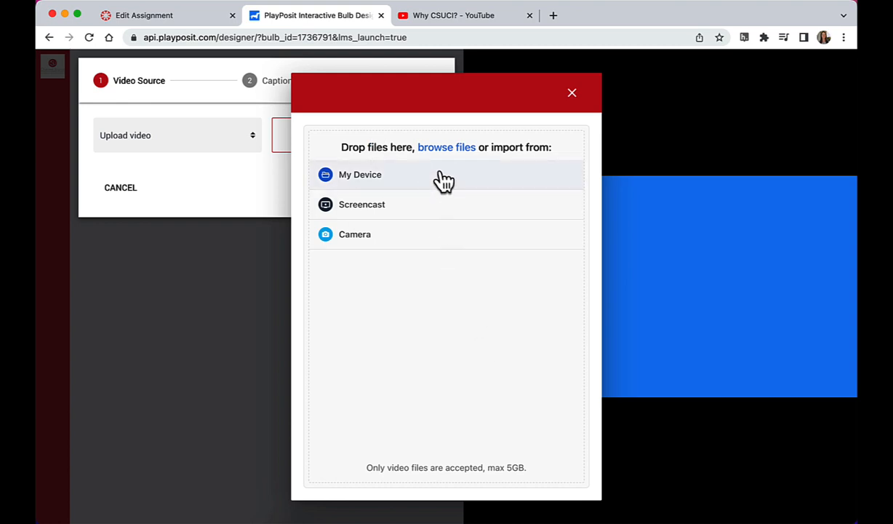
pyautogui.click(572, 93)
pyautogui.click(120, 204)
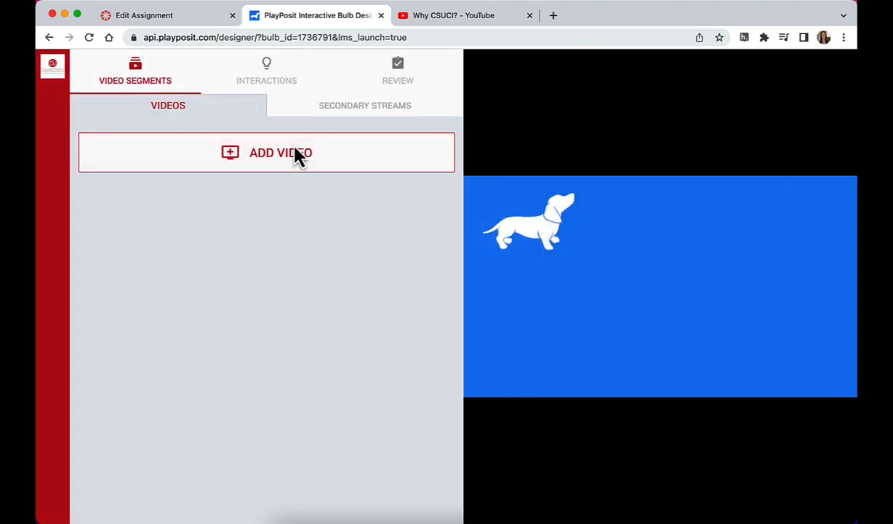
# Step: Examine the Record option as a source for the bulb's video, and cancel it
pyautogui.click(306, 147)
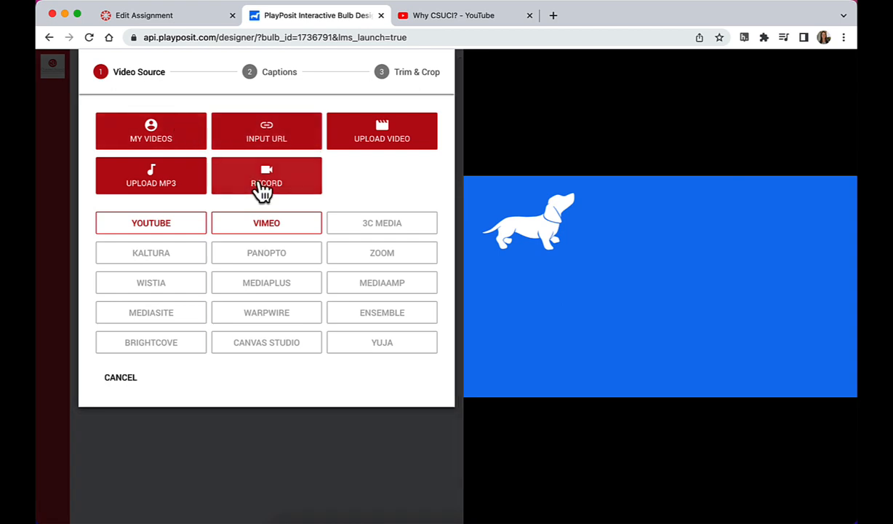
pyautogui.click(262, 188)
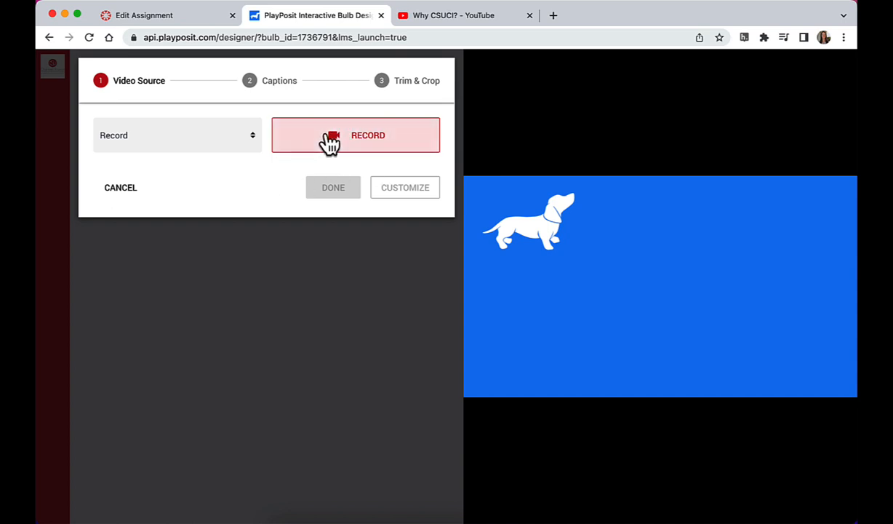
pyautogui.click(115, 191)
# Step: Search YouTube for "csuci" as the bulb's video source, browse the results and cancel the selection
pyautogui.click(161, 162)
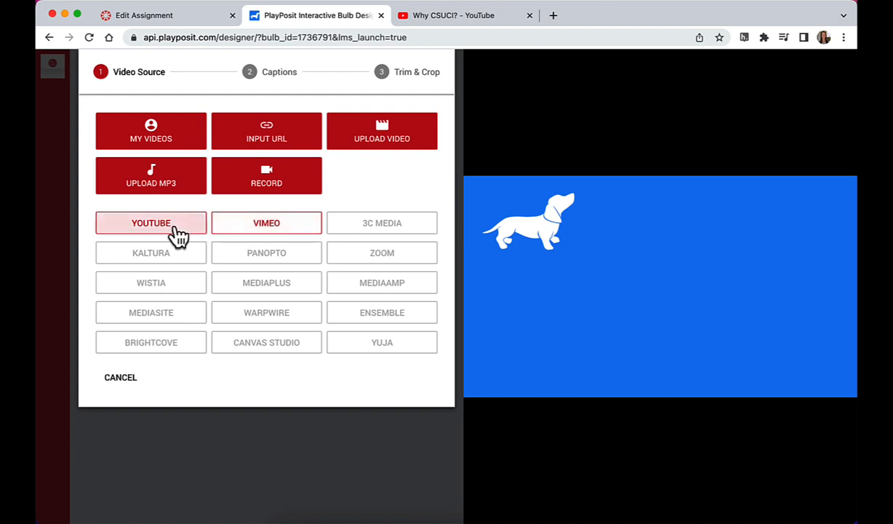
pyautogui.click(181, 240)
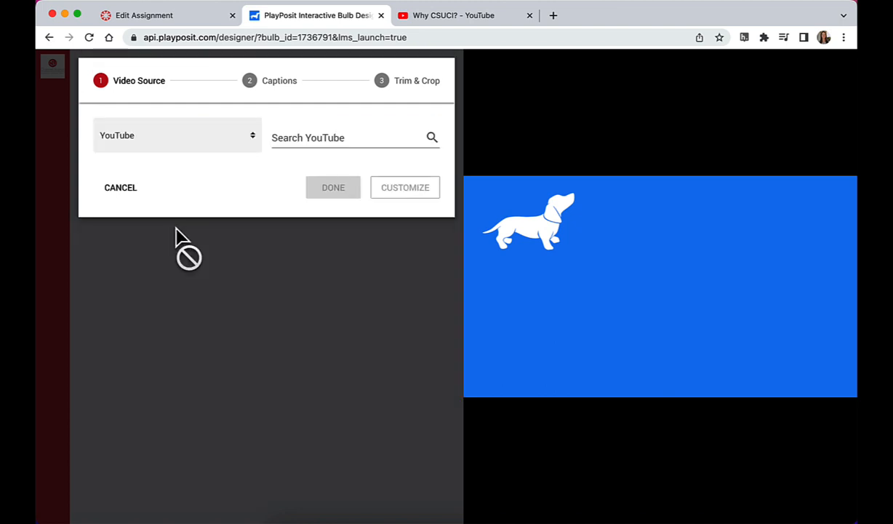
pyautogui.click(302, 144)
pyautogui.write('csuci')
pyautogui.press('Return')
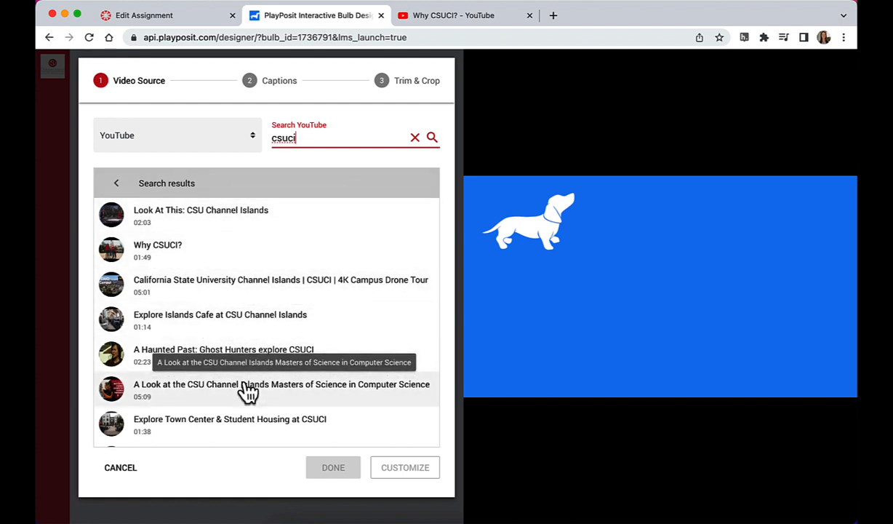
pyautogui.scroll(-2, 247, 390)
pyautogui.scroll(2, 251, 368)
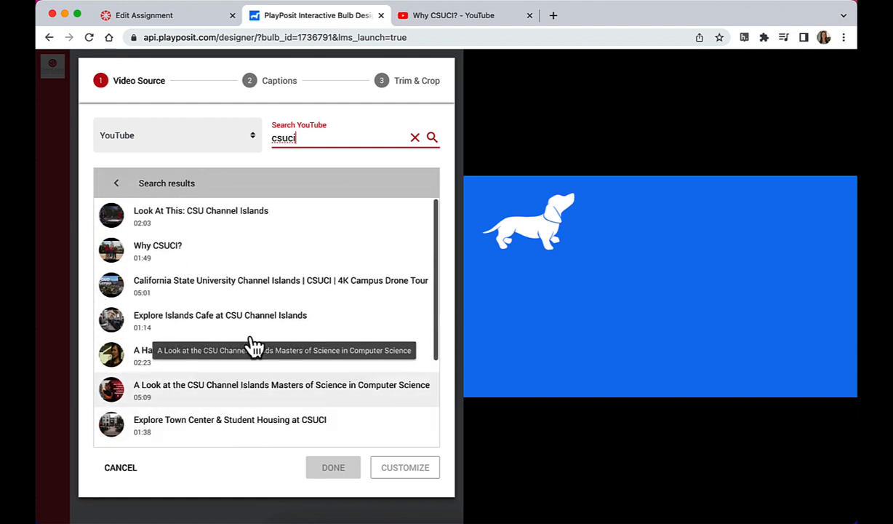
pyautogui.click(115, 473)
# Step: Copy the web address of the open YouTube video "Why CSUCI?" and add that video to the bulb by URL
pyautogui.click(205, 175)
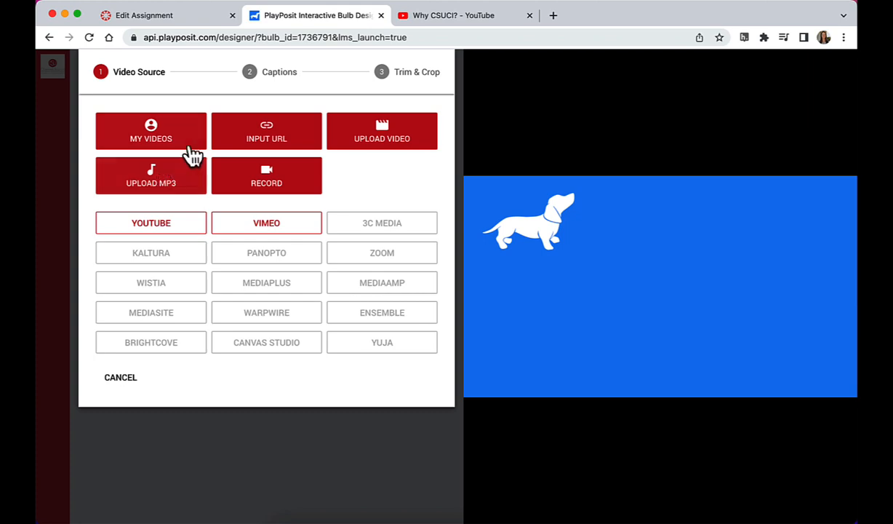
pyautogui.click(407, 23)
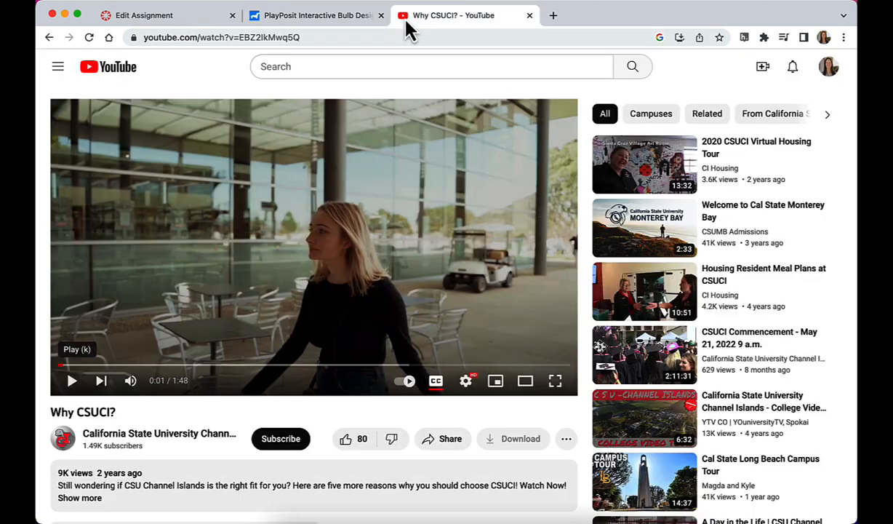
pyautogui.click(370, 37)
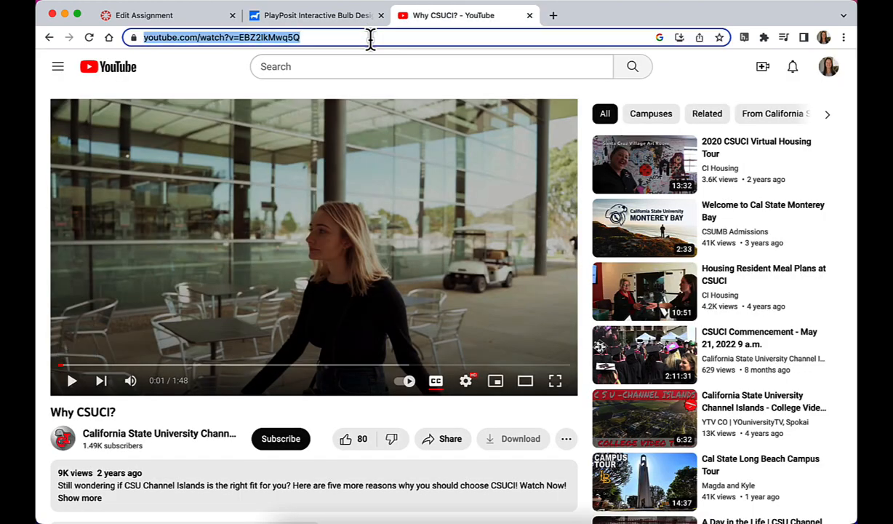
pyautogui.click(291, 16)
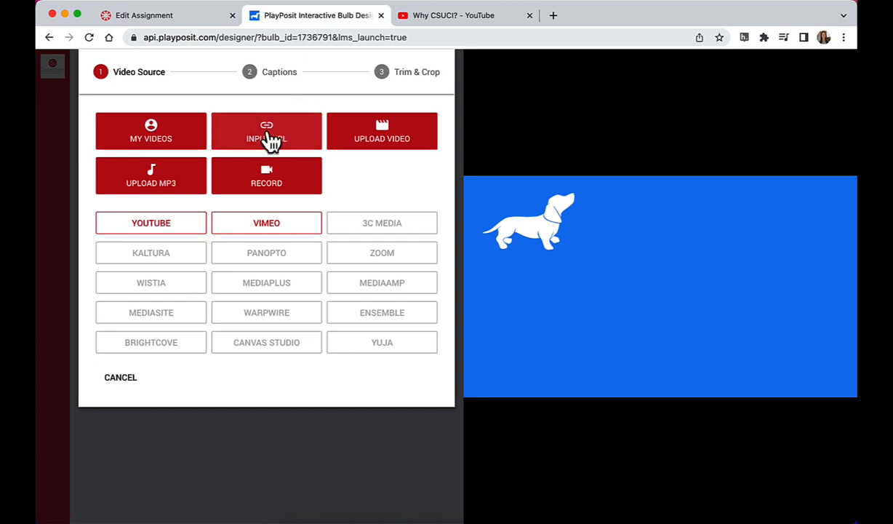
pyautogui.click(269, 142)
pyautogui.click(295, 136)
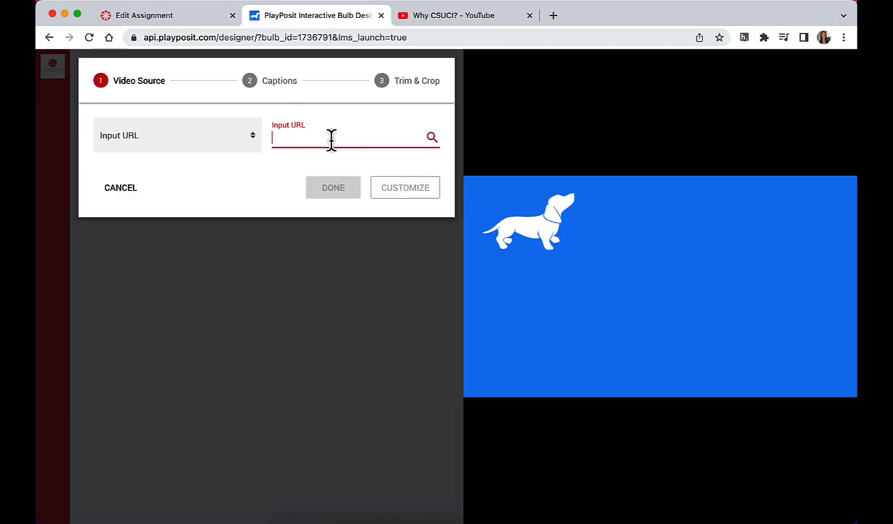
pyautogui.write('https://www.youtube.com/watch?v=E8Z2lkMwq9Q')
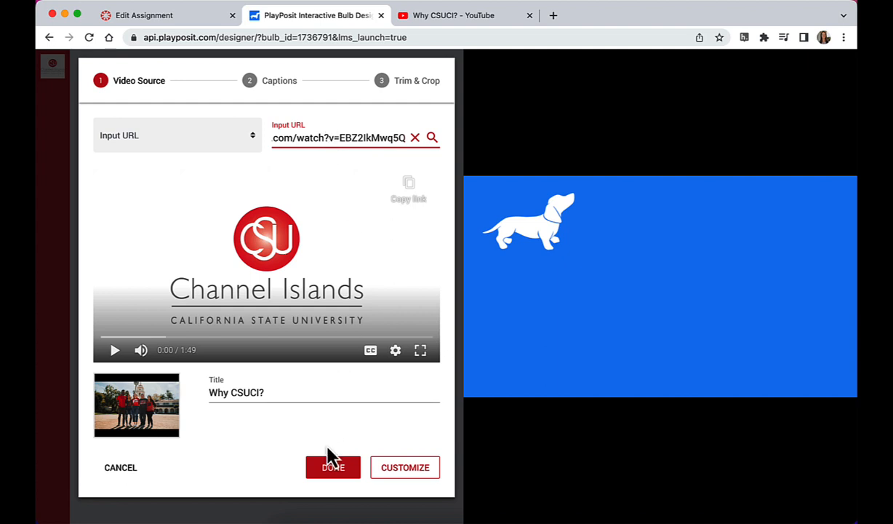
pyautogui.click(333, 469)
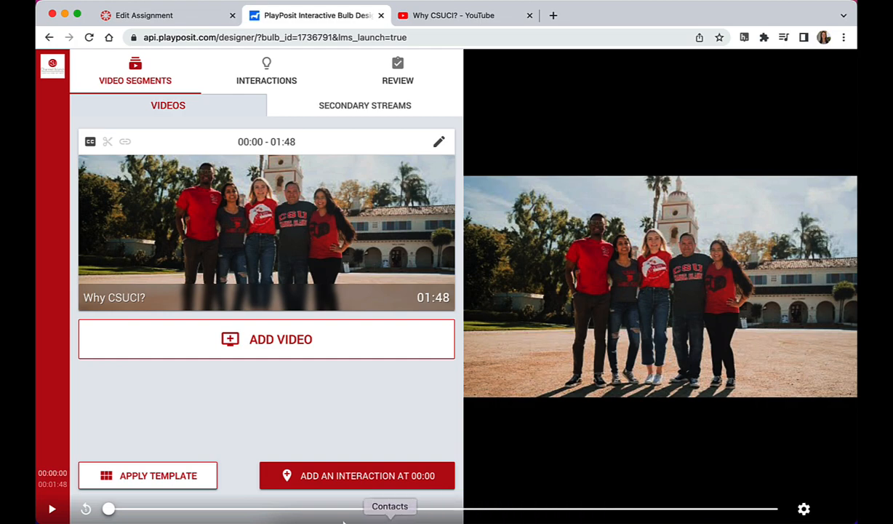
# Step: Start a multiple choice interaction at 00:50 in the video
pyautogui.moveTo(109, 508); pyautogui.dragTo(418, 509)
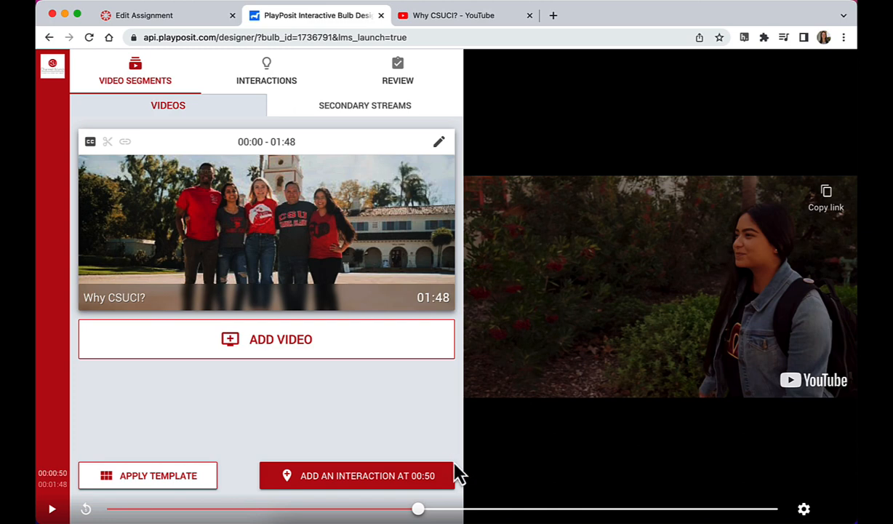
pyautogui.click(388, 480)
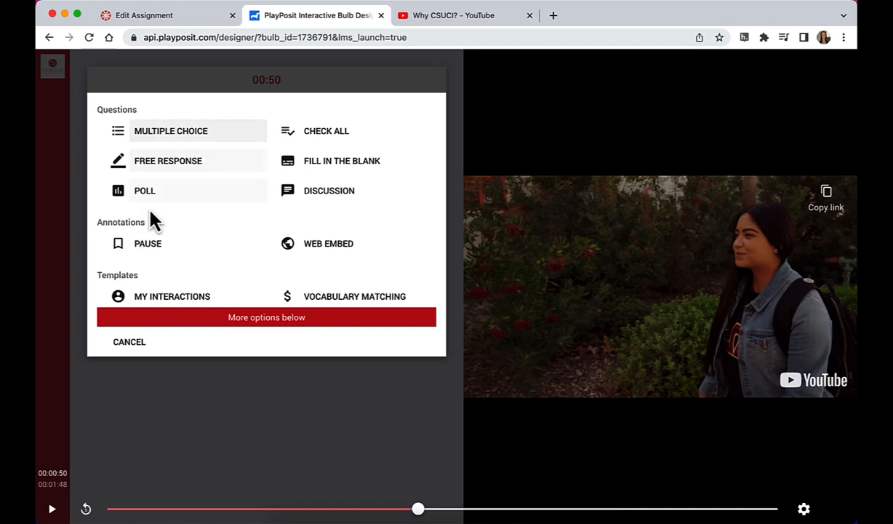
pyautogui.click(175, 142)
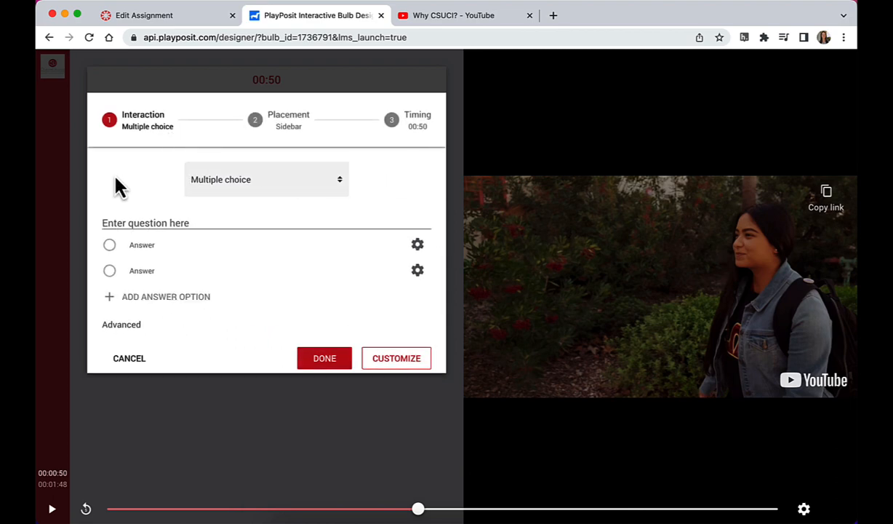
# Step: Enter "What is 1+1?" as the multiple choice question
pyautogui.click(120, 220)
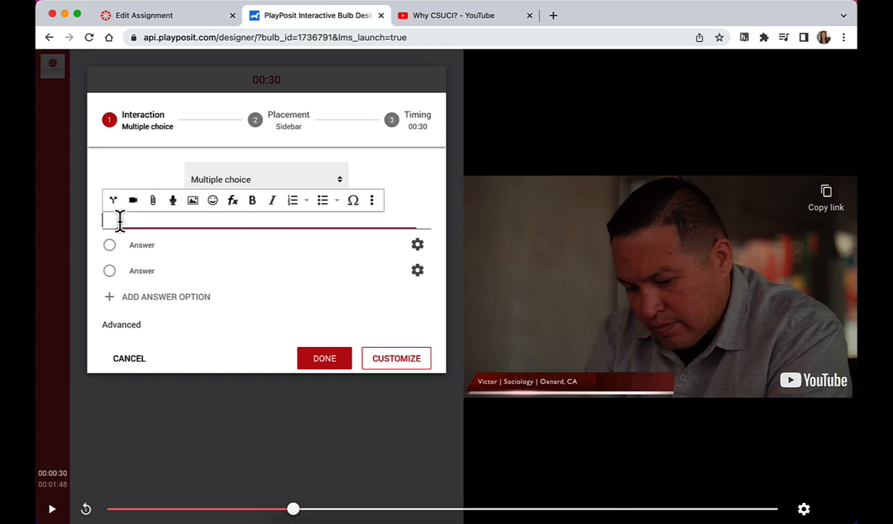
pyautogui.write('What is 1+1?')
# Step: Insert a jump after the question with the display text "We covered this earlier" and a jump time of 00:00:20.00
pyautogui.click(113, 205)
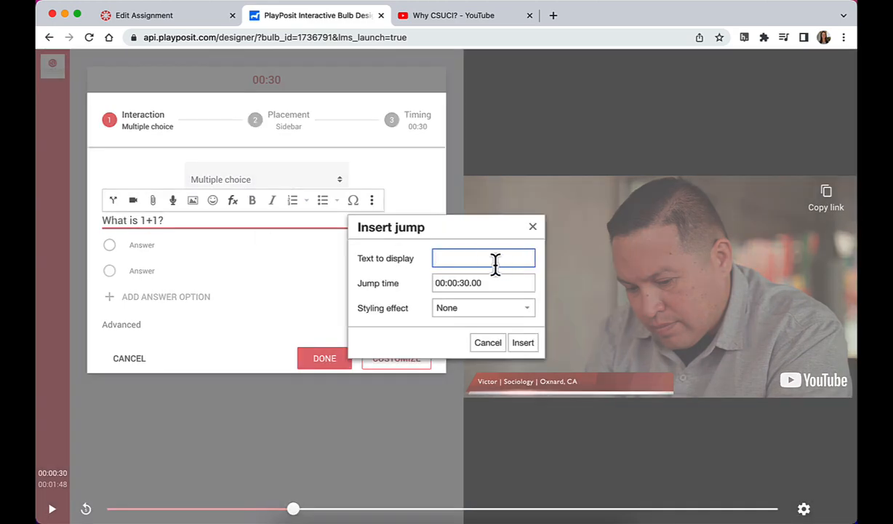
pyautogui.write('We covered this earlier')
pyautogui.moveTo(460, 284); pyautogui.dragTo(468, 284)
pyautogui.write('20')
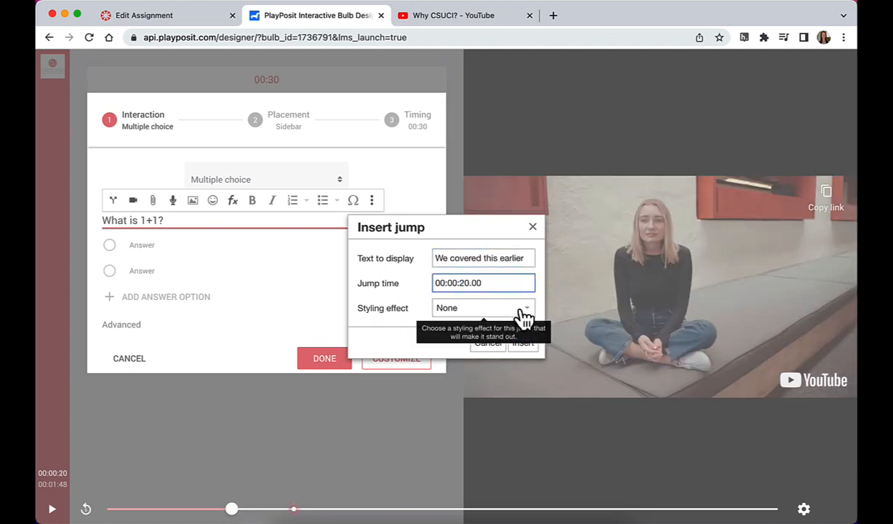
pyautogui.click(526, 343)
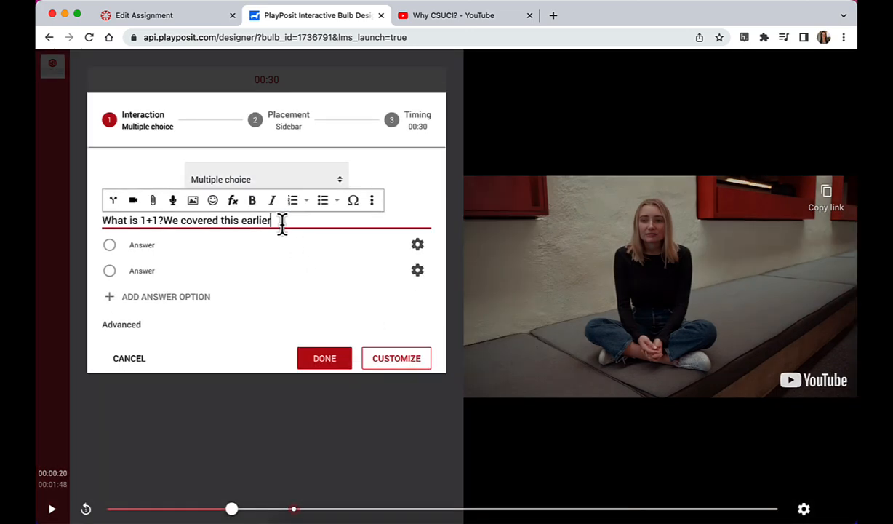
# Step: Set the styling effect of the "We covered this earlier" jump to Underlined text
pyautogui.click(207, 231)
pyautogui.click(111, 199)
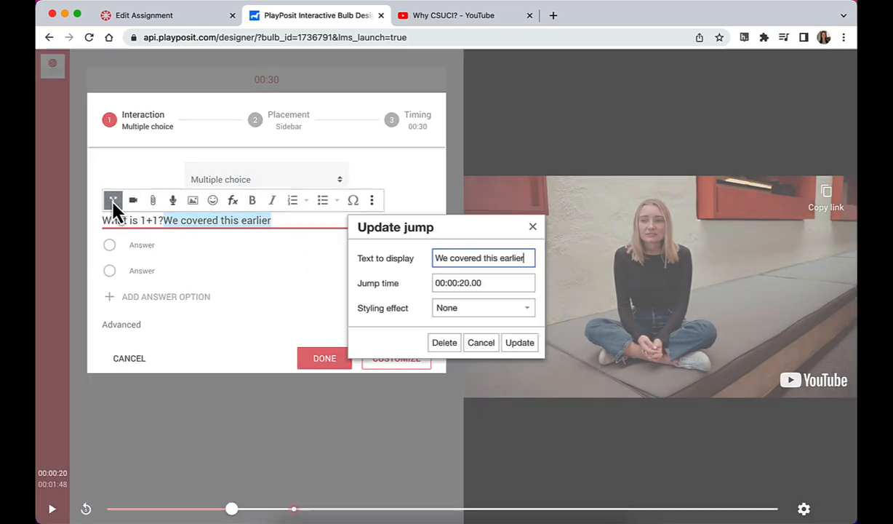
pyautogui.click(461, 311)
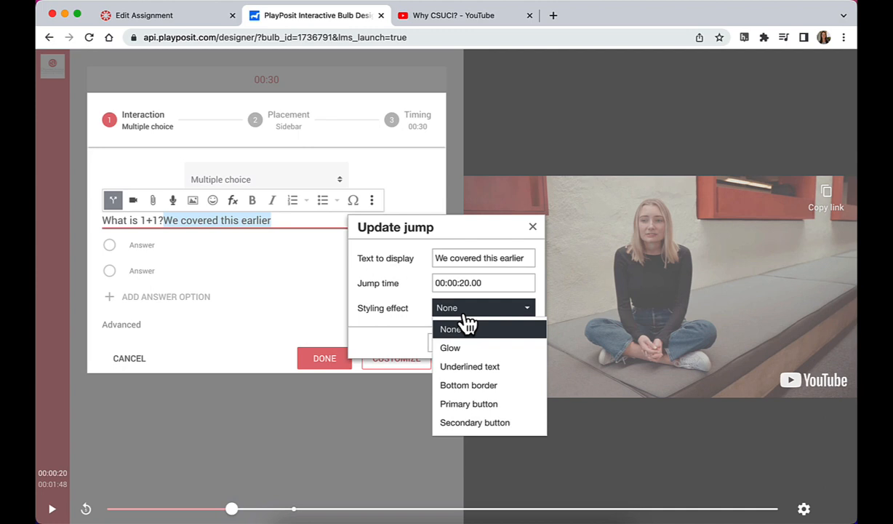
pyautogui.click(469, 366)
pyautogui.click(528, 372)
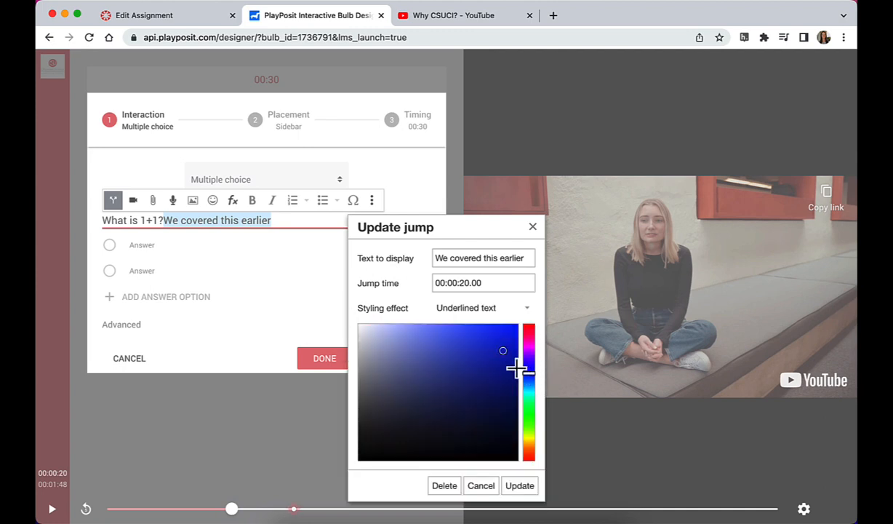
pyautogui.click(519, 485)
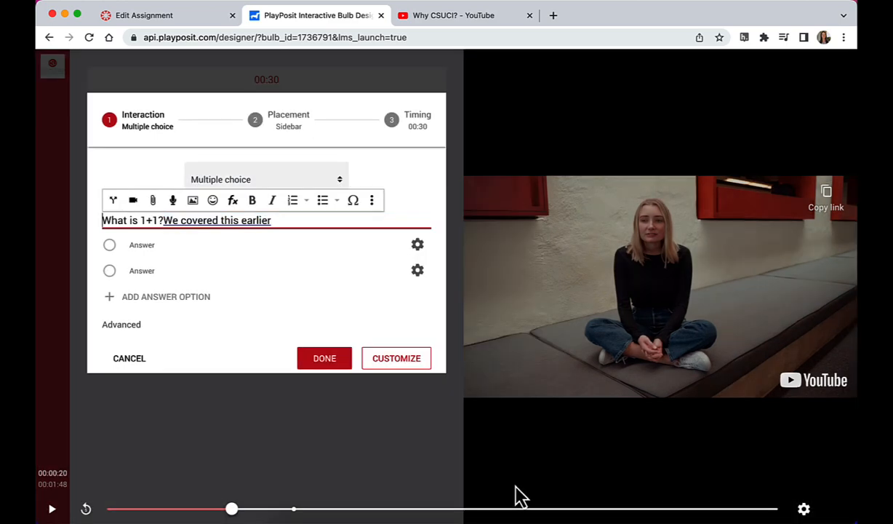
# Step: Add a period to the jump text, and delete the whole jump from the question
pyautogui.click(257, 223)
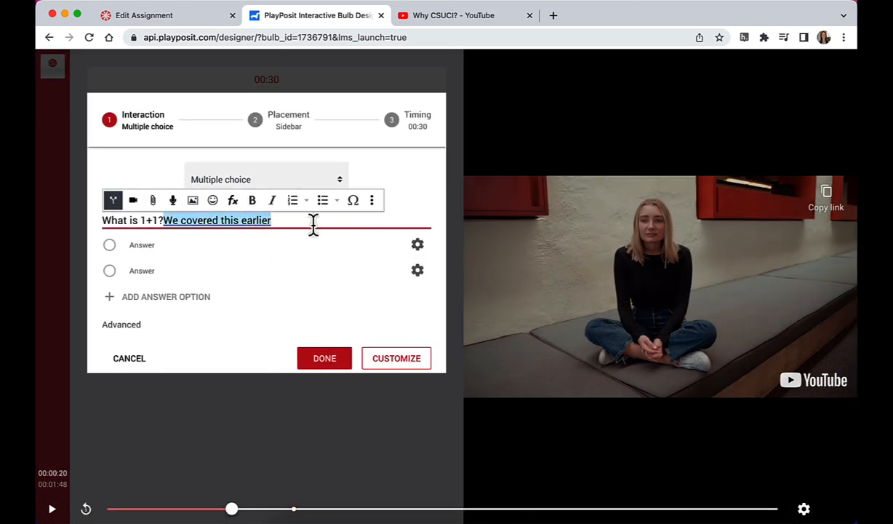
pyautogui.write('.')
pyautogui.click(409, 182)
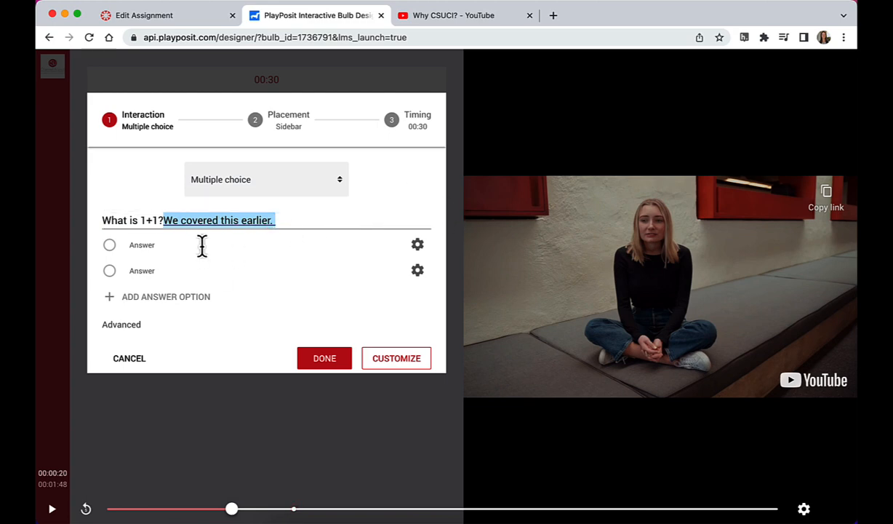
pyautogui.click(164, 223)
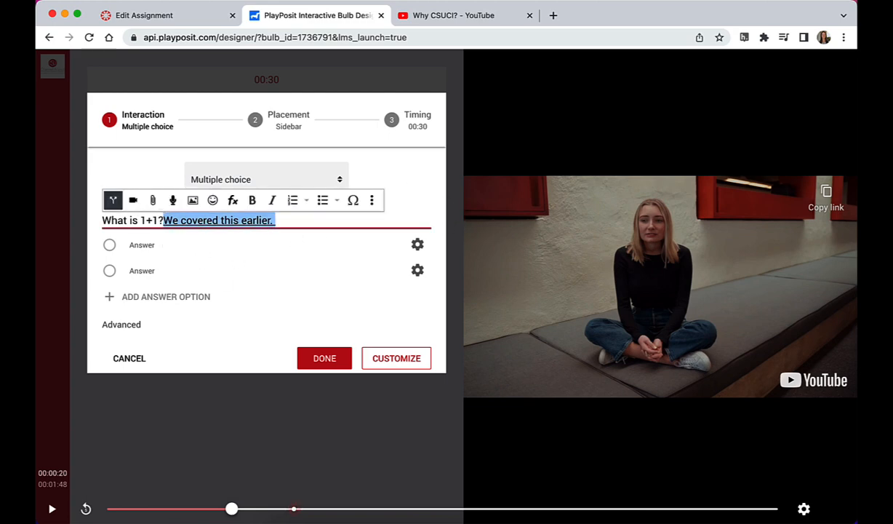
pyautogui.press('BackSpace')
# Step: Enter 3, 2 and 1 as the three answer options and mark 2 as the correct answer
pyautogui.click(157, 245)
pyautogui.write('3')
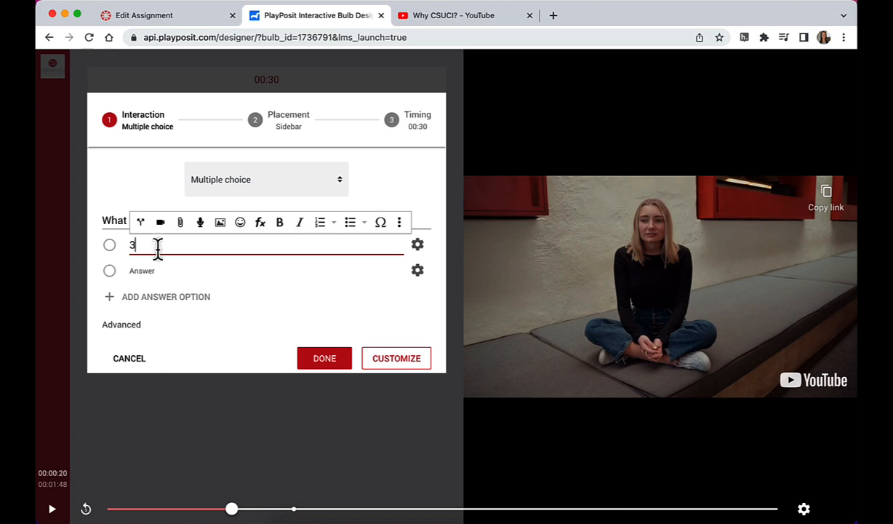
pyautogui.click(151, 268)
pyautogui.write('2')
pyautogui.click(151, 298)
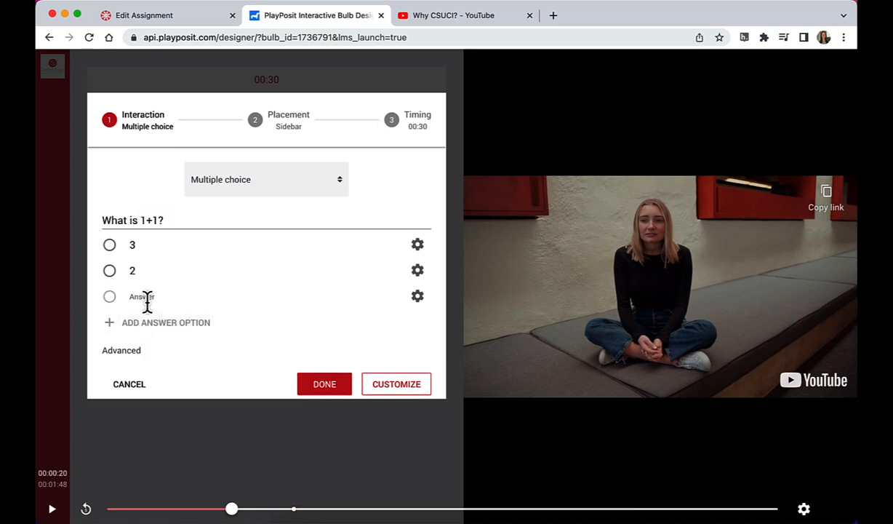
pyautogui.click(146, 298)
pyautogui.write('1')
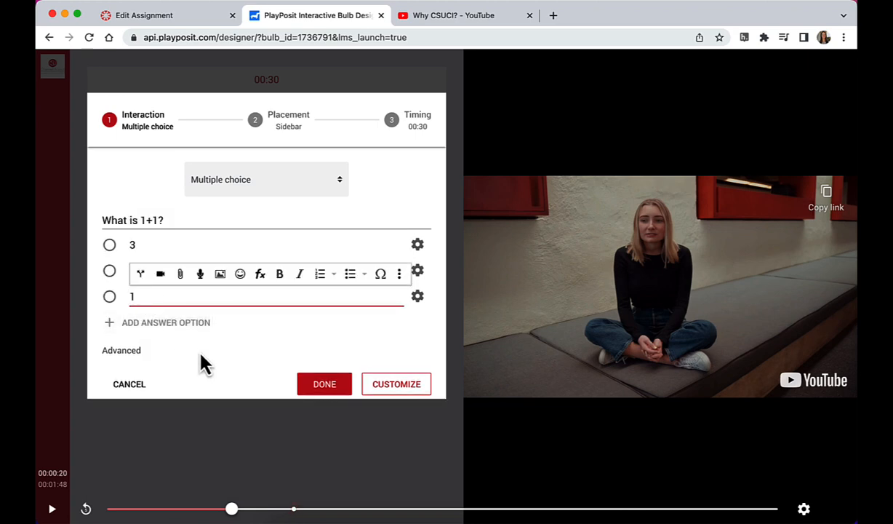
pyautogui.click(203, 363)
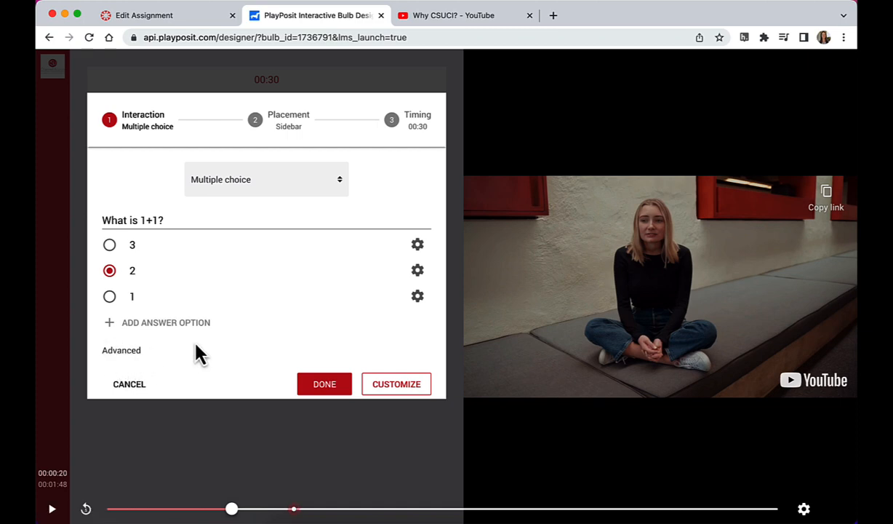
# Step: Randomize the multiple choice question's answer order, allow up to 3 attempts, and save the interaction
pyautogui.click(128, 352)
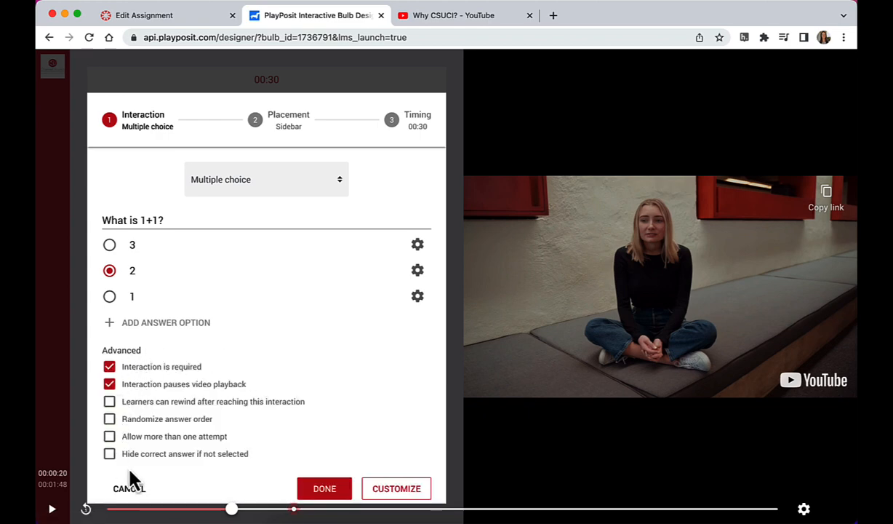
pyautogui.click(110, 420)
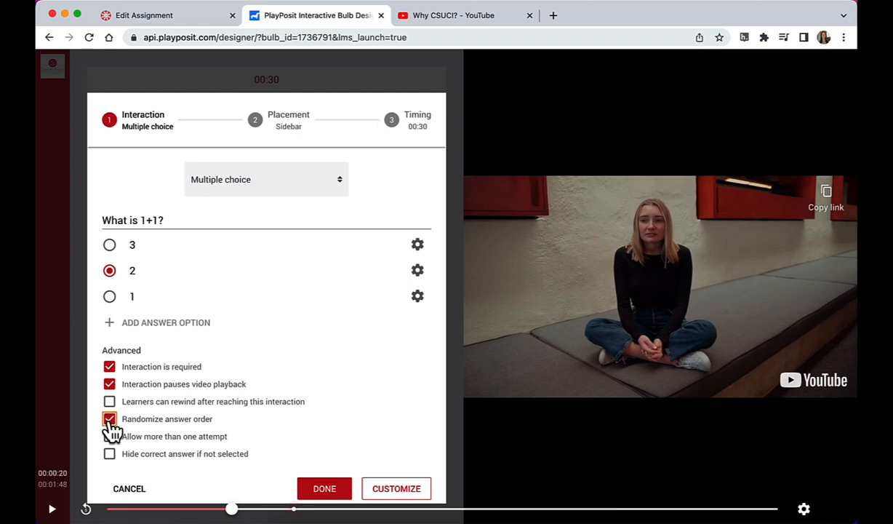
pyautogui.click(109, 436)
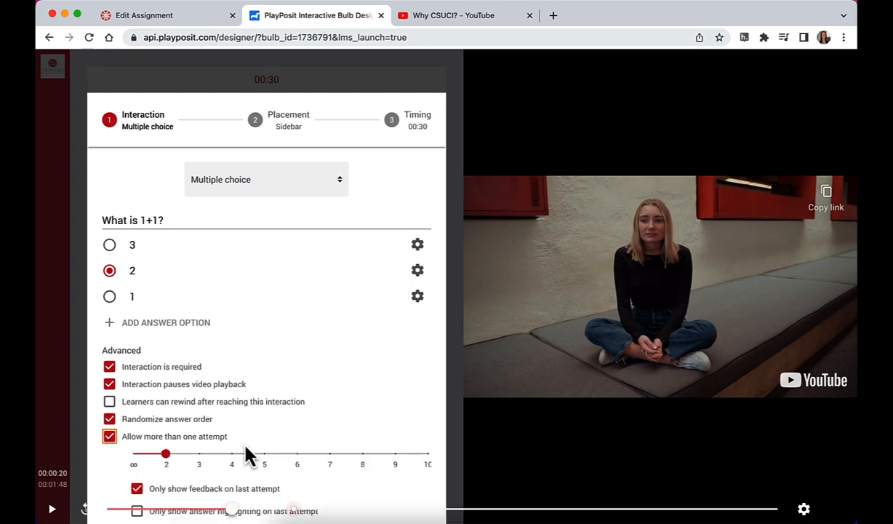
pyautogui.scroll(-1, 247, 455)
pyautogui.scroll(-1, 248, 454)
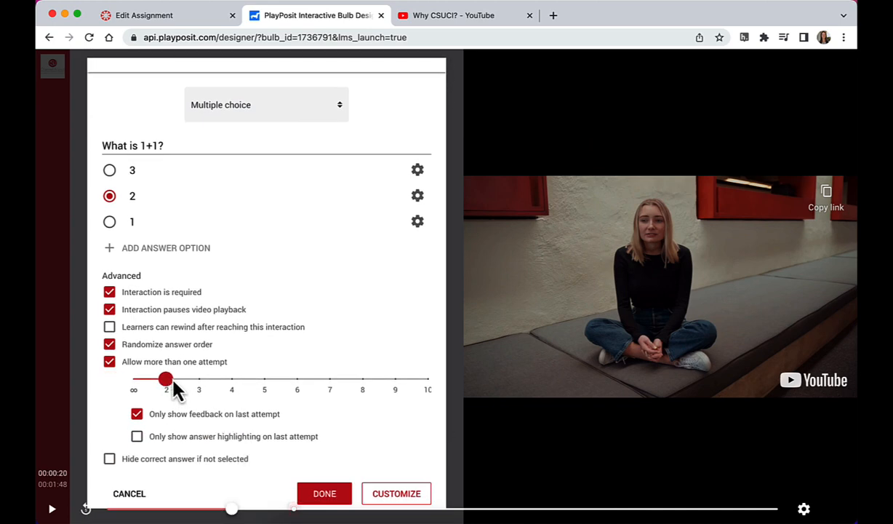
pyautogui.moveTo(167, 379); pyautogui.dragTo(198, 380)
pyautogui.scroll(1, 197, 380)
pyautogui.scroll(-1, 198, 380)
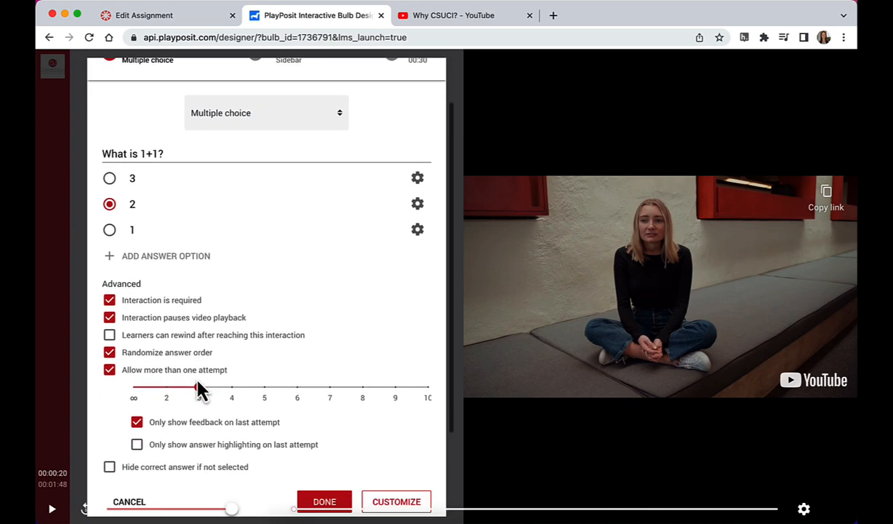
pyautogui.click(322, 489)
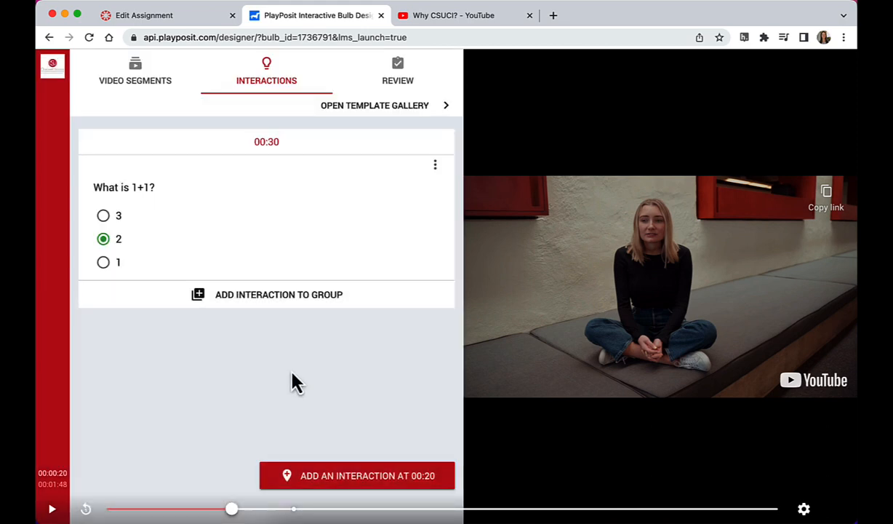
# Step: Advance the video to 01:26 and add a free response interaction there
pyautogui.click(304, 509)
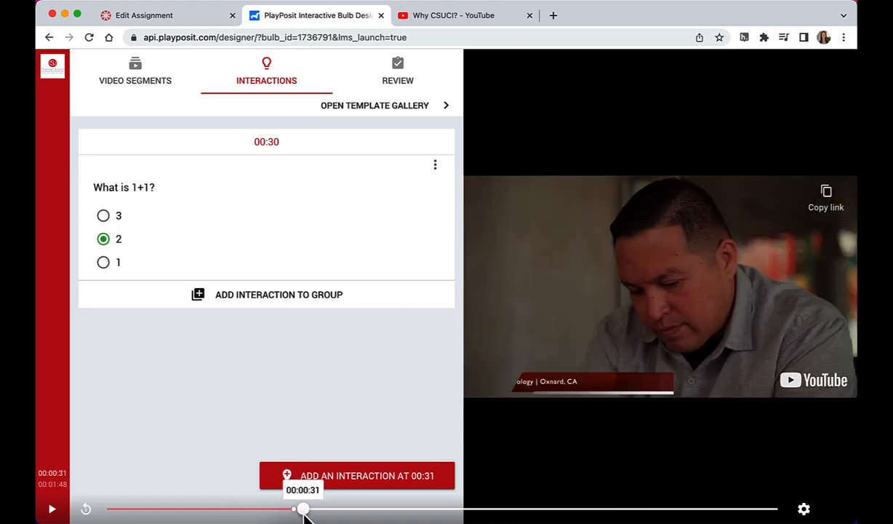
pyautogui.click(336, 509)
pyautogui.moveTo(335, 509); pyautogui.dragTo(576, 493)
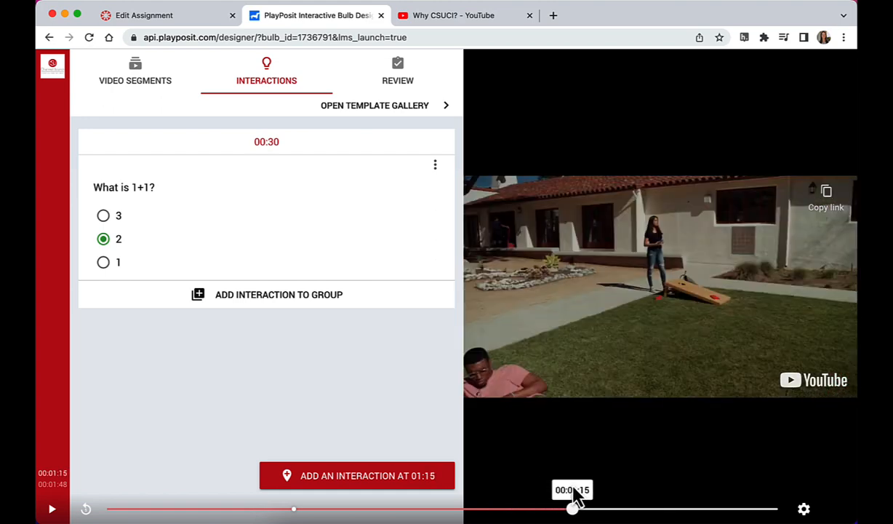
pyautogui.click(53, 509)
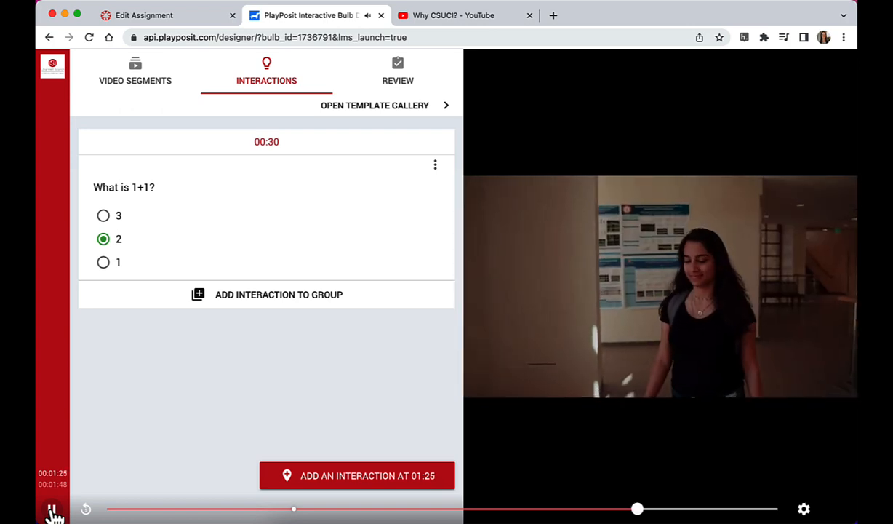
pyautogui.click(52, 510)
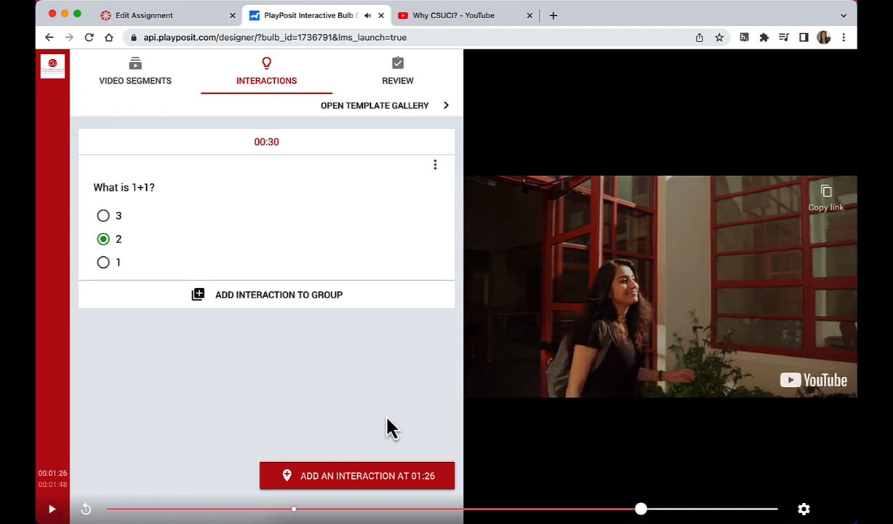
pyautogui.click(346, 483)
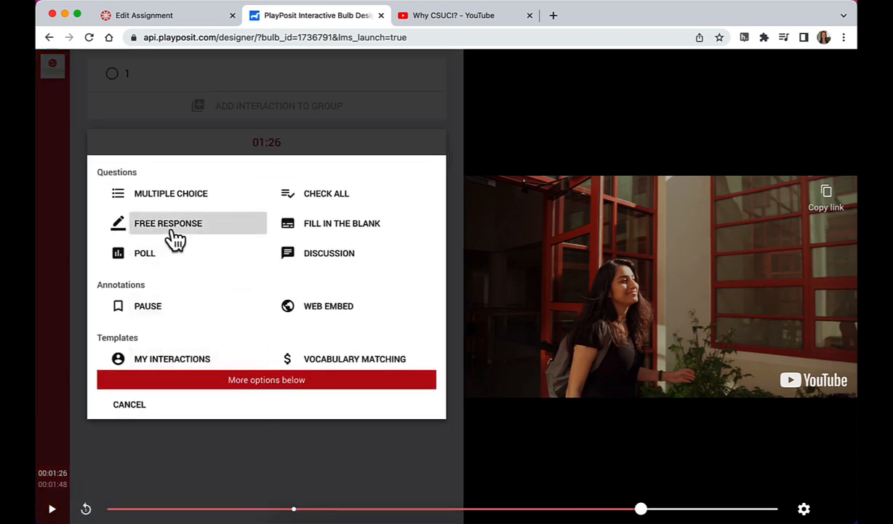
pyautogui.click(174, 238)
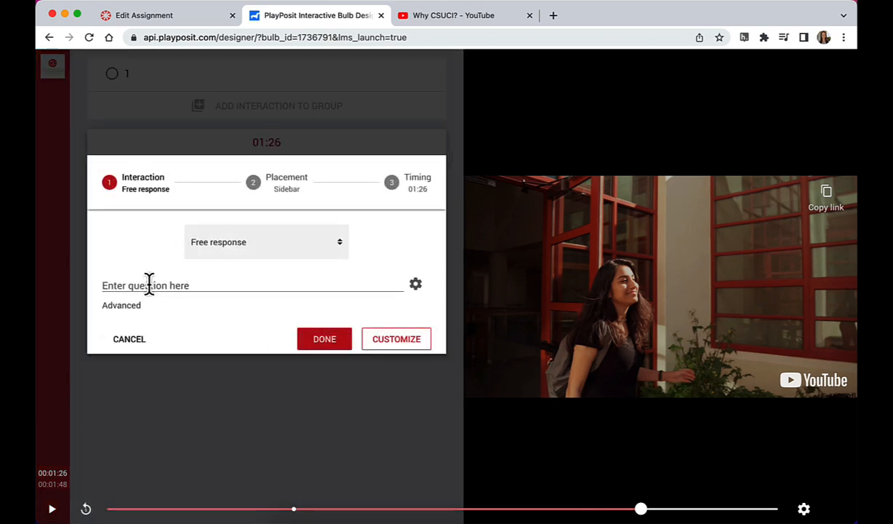
# Step: Enter the free response question "Do you think plants do the Calvin Cycle at night? Why or why not?"
pyautogui.click(149, 284)
pyautogui.write('Do yo')
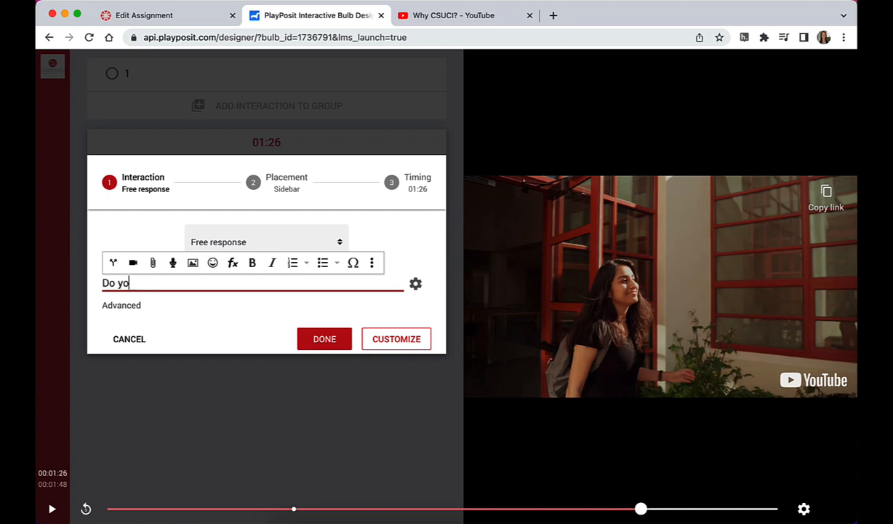
pyautogui.write('u think plants do the Ca')
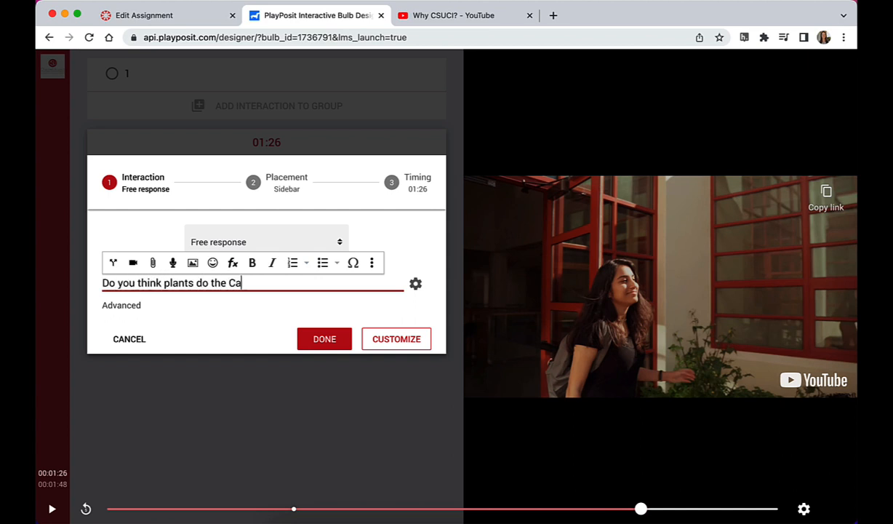
pyautogui.write('lvin Cycle at n')
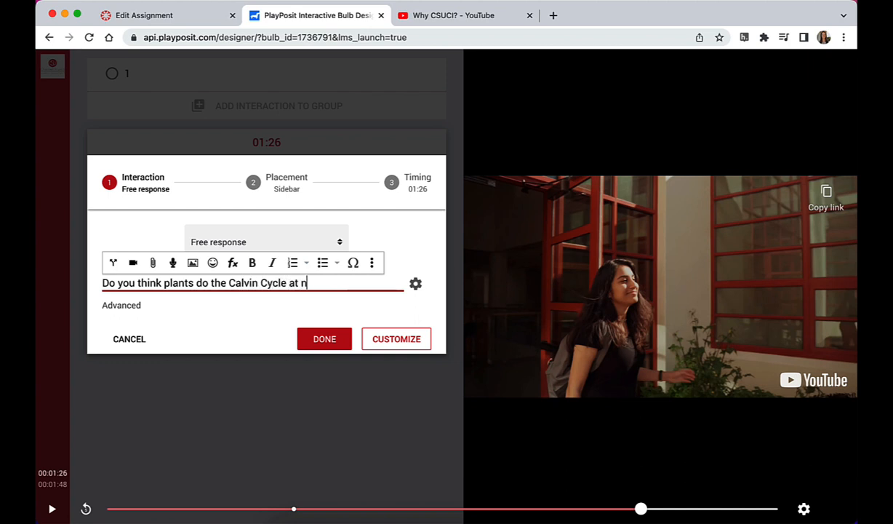
pyautogui.write('ight? Why or wh')
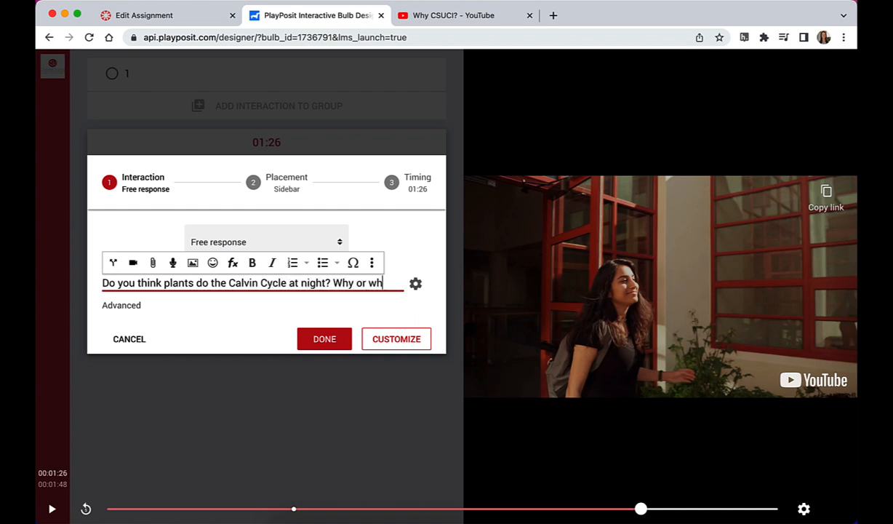
pyautogui.write('y not?')
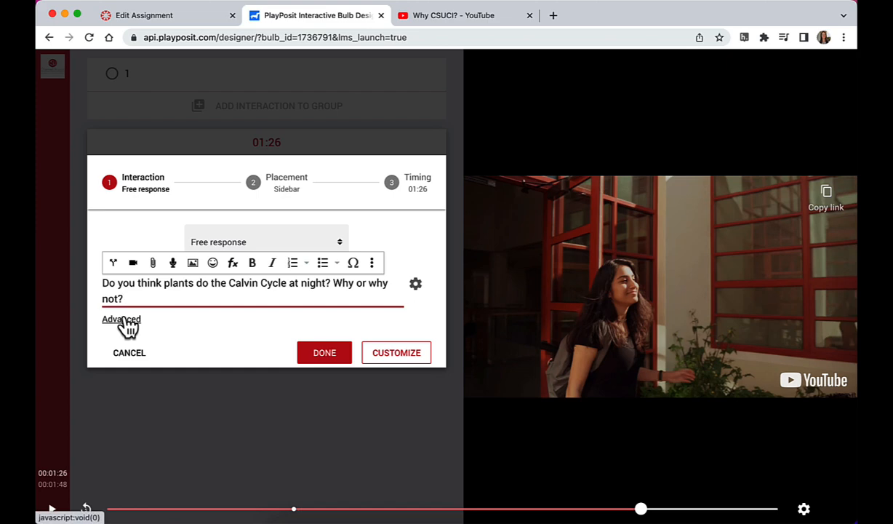
# Step: Allow learners to upload videos and attachments when answering the free response question, and save the interaction
pyautogui.click(125, 320)
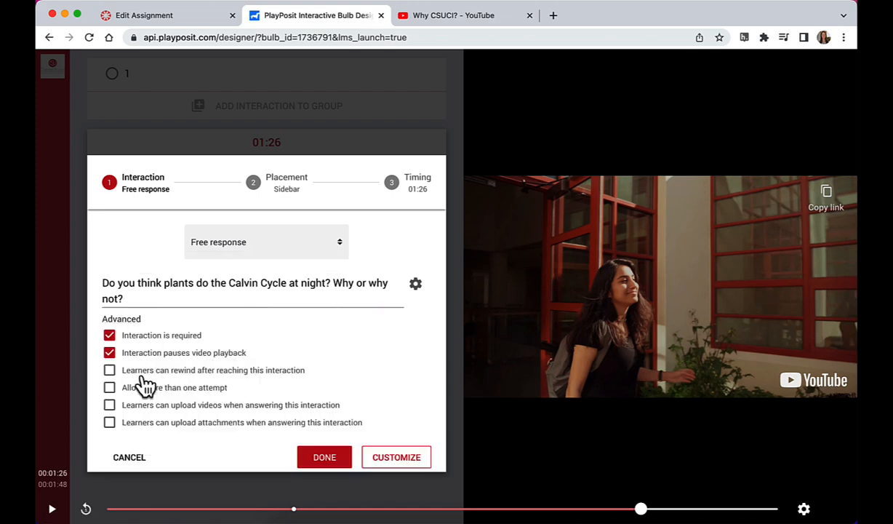
pyautogui.click(109, 404)
pyautogui.click(109, 425)
pyautogui.click(322, 458)
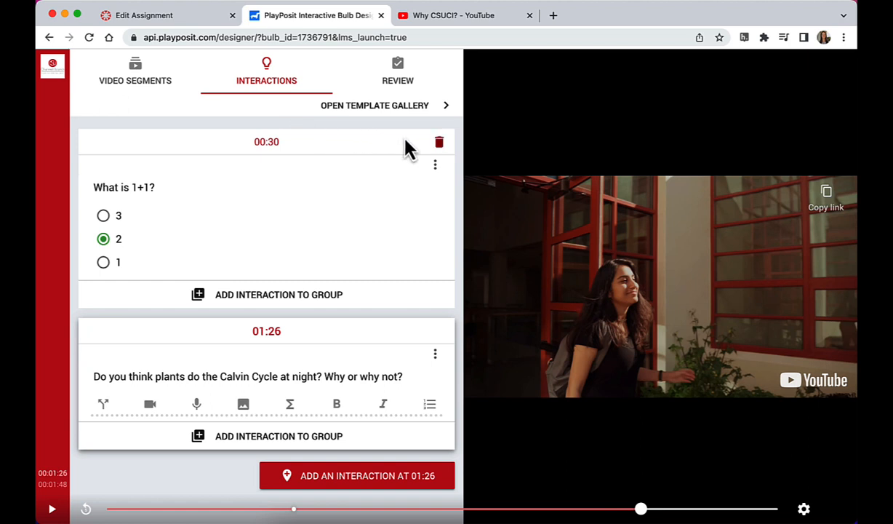
# Step: Edit the "What is 1+1?" question and add the feedback "Great job!" to answer 2
pyautogui.click(435, 167)
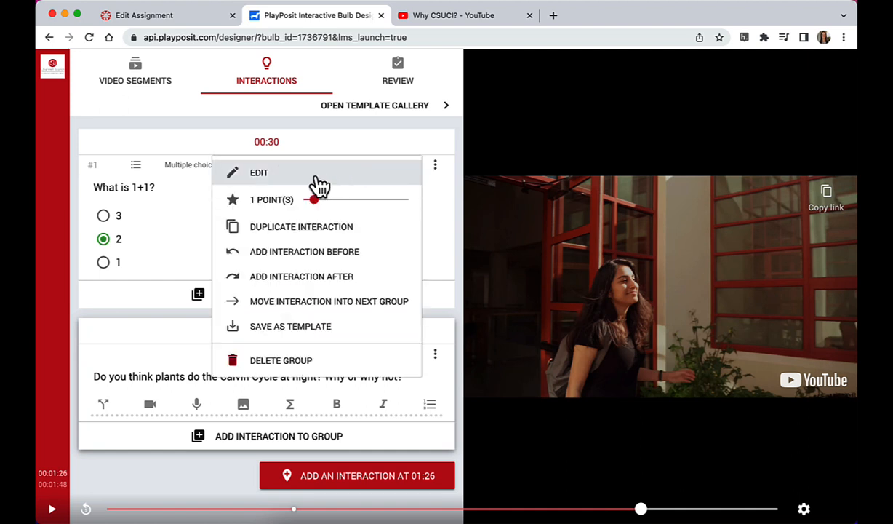
pyautogui.click(261, 176)
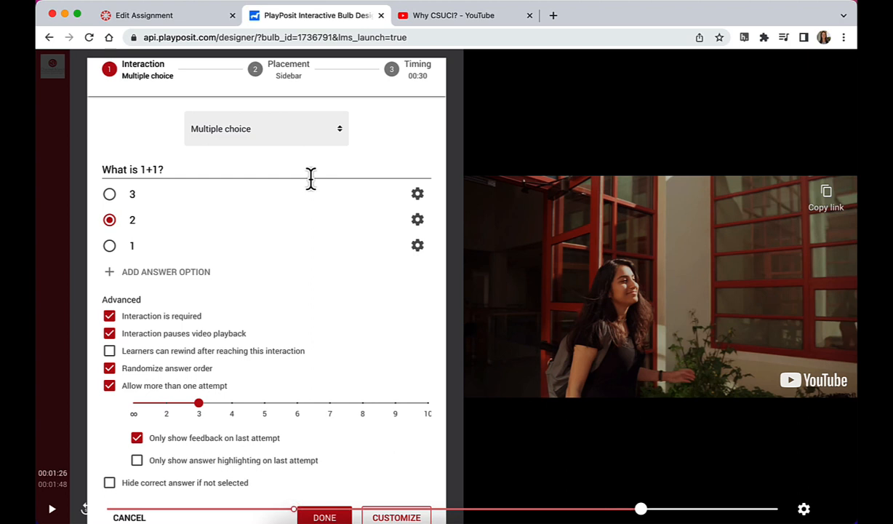
pyautogui.click(417, 220)
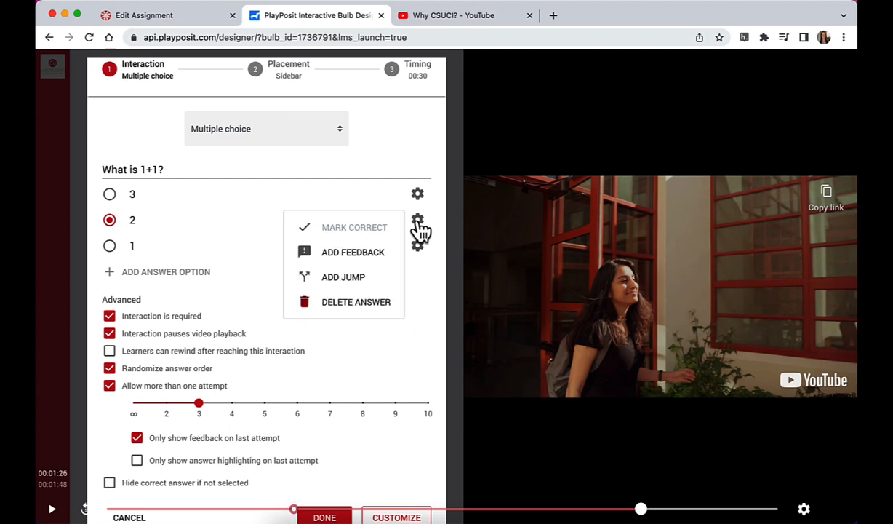
pyautogui.click(364, 265)
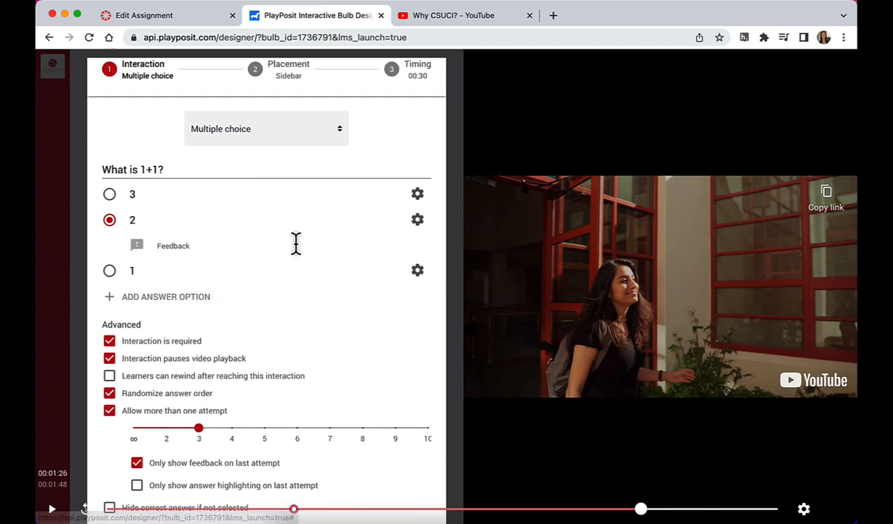
pyautogui.click(206, 246)
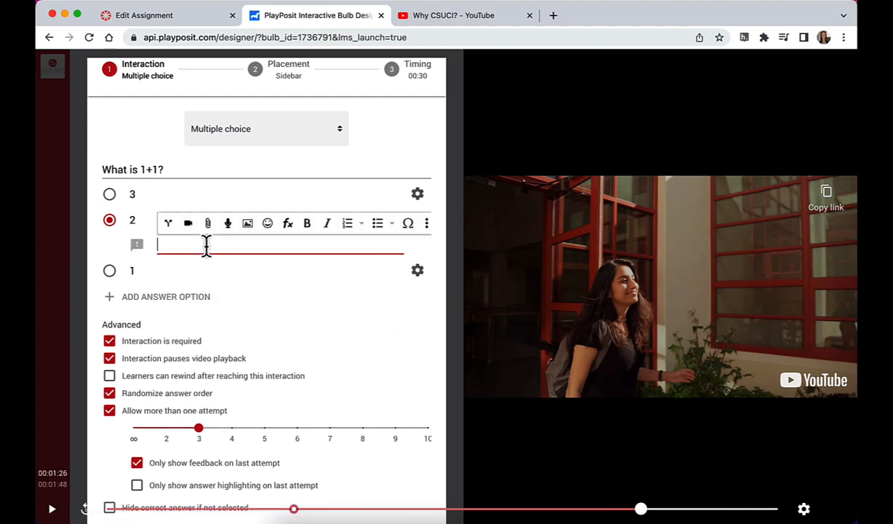
pyautogui.write('Great job!')
pyautogui.click(406, 167)
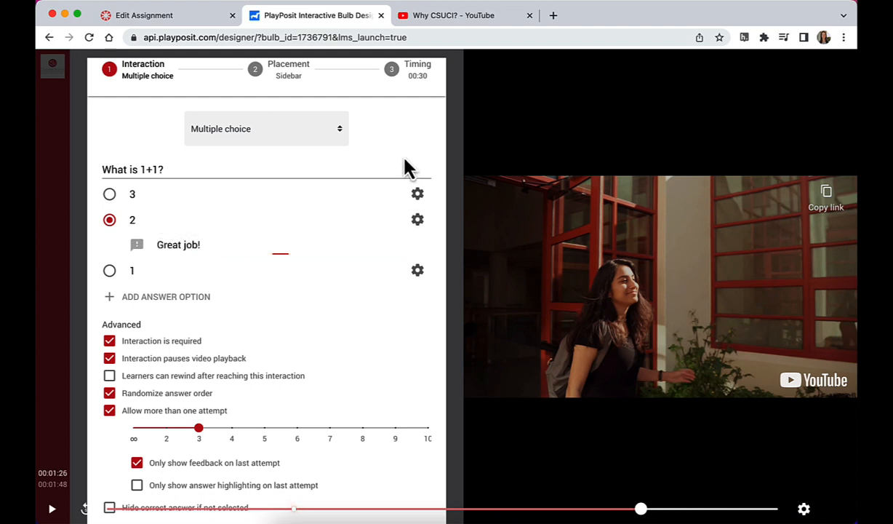
# Step: Add the feedback "Close, but too high" to answer 3 and save the multiple choice question
pyautogui.click(417, 196)
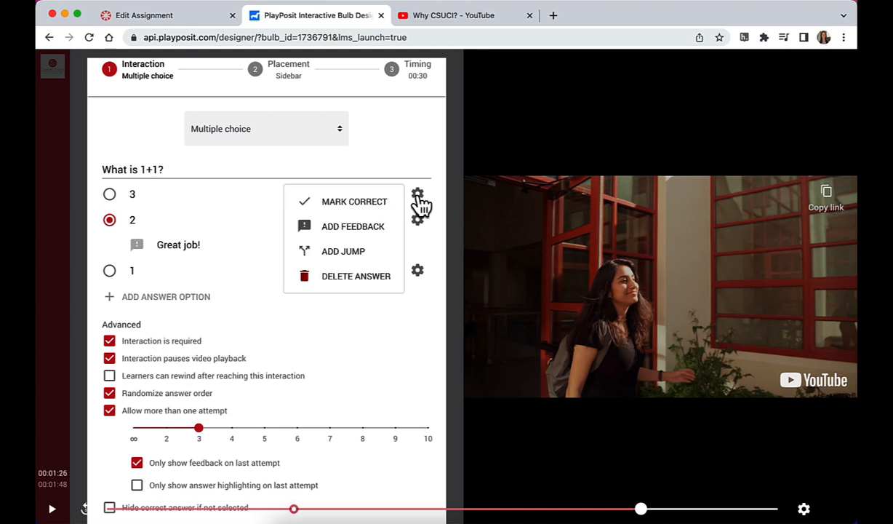
pyautogui.click(359, 229)
pyautogui.click(244, 218)
pyautogui.write('Too hi')
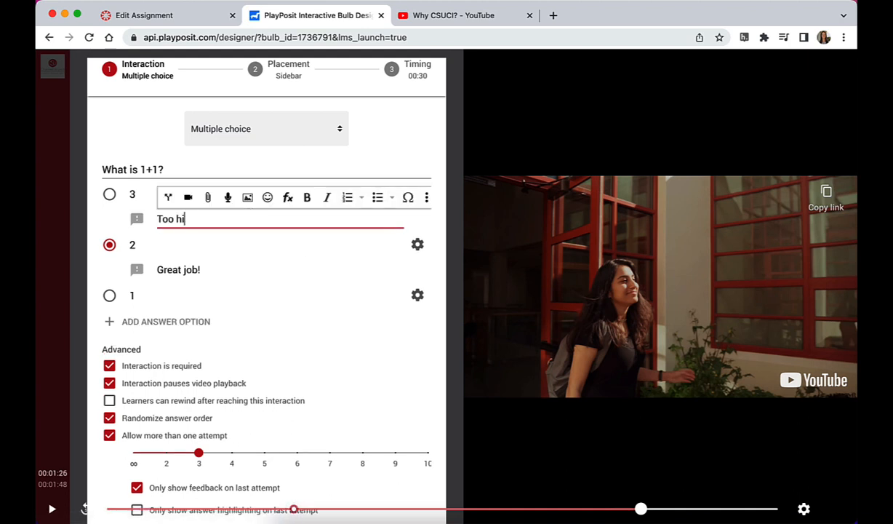
pyautogui.press('BackSpace')
pyautogui.press('BackSpace')
pyautogui.press('BackSpace')
pyautogui.press('BackSpace')
pyautogui.press('BackSpace')
pyautogui.press('BackSpace')
pyautogui.write('Close, byt to')
pyautogui.press('BackSpace')
pyautogui.press('BackSpace')
pyautogui.press('BackSpace')
pyautogui.press('BackSpace')
pyautogui.press('BackSpace')
pyautogui.write('ut too high')
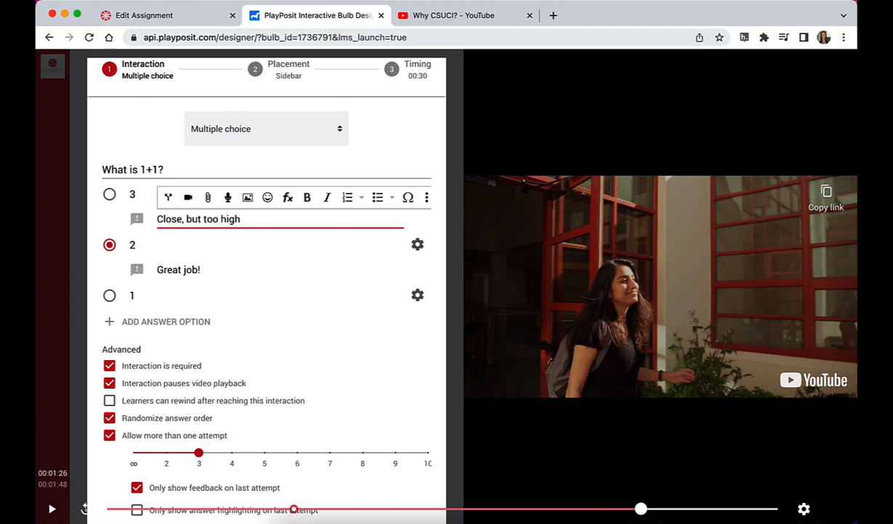
pyautogui.scroll(-1, 307, 293)
pyautogui.click(379, 95)
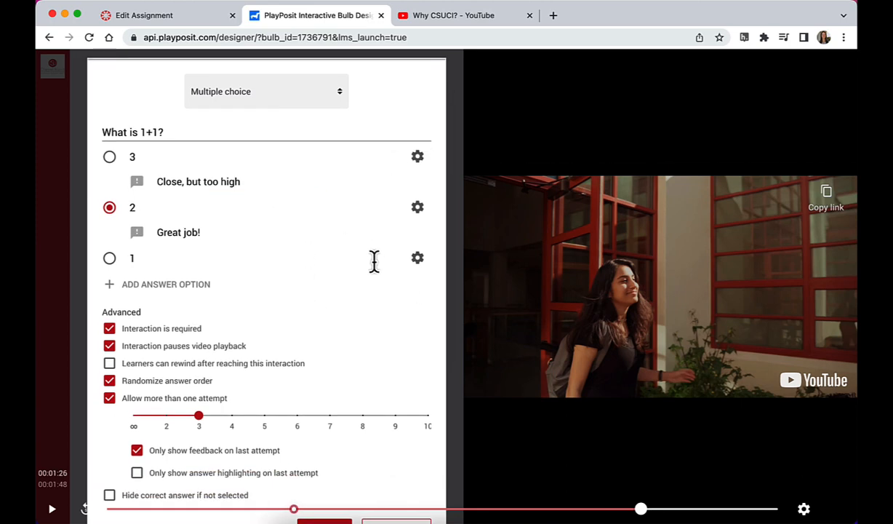
pyautogui.scroll(-3, 374, 261)
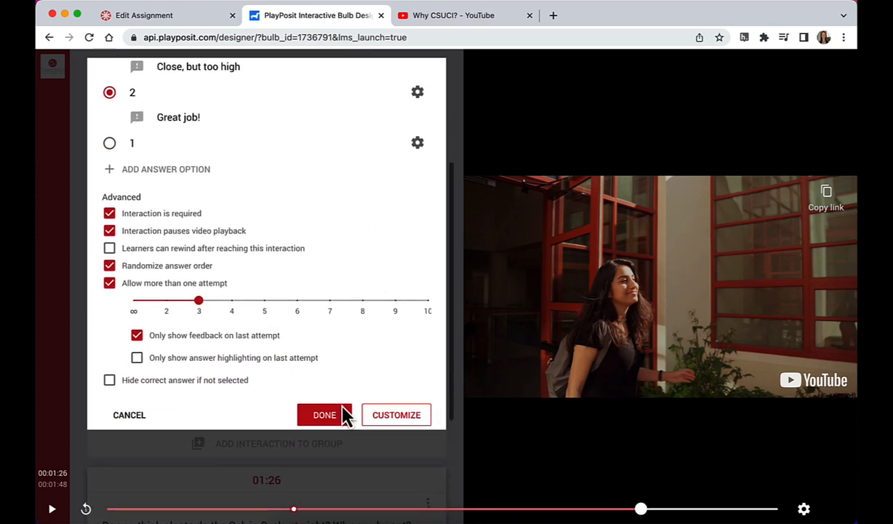
pyautogui.click(336, 417)
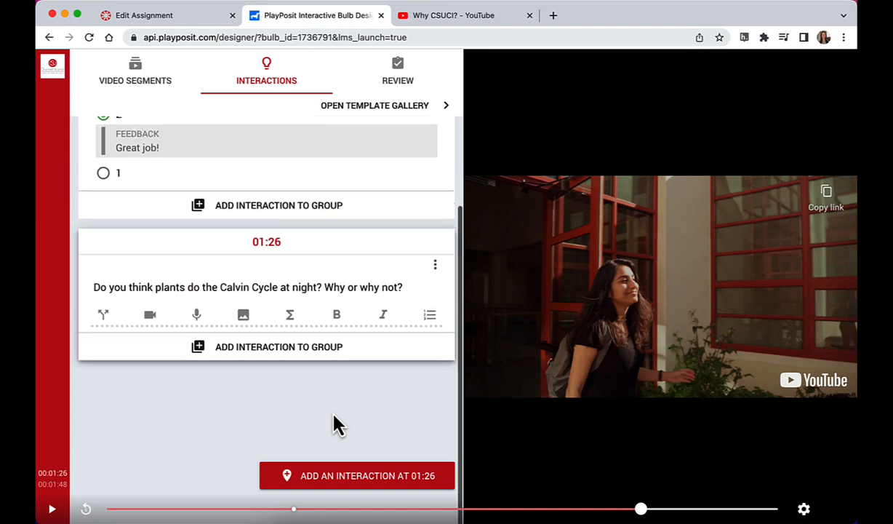
# Step: Lower the point value of the Calvin Cycle free response question at 01:26
pyautogui.scroll(5, 336, 423)
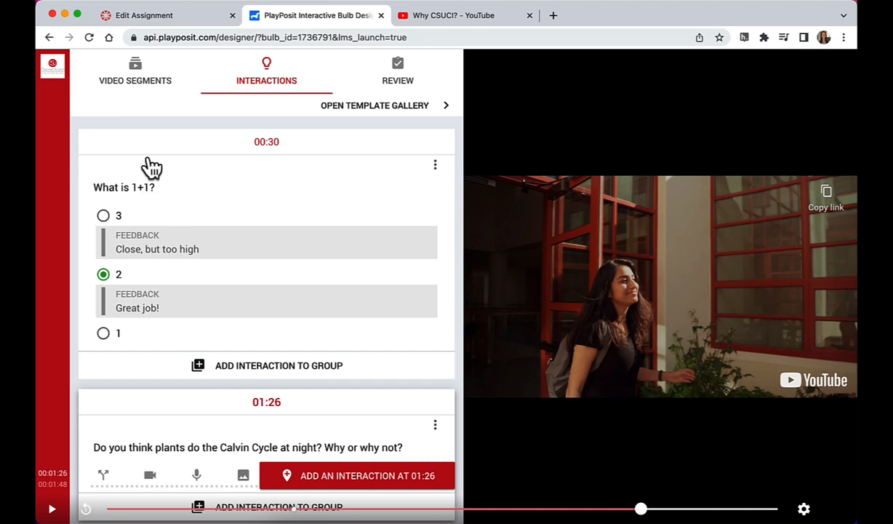
pyautogui.scroll(-3, 194, 311)
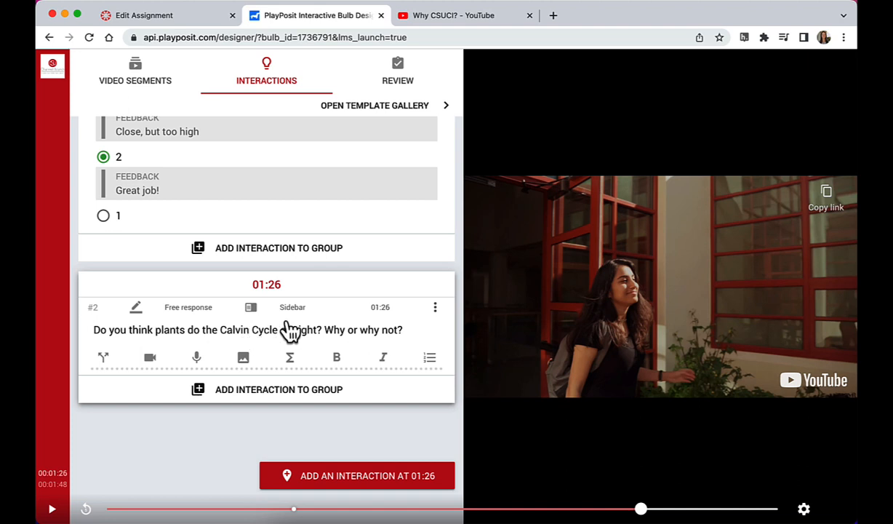
pyautogui.click(435, 310)
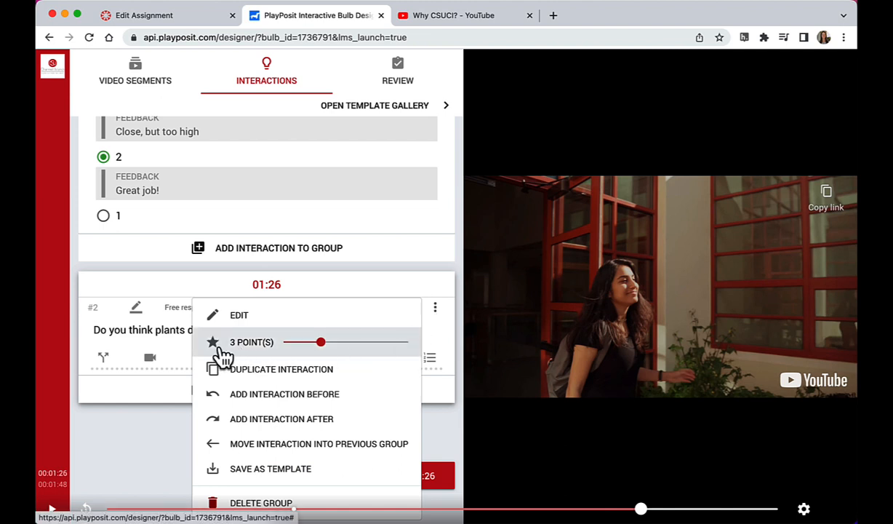
pyautogui.moveTo(323, 351); pyautogui.dragTo(278, 345)
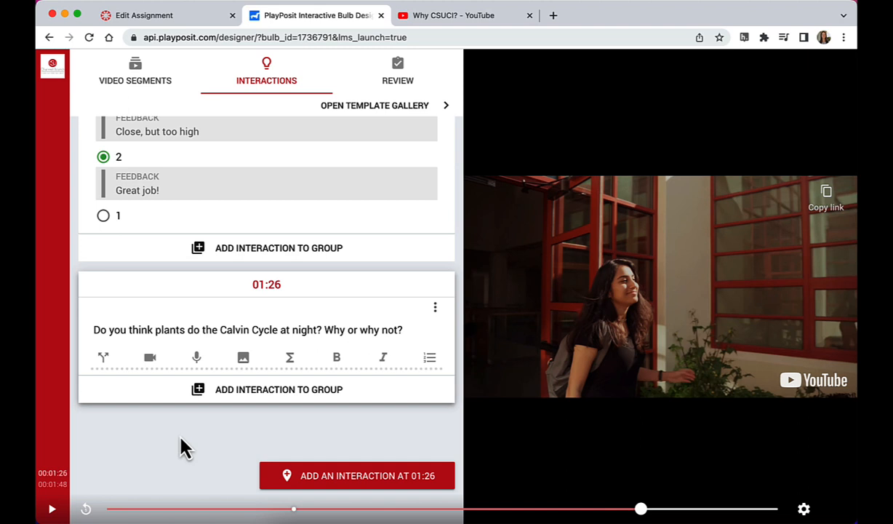
# Step: In the bulb's playback options, allow learners to rewind after an interaction appears and apply this to all existing interactions
pyautogui.scroll(3, 182, 445)
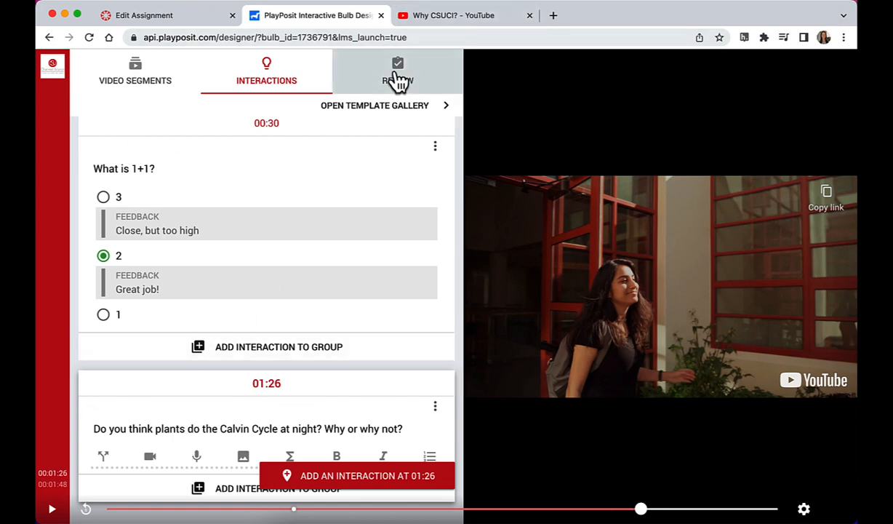
pyautogui.click(397, 80)
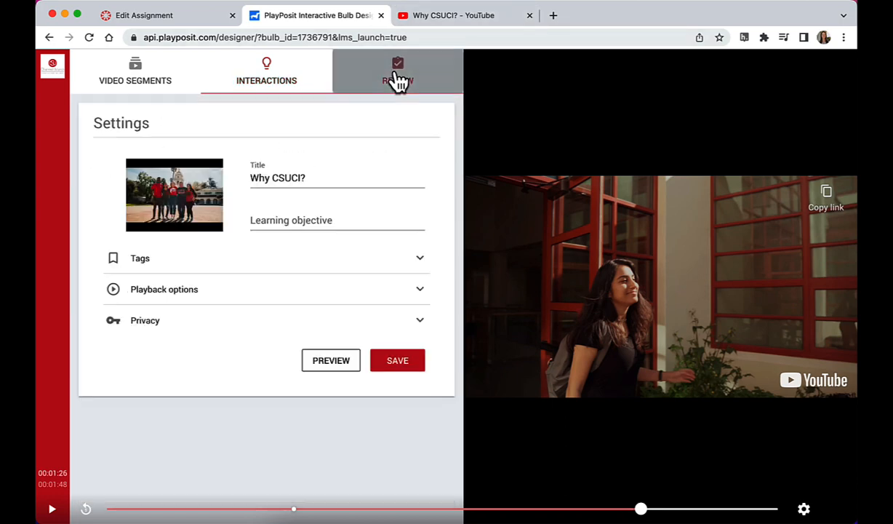
pyautogui.click(179, 302)
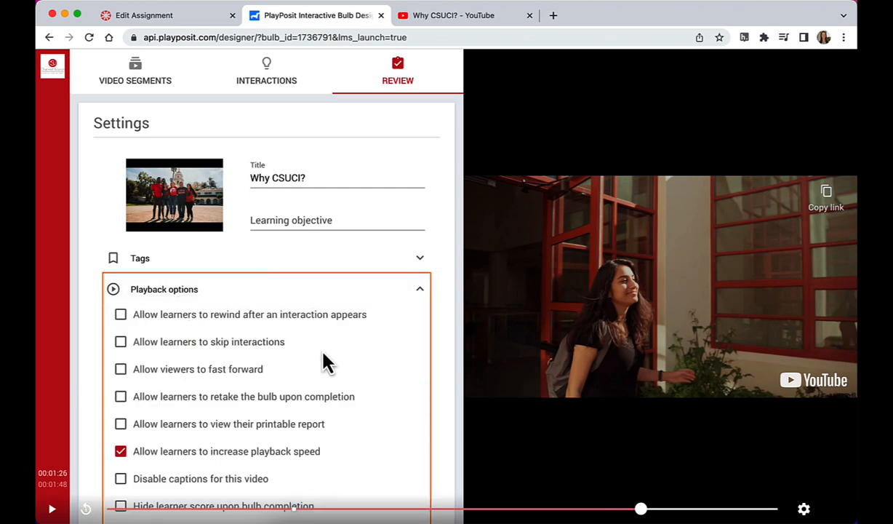
pyautogui.scroll(-2, 323, 363)
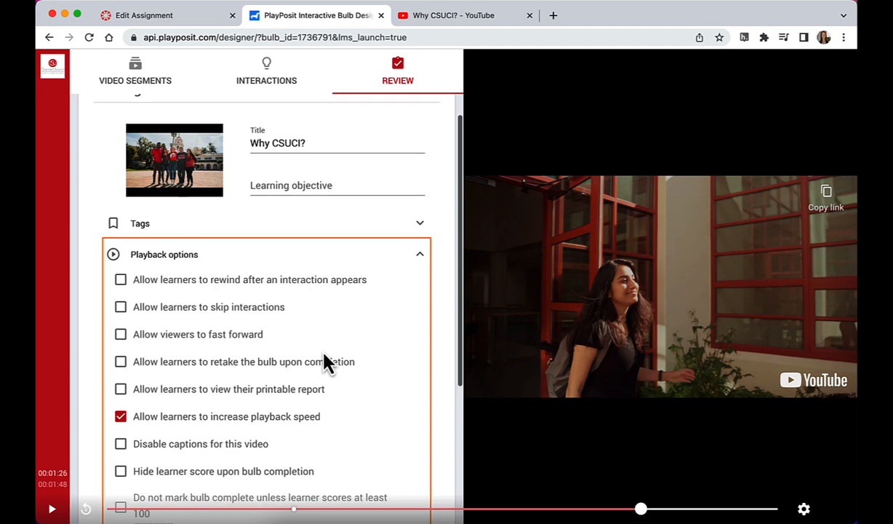
pyautogui.click(121, 285)
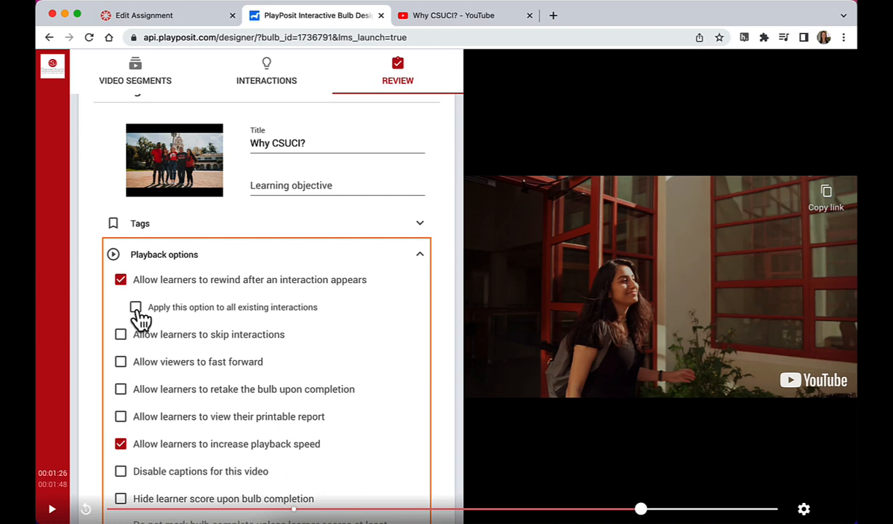
pyautogui.click(136, 309)
# Step: Allow learners to retake the bulb with 100 attempts, and disallow increasing the playback speed
pyautogui.scroll(-2, 269, 327)
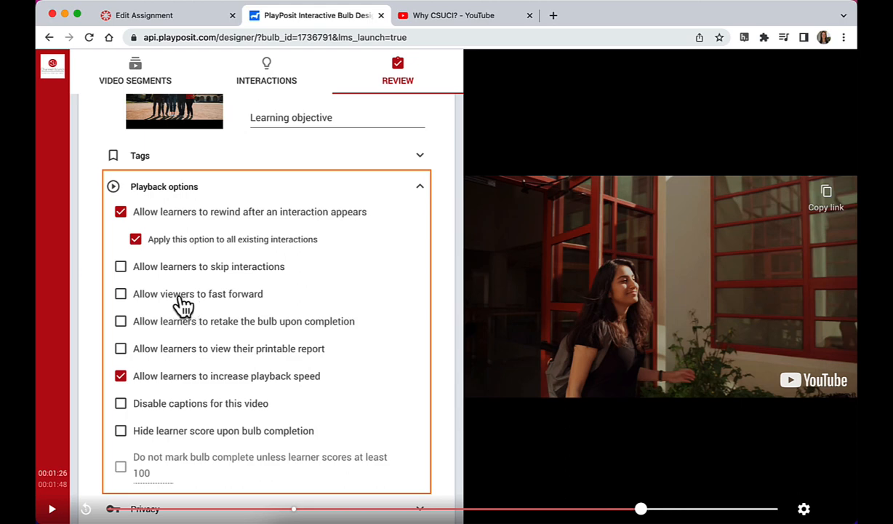
pyautogui.scroll(-2, 182, 305)
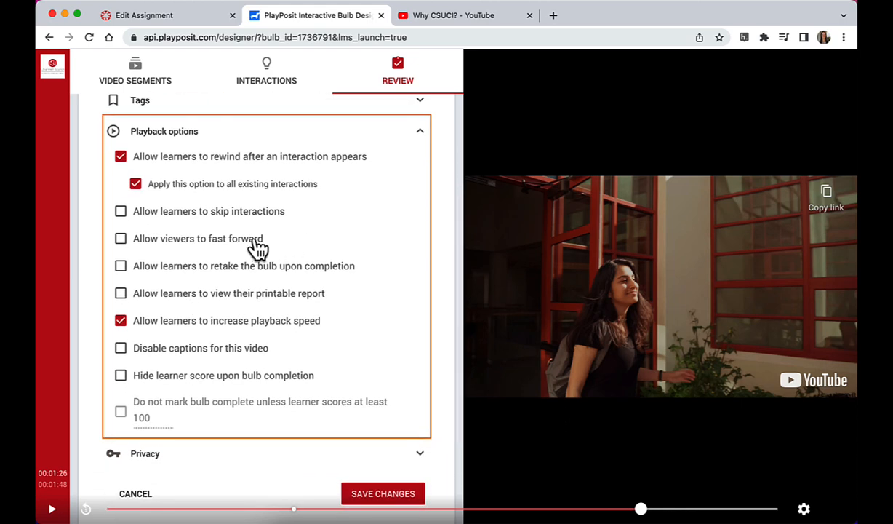
pyautogui.click(120, 268)
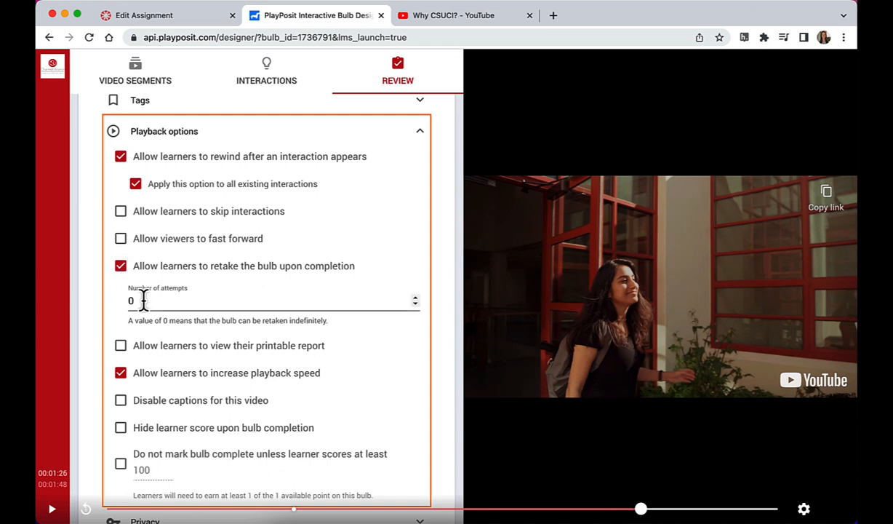
pyautogui.moveTo(143, 301); pyautogui.dragTo(120, 299)
pyautogui.write('100')
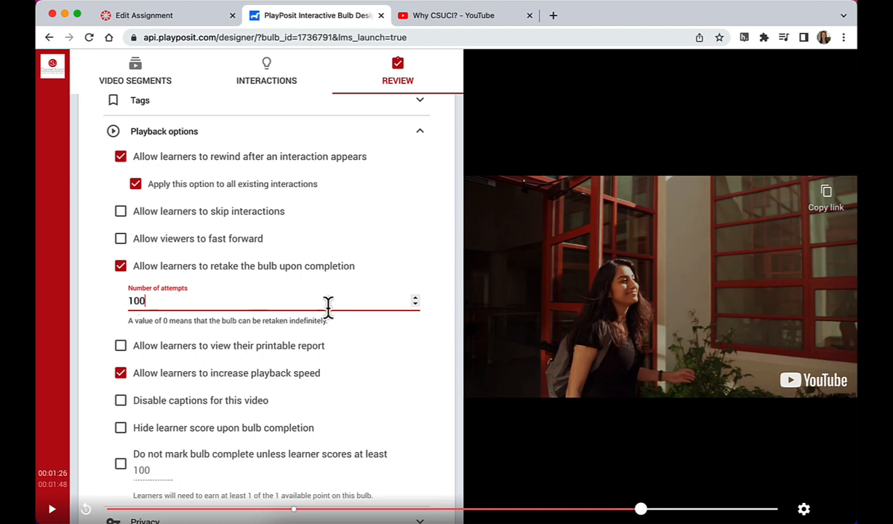
pyautogui.click(397, 326)
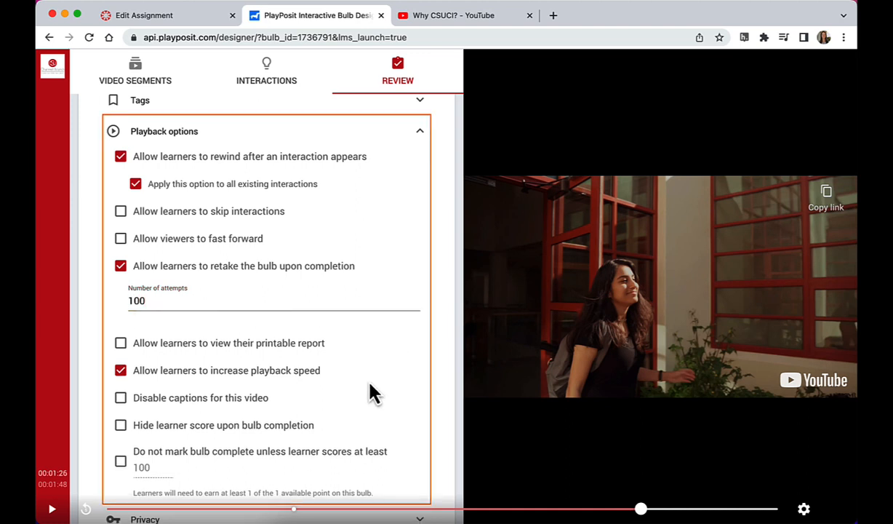
pyautogui.scroll(-1, 364, 378)
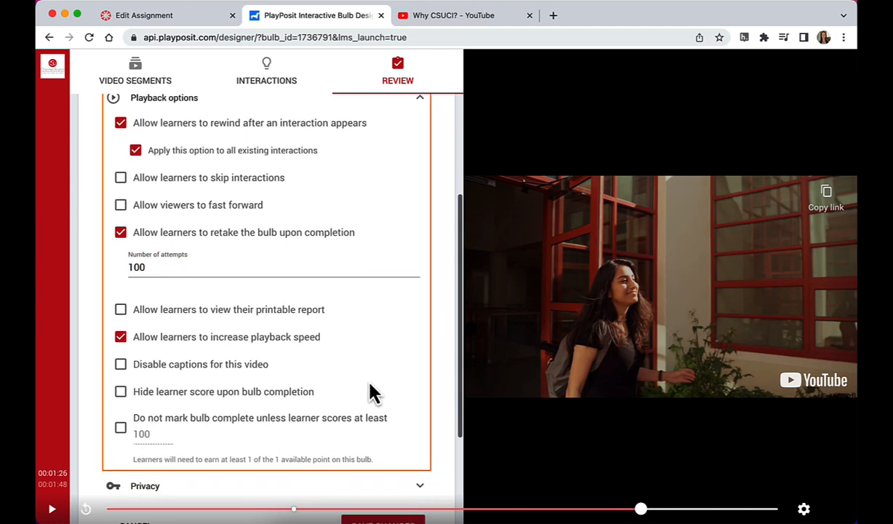
pyautogui.click(120, 338)
# Step: Require a learner score of at least 75 before the bulb is marked complete, and save the playback option changes
pyautogui.scroll(-1, 203, 364)
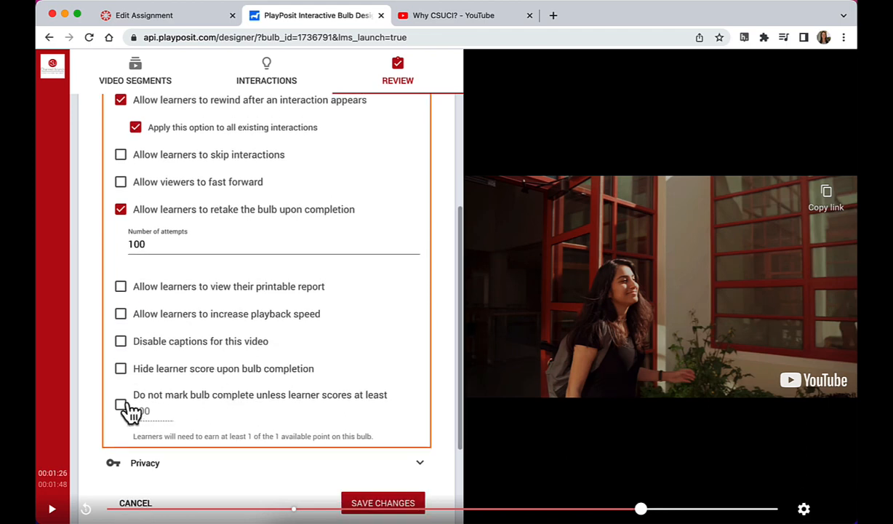
pyautogui.scroll(-1, 120, 411)
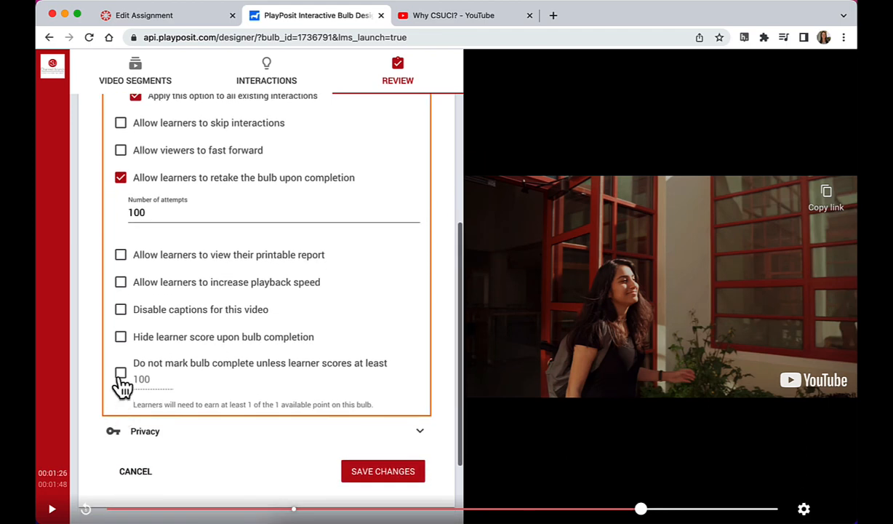
pyautogui.click(120, 373)
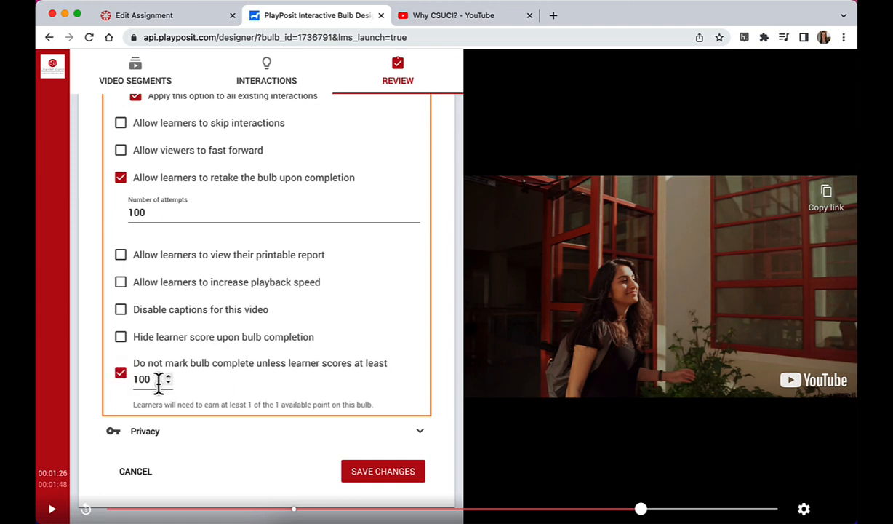
pyautogui.moveTo(158, 384); pyautogui.dragTo(133, 392)
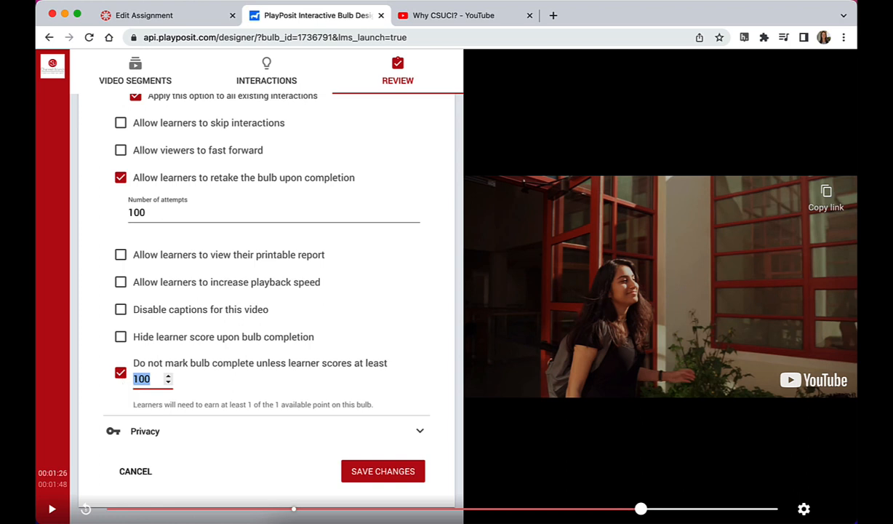
pyautogui.write('75')
pyautogui.click(246, 362)
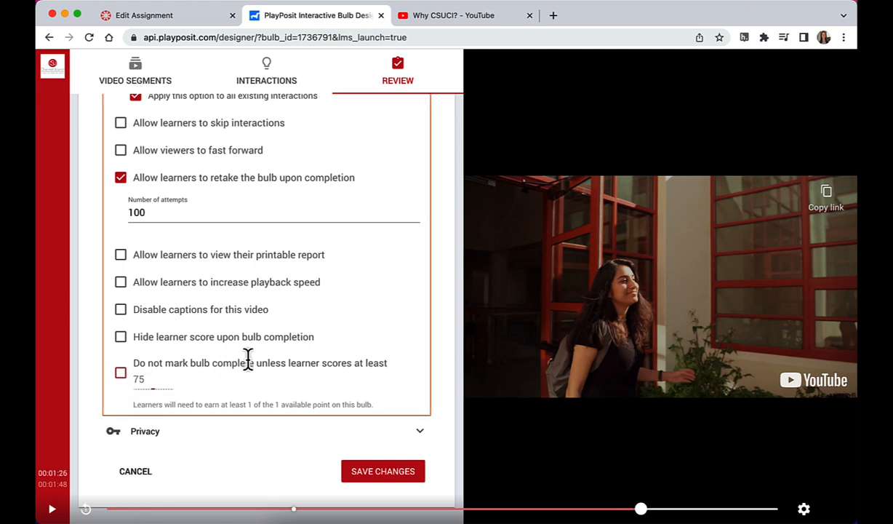
pyautogui.click(120, 373)
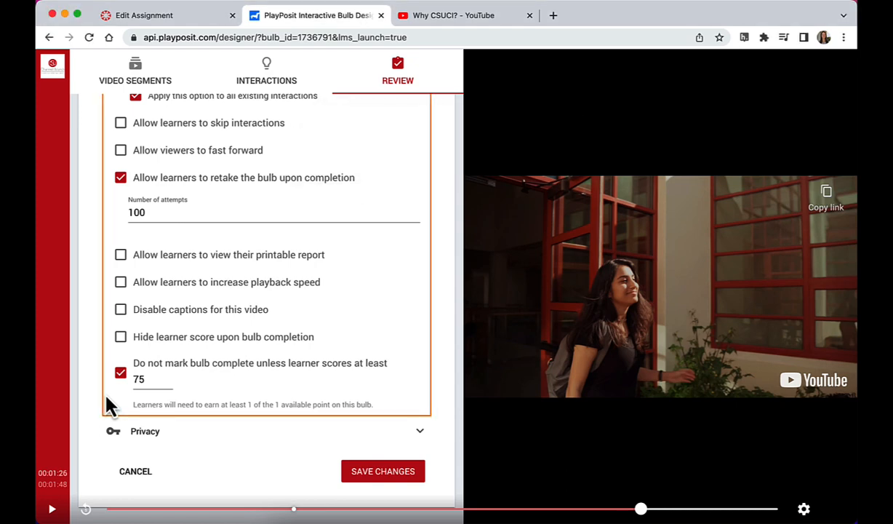
pyautogui.scroll(-5, 112, 399)
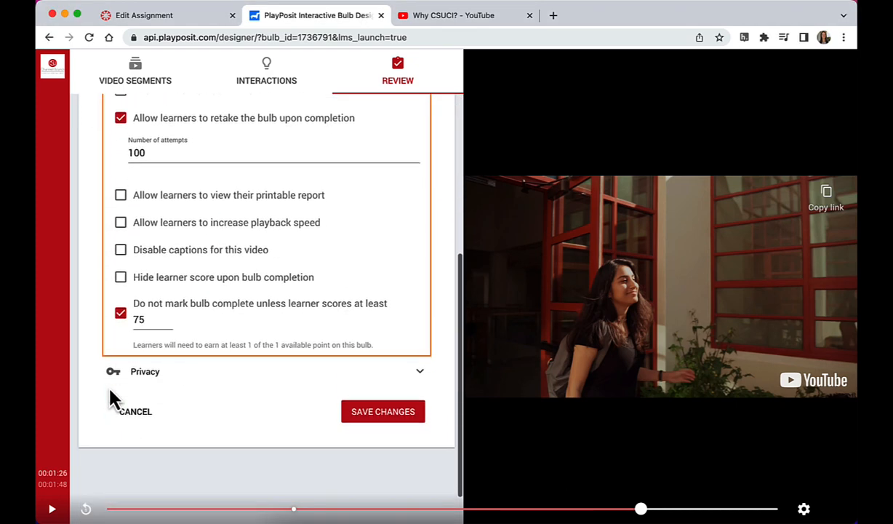
pyautogui.click(368, 412)
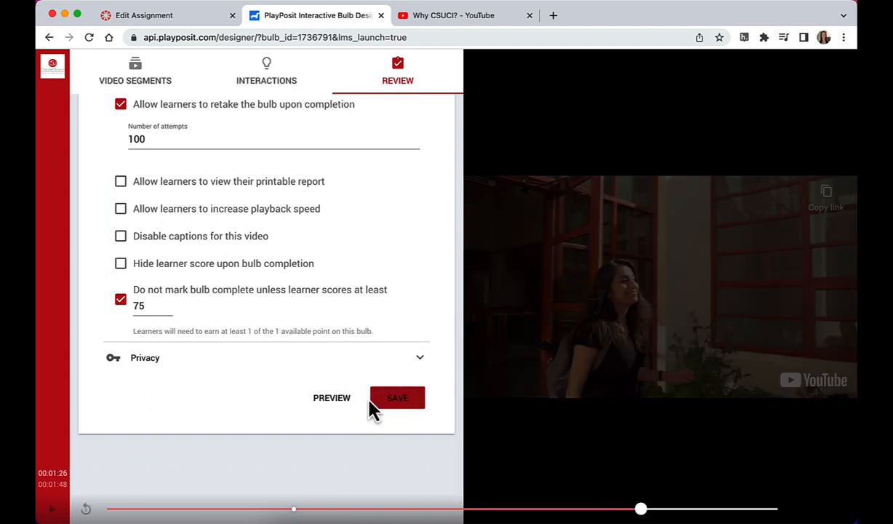
# Step: Preview the bulb by playing the start of its video, then pause it and close the preview
pyautogui.scroll(-1, 371, 409)
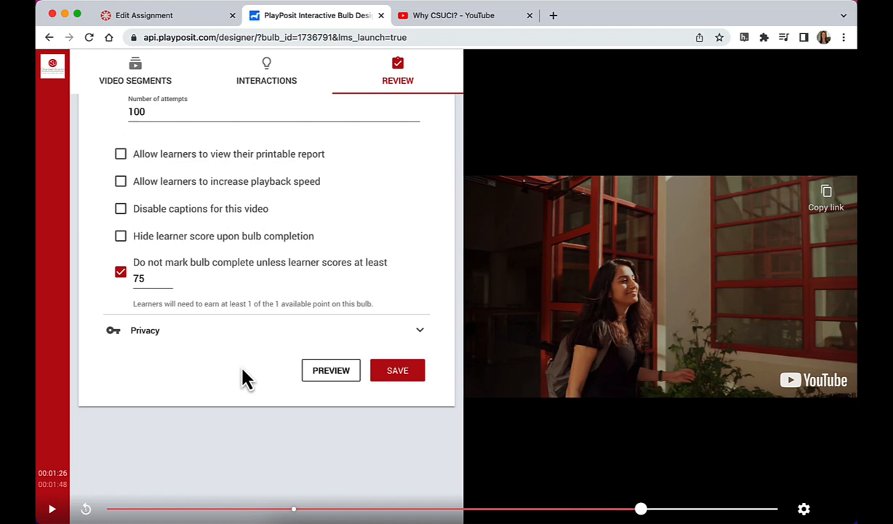
pyautogui.click(328, 372)
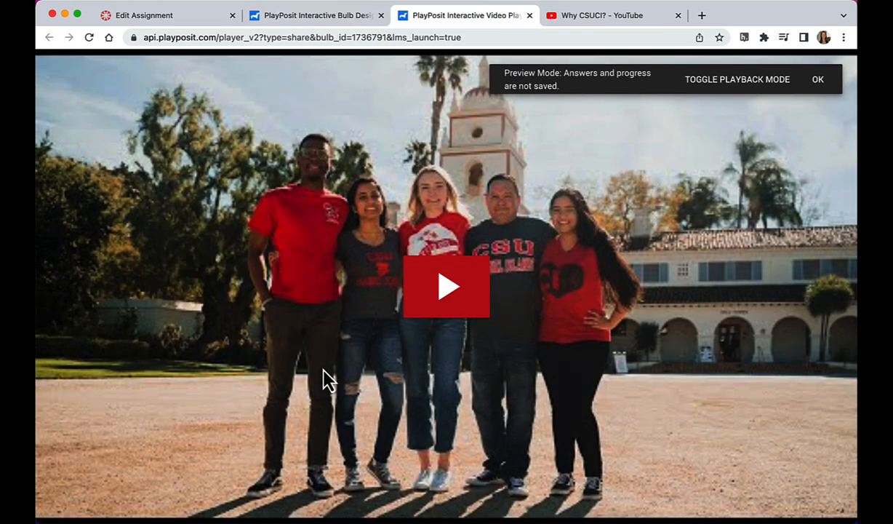
pyautogui.click(434, 313)
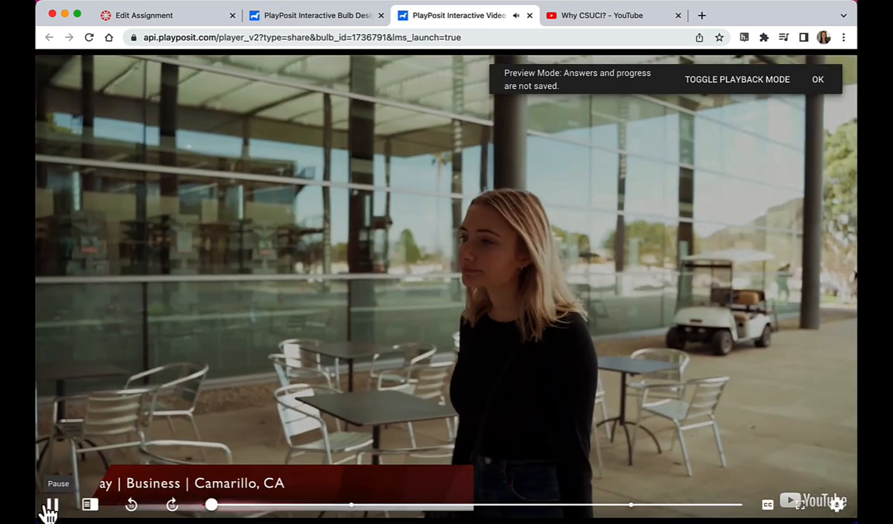
pyautogui.click(52, 503)
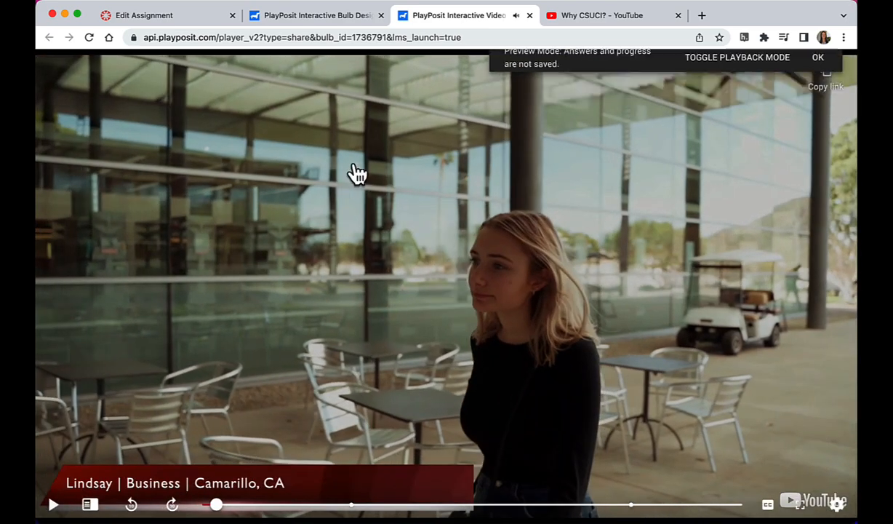
pyautogui.click(530, 15)
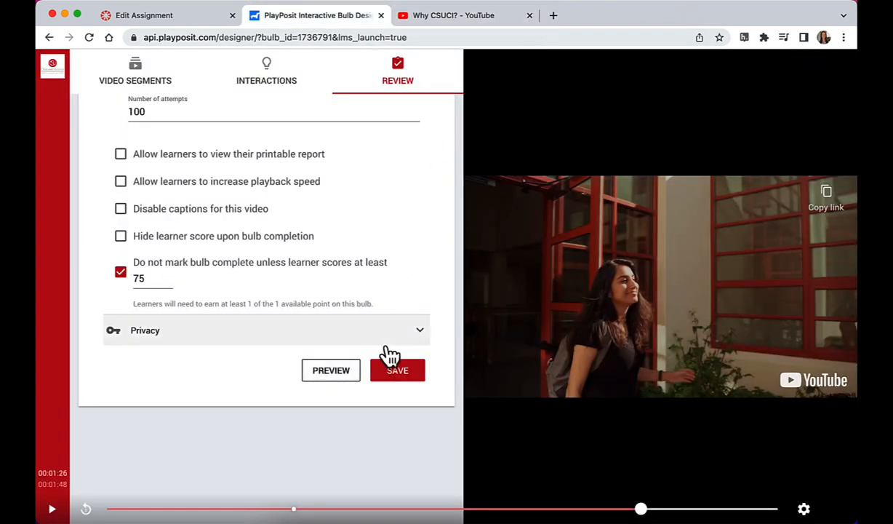
# Step: Save the bulb, close the designer and return to the Canvas assignment being edited
pyautogui.click(396, 372)
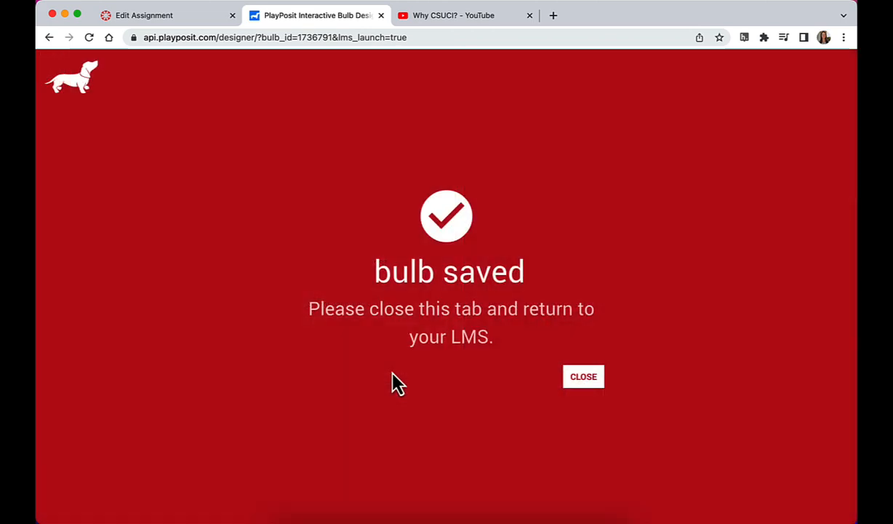
pyautogui.click(588, 380)
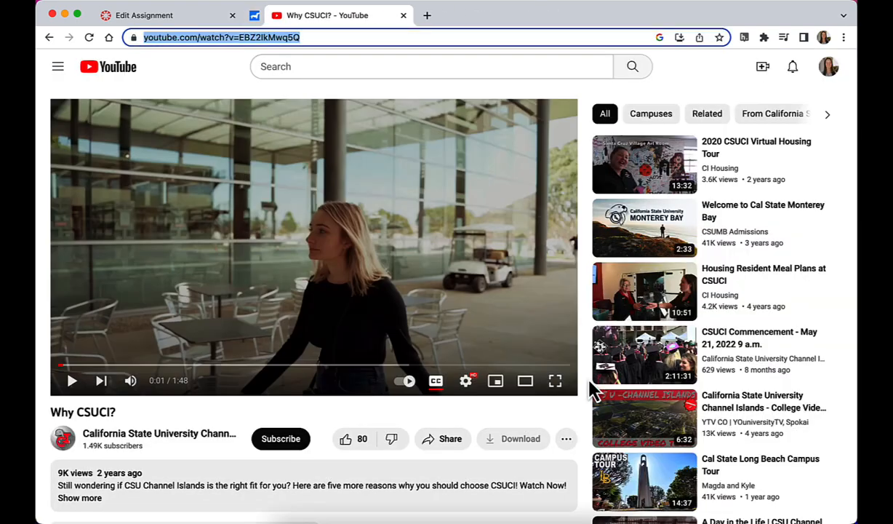
pyautogui.click(204, 26)
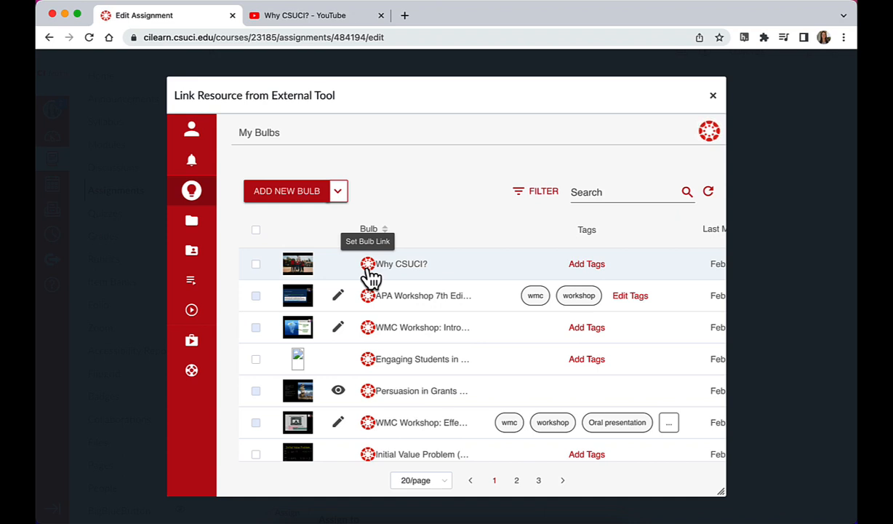
# Step: Link the "Why CSUCI?" bulb to the assignment as a Self Paced PlayPosit activity and save the assignment
pyautogui.click(369, 268)
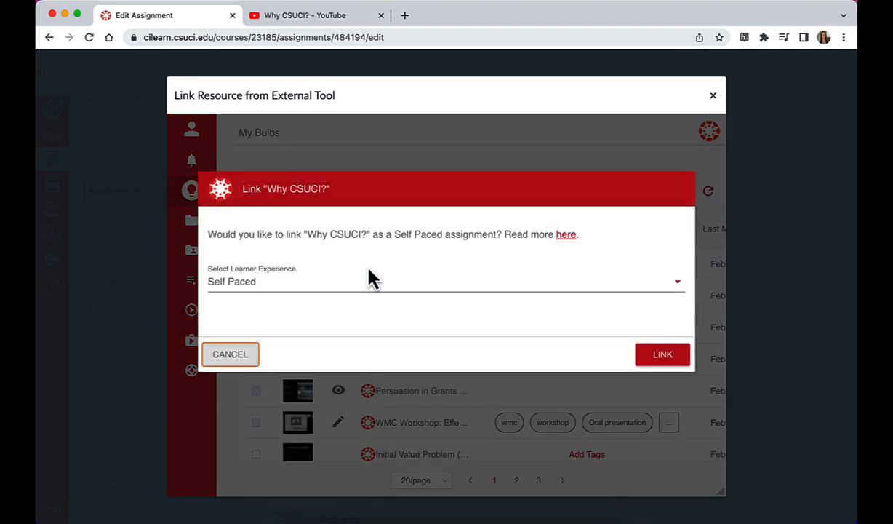
pyautogui.click(663, 357)
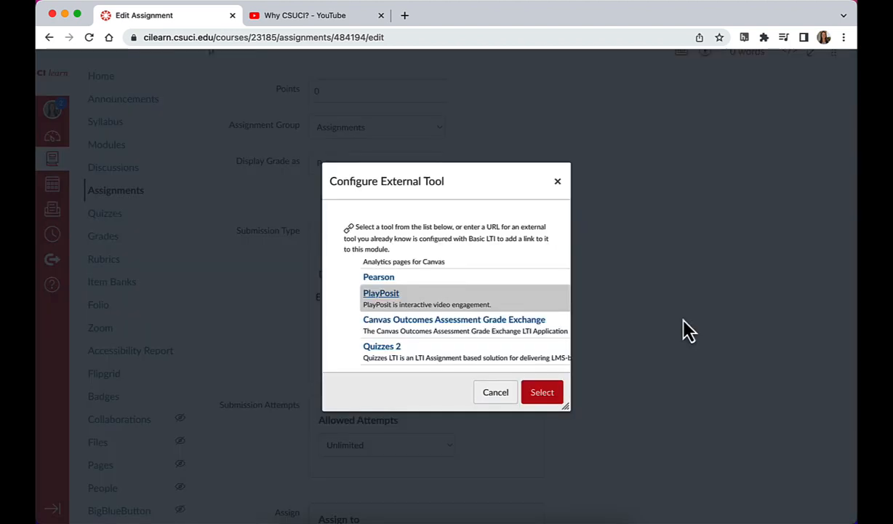
pyautogui.click(536, 398)
pyautogui.scroll(-5, 578, 440)
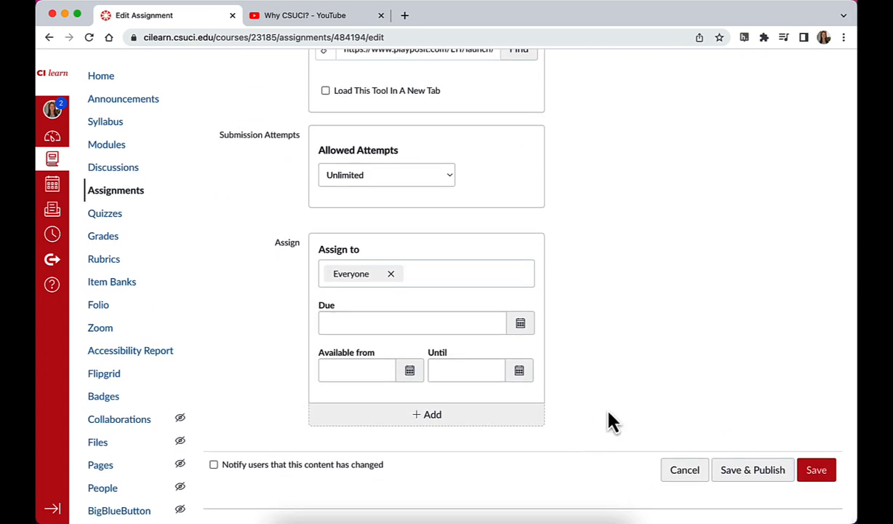
pyautogui.click(816, 471)
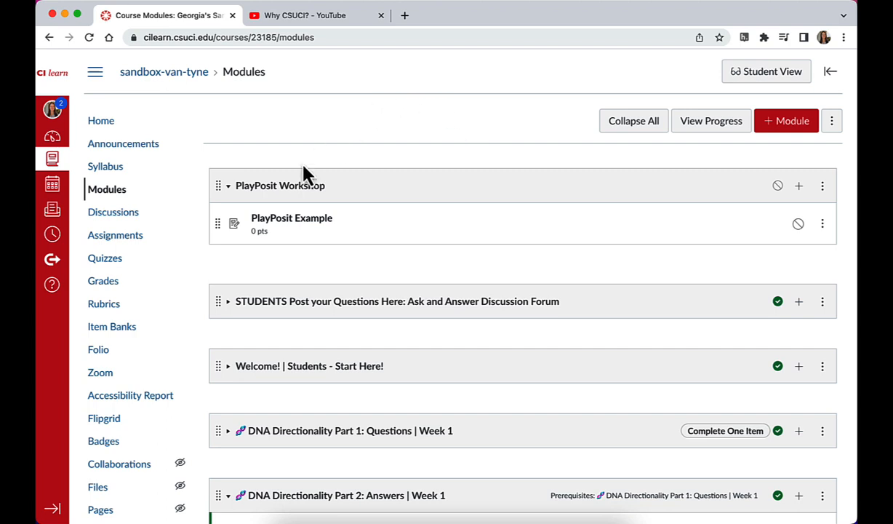
# Step: Open the PlayPosit Example assignment from the PlayPosit Workshop module, enter PlayPosit and open the "Why CSUCI?" bulb for editing
pyautogui.click(285, 225)
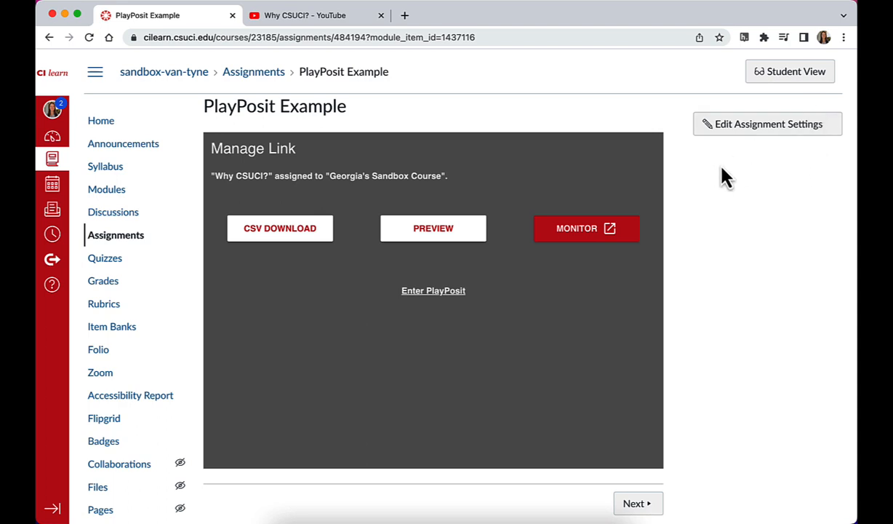
pyautogui.click(434, 291)
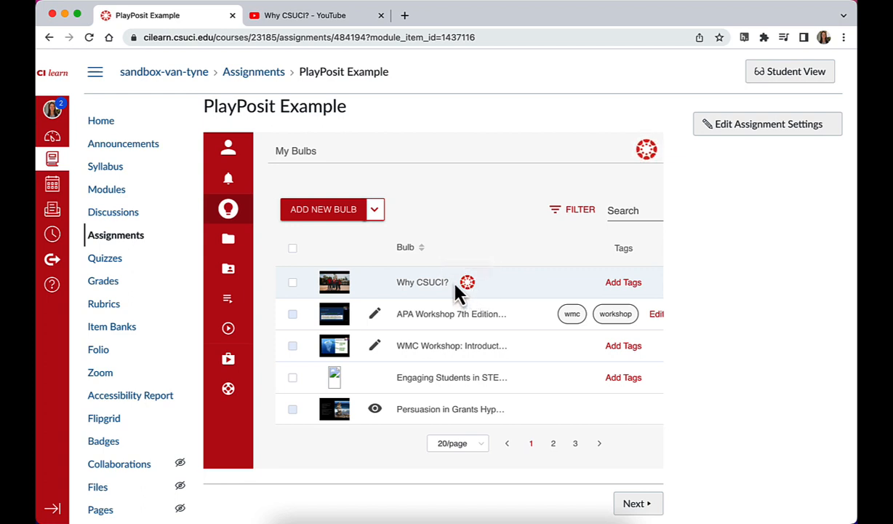
pyautogui.click(334, 288)
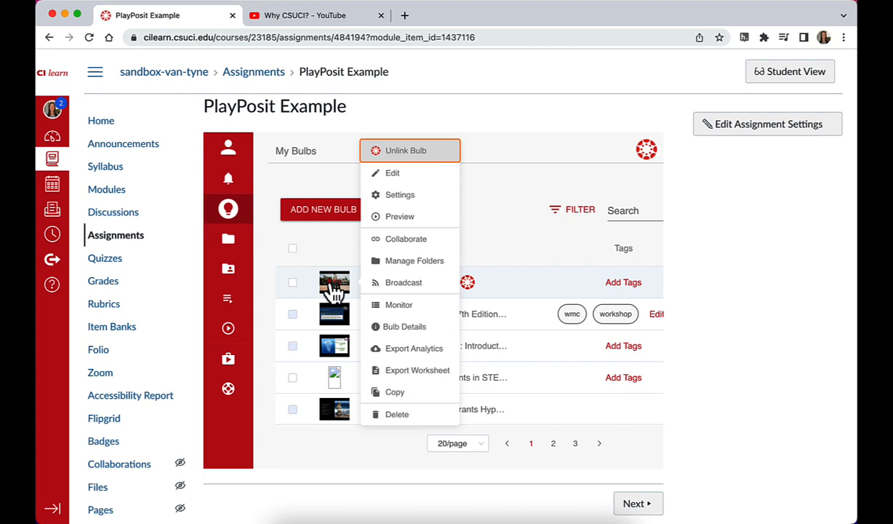
pyautogui.click(411, 174)
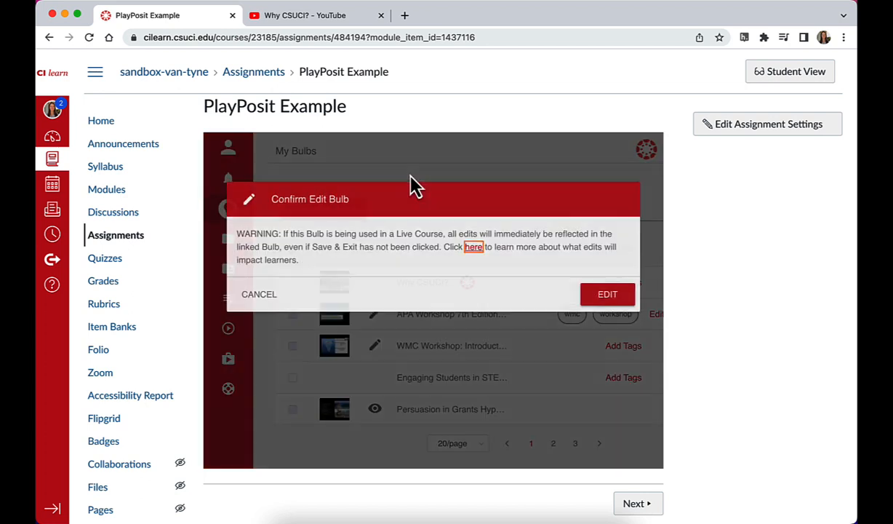
pyautogui.click(604, 294)
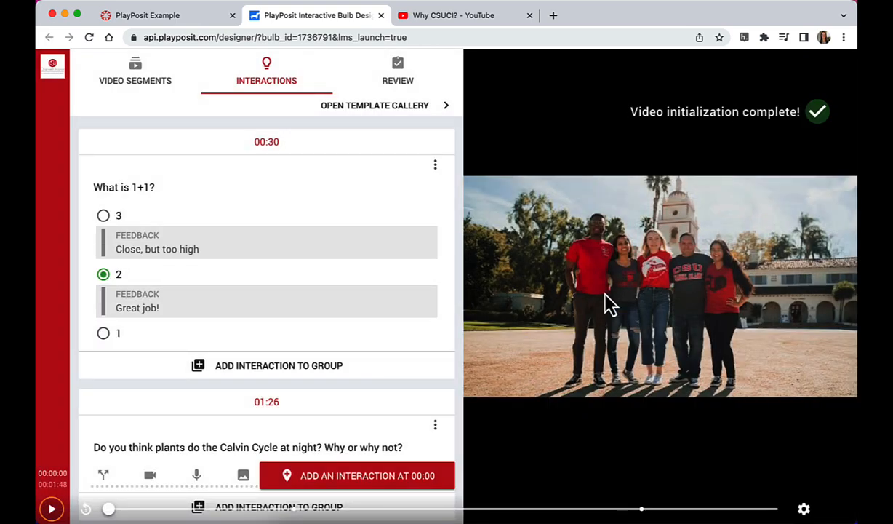
# Step: Go over the bulb's interactions and playback options, with the video moved to 00:17, and save the bulb and close the designer
pyautogui.scroll(-3, 233, 291)
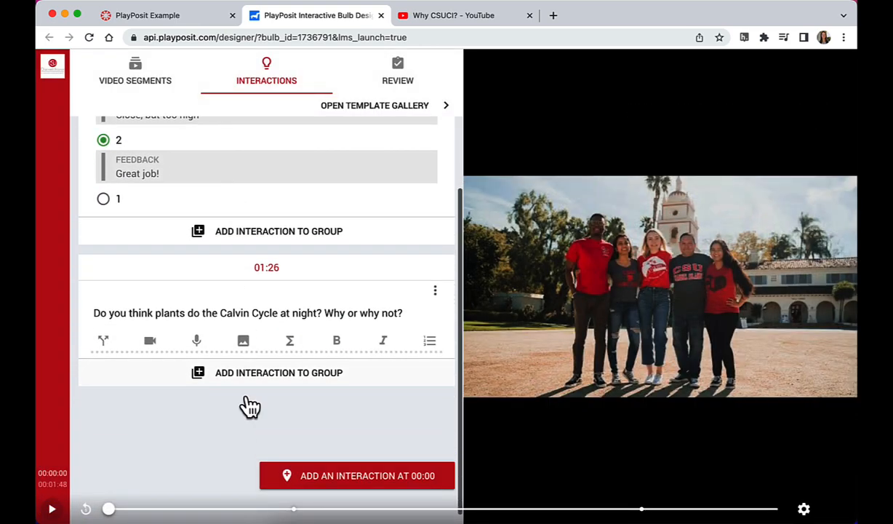
pyautogui.click(220, 510)
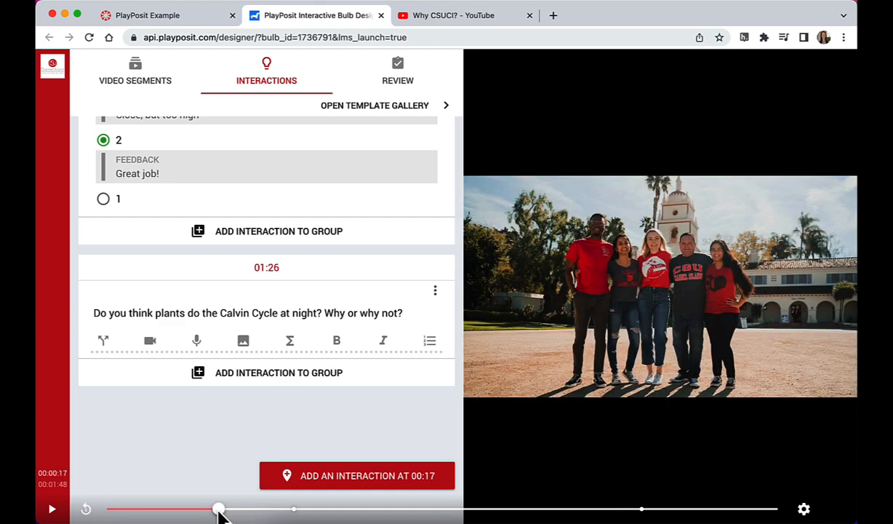
pyautogui.click(400, 81)
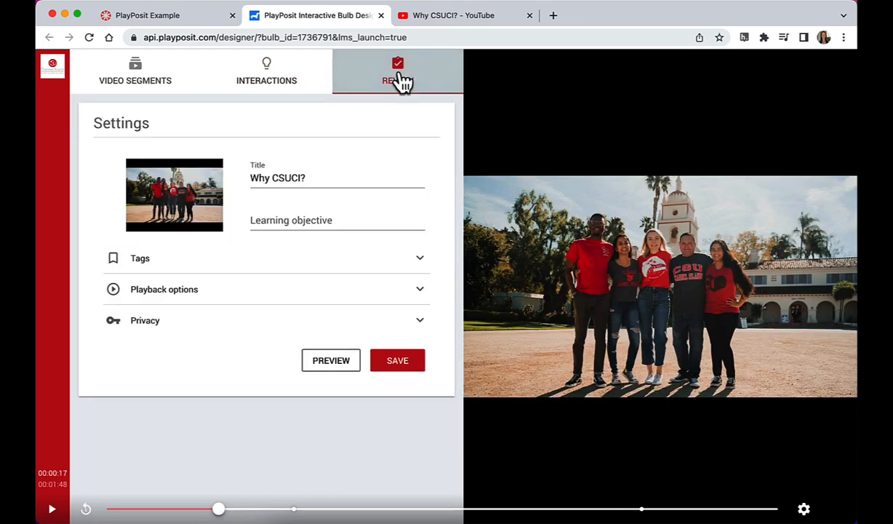
pyautogui.click(254, 294)
pyautogui.scroll(-5, 245, 385)
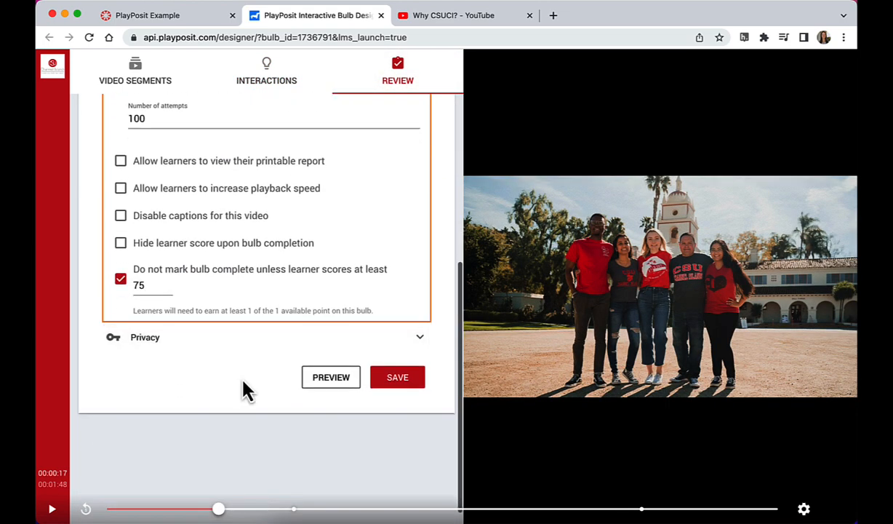
pyautogui.click(406, 375)
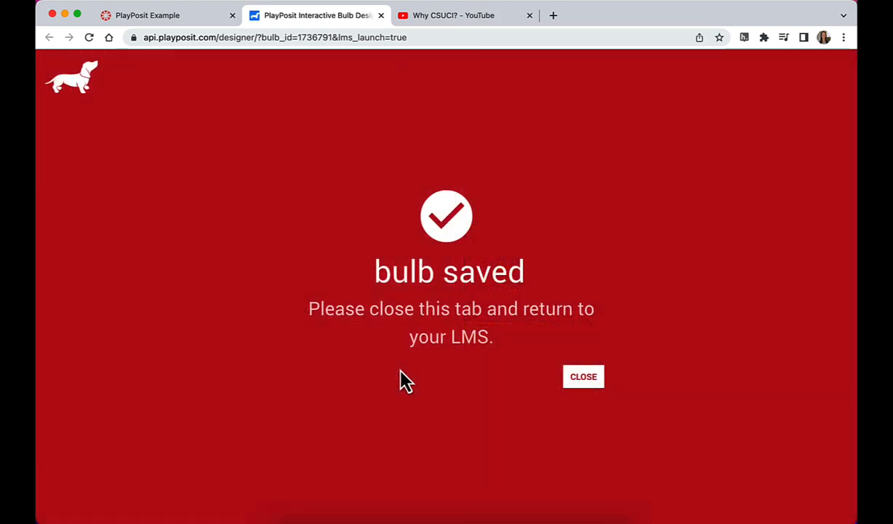
pyautogui.click(588, 379)
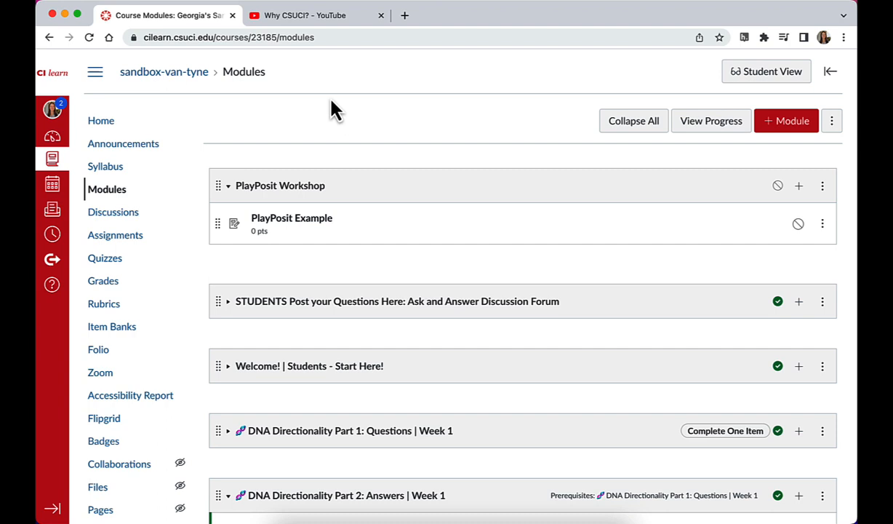
# Step: Open the PlayPosit Example assignment's learner monitoring page and view the grading options for the interactions at 00:30 and 01:26
pyautogui.click(284, 224)
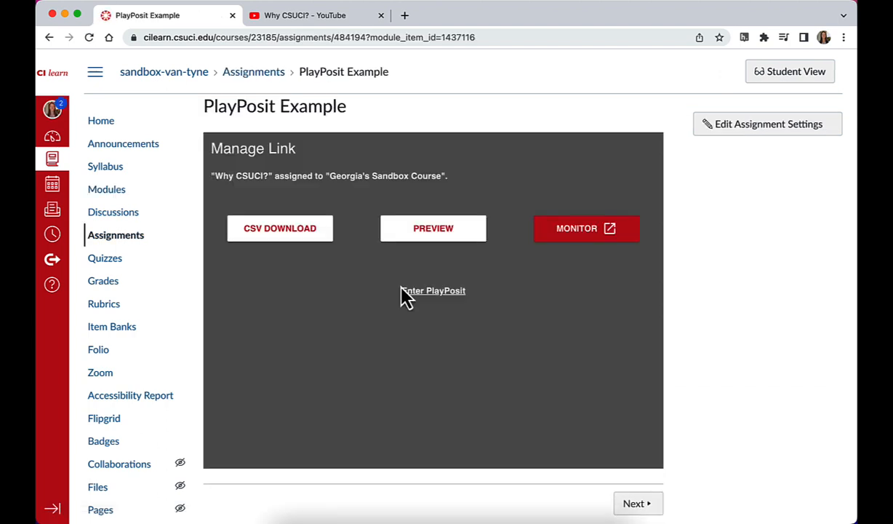
pyautogui.click(582, 243)
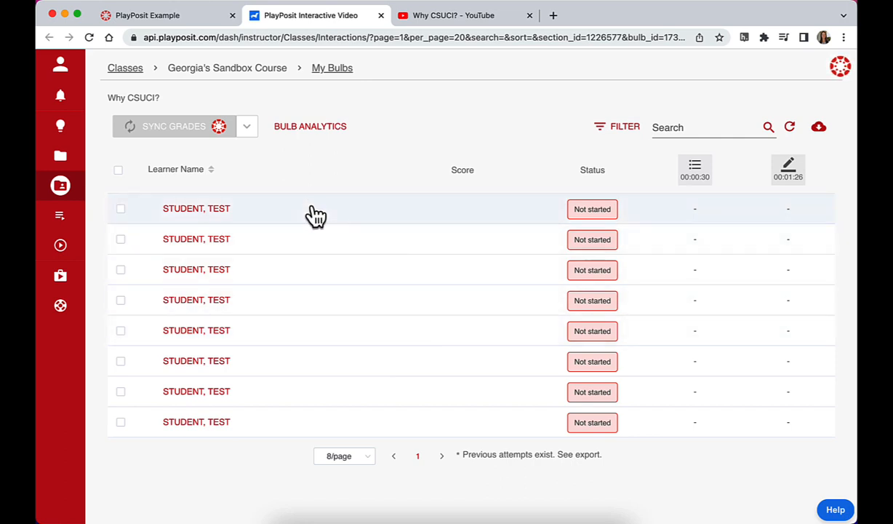
pyautogui.click(696, 178)
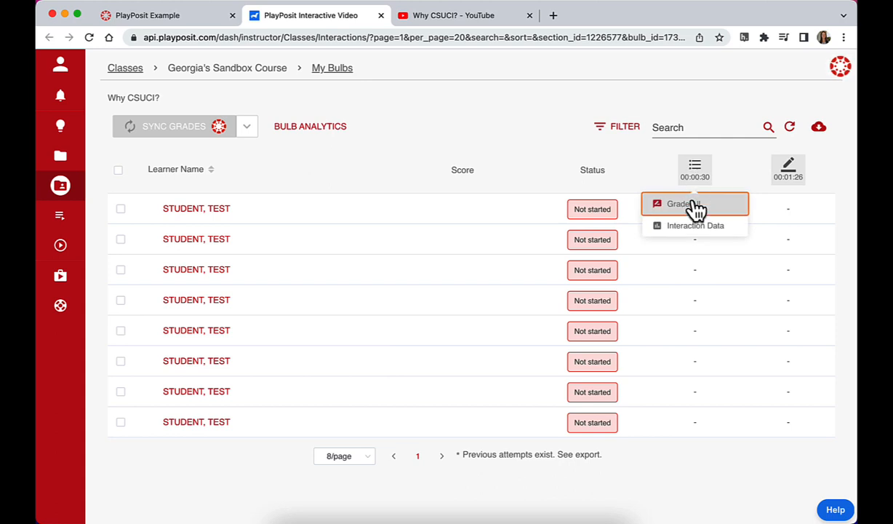
pyautogui.click(792, 172)
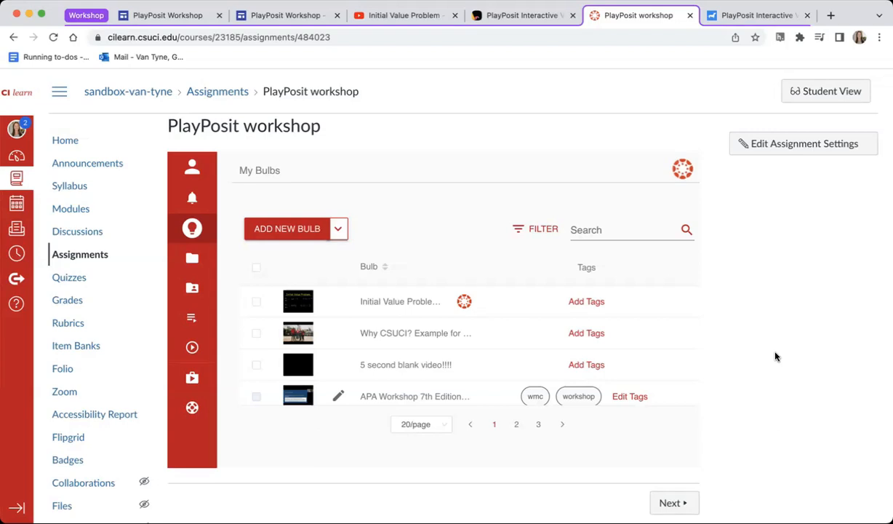
# Step: Switch to the PlayPosit Workshop site and advance its embedded slides to the FAQ, revealing the first three answers
pyautogui.click(163, 11)
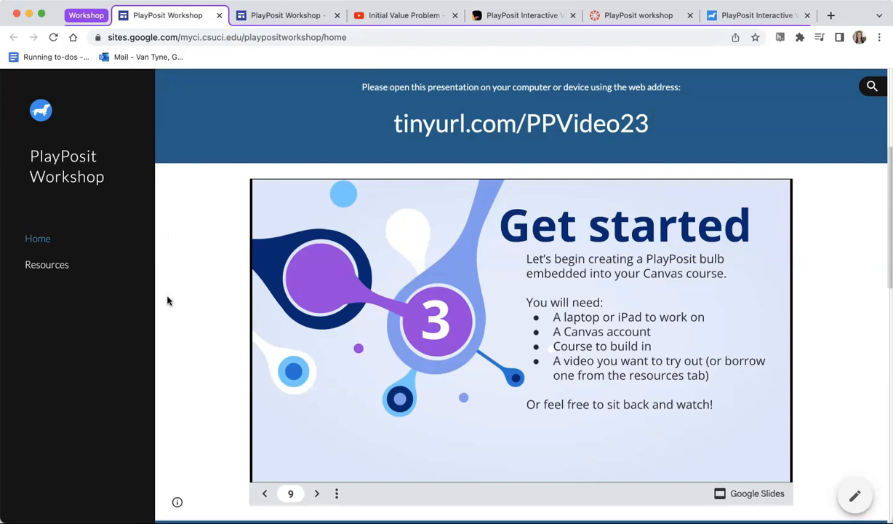
pyautogui.scroll(-2, 183, 329)
pyautogui.click(316, 444)
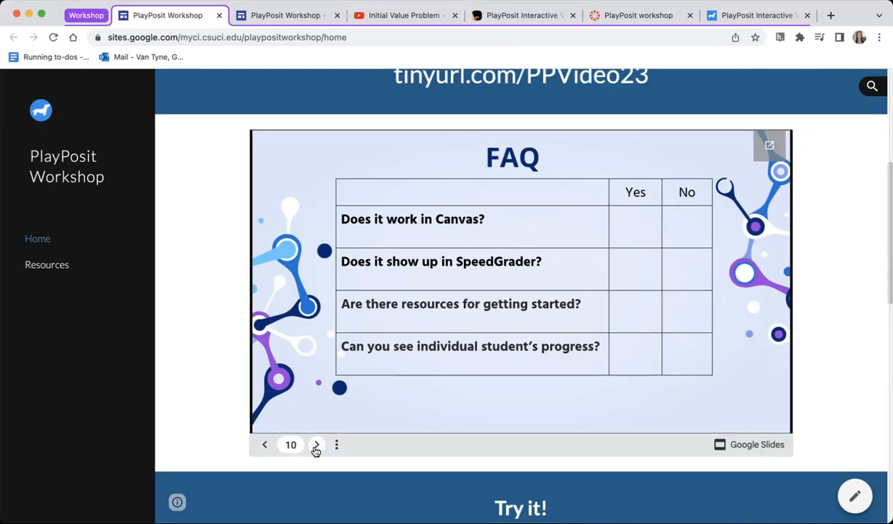
pyautogui.click(316, 445)
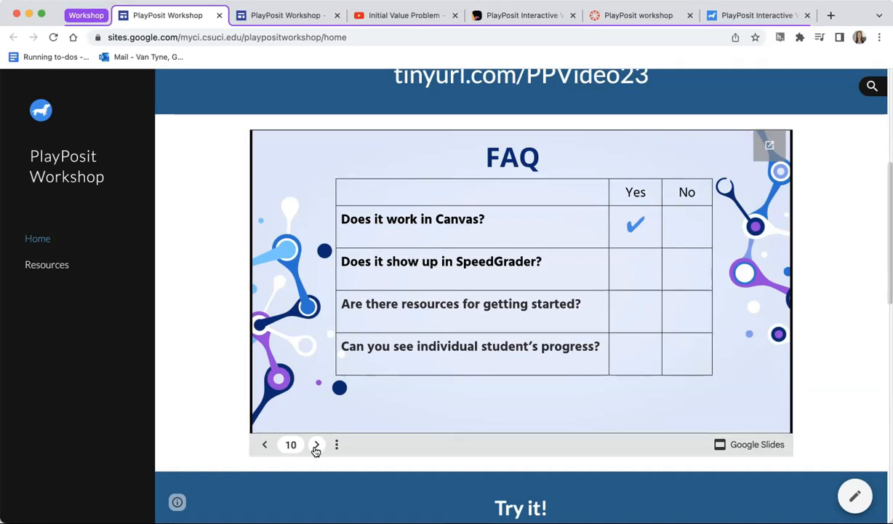
pyautogui.click(317, 444)
pyautogui.click(316, 444)
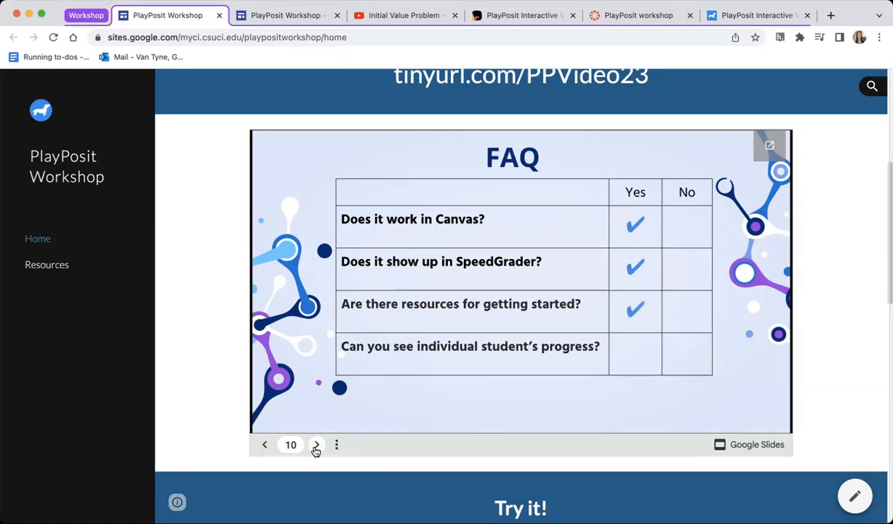
# Step: Open the site's Resources page in a new tab, expand Getting Started with PlayPosit Guides and highlight its first three links
pyautogui.rightClick(55, 267)
pyautogui.click(73, 269)
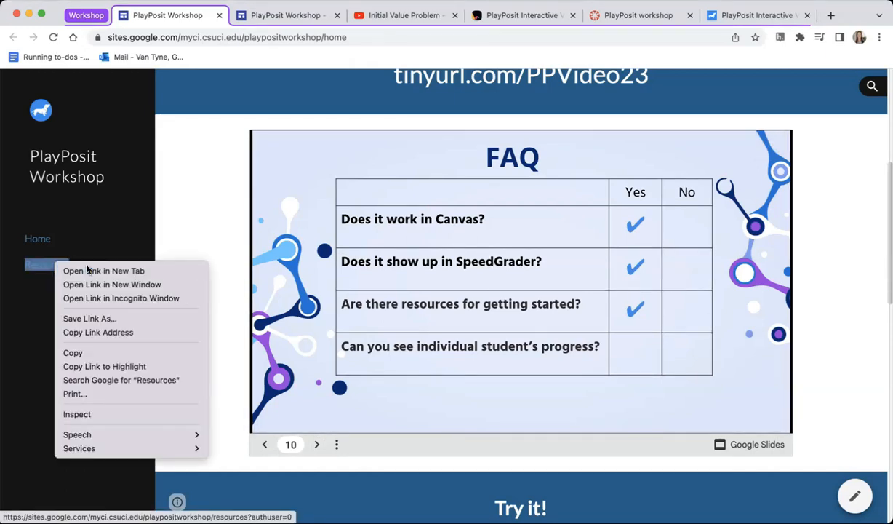
pyautogui.click(240, 15)
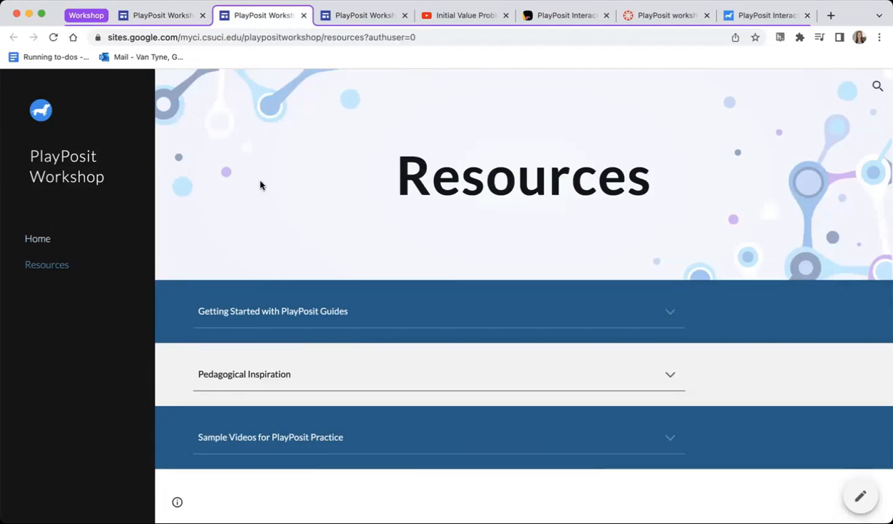
pyautogui.click(266, 311)
pyautogui.scroll(-1, 313, 327)
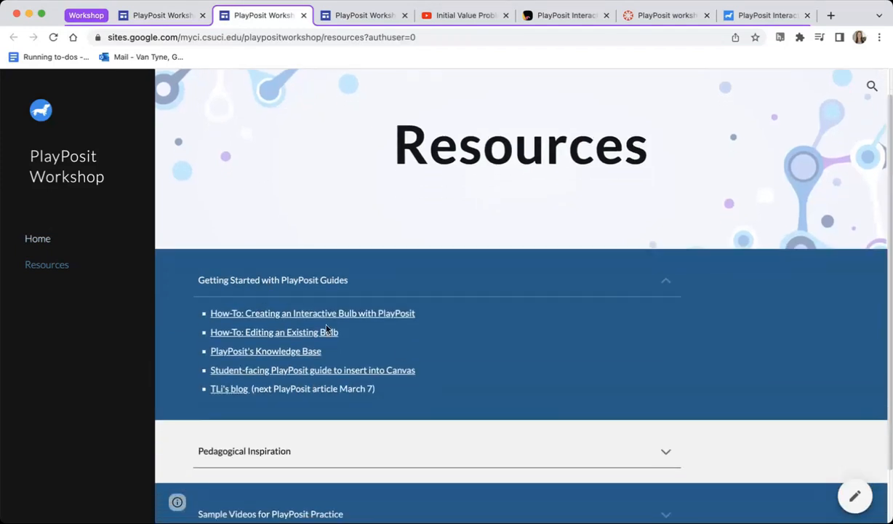
pyautogui.moveTo(352, 356); pyautogui.dragTo(192, 313)
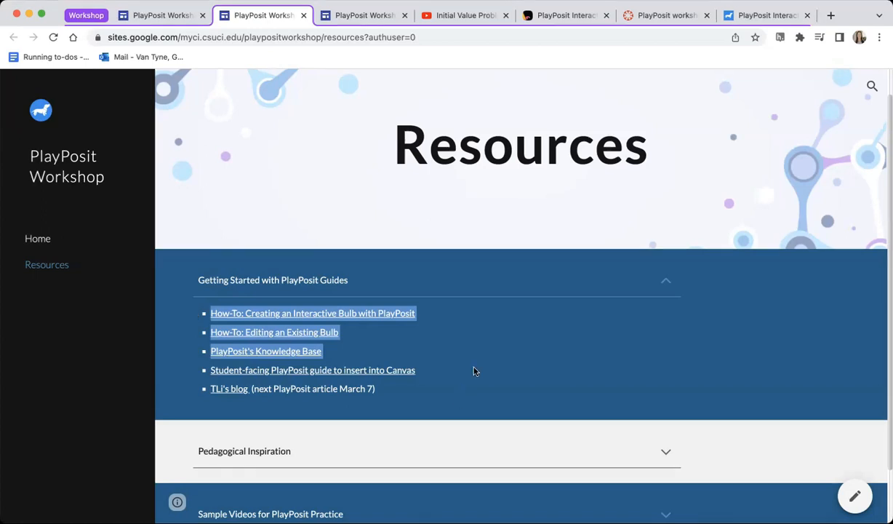
pyautogui.click(435, 370)
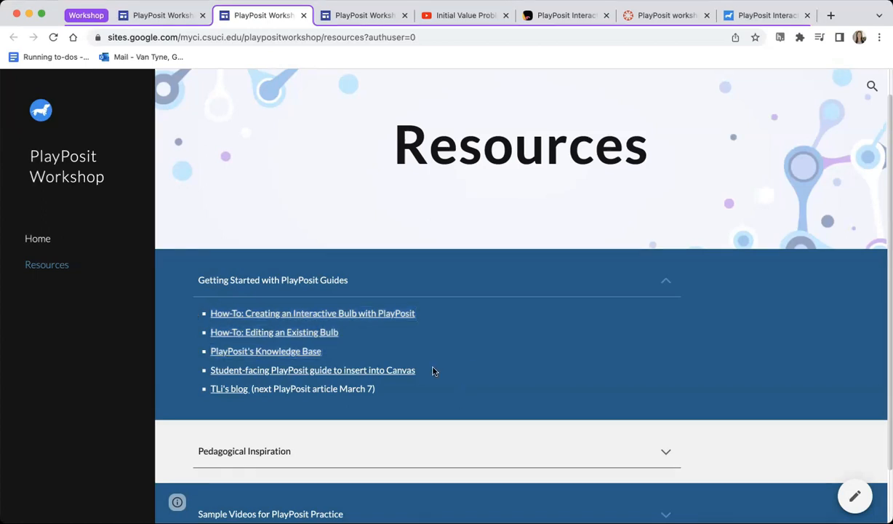
# Step: Open the student-facing PlayPosit guide and highlight its content through the end of the student support articles
pyautogui.click(366, 370)
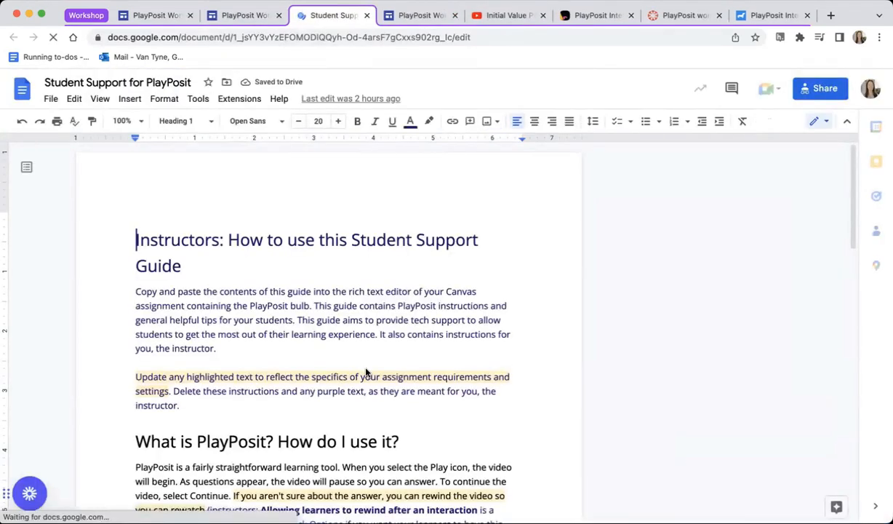
pyautogui.scroll(-3, 367, 372)
pyautogui.scroll(-3, 366, 371)
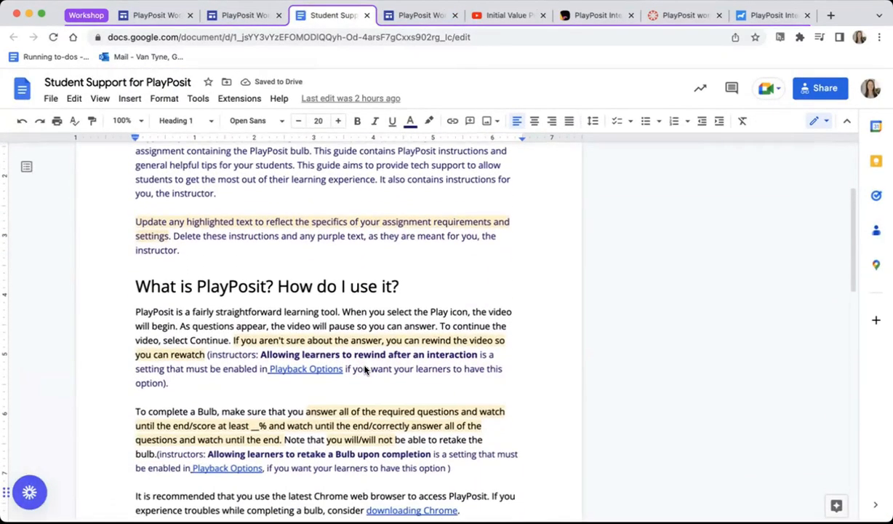
pyautogui.moveTo(133, 212); pyautogui.dragTo(412, 483)
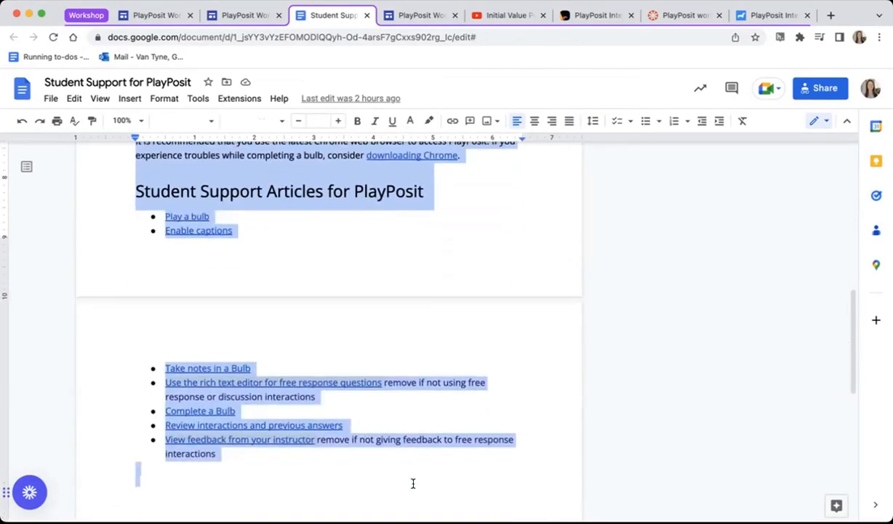
pyautogui.click(266, 252)
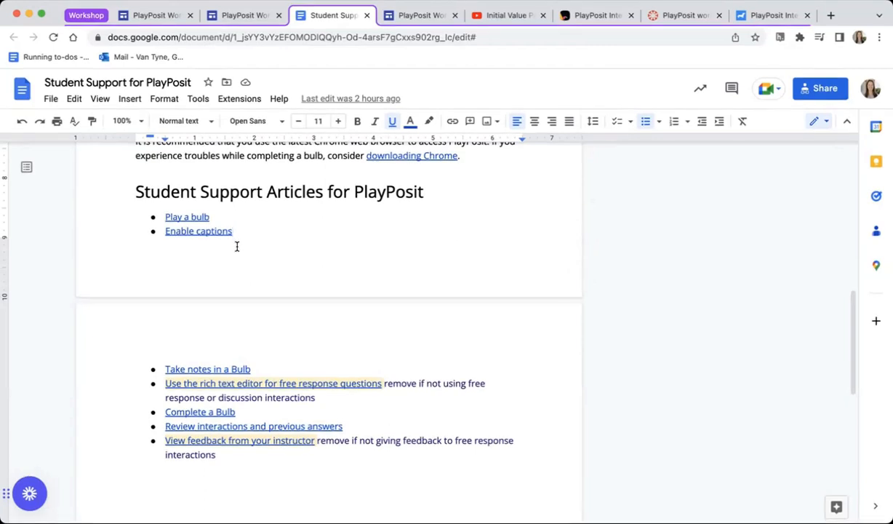
# Step: Highlight the guide's sentence about rewinding the video and the "you will" retake wording, and close the guide
pyautogui.scroll(1, 236, 247)
pyautogui.scroll(5, 236, 246)
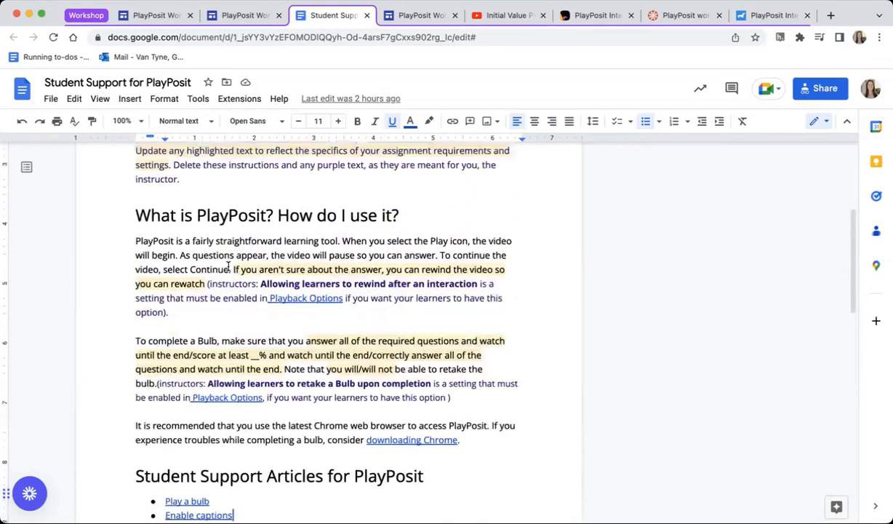
pyautogui.moveTo(230, 269); pyautogui.dragTo(202, 284)
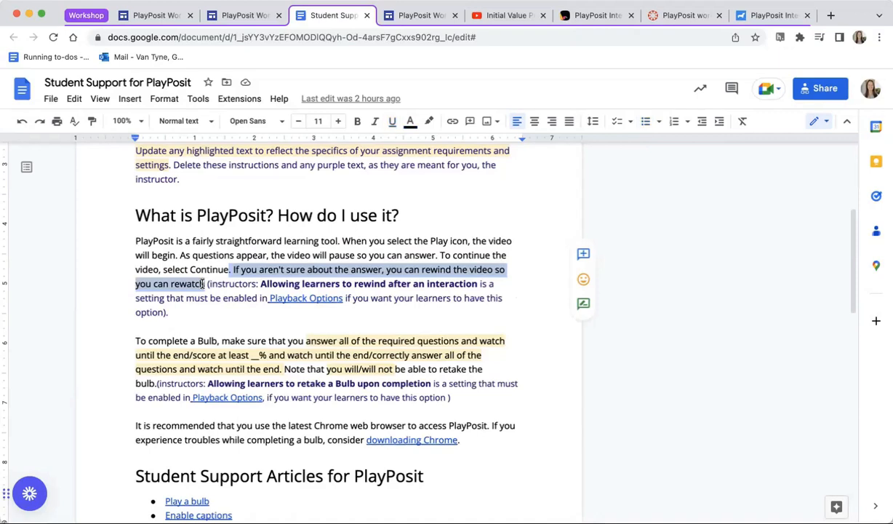
pyautogui.click(258, 322)
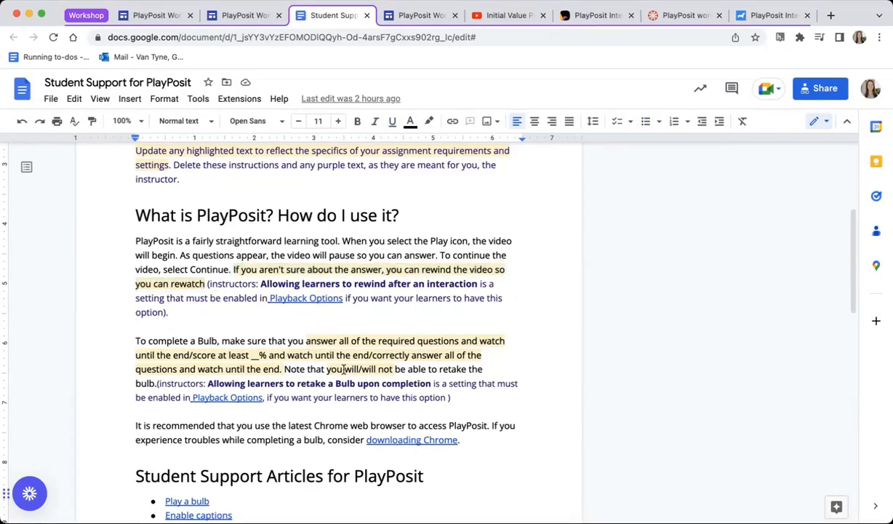
pyautogui.moveTo(325, 369); pyautogui.dragTo(359, 367)
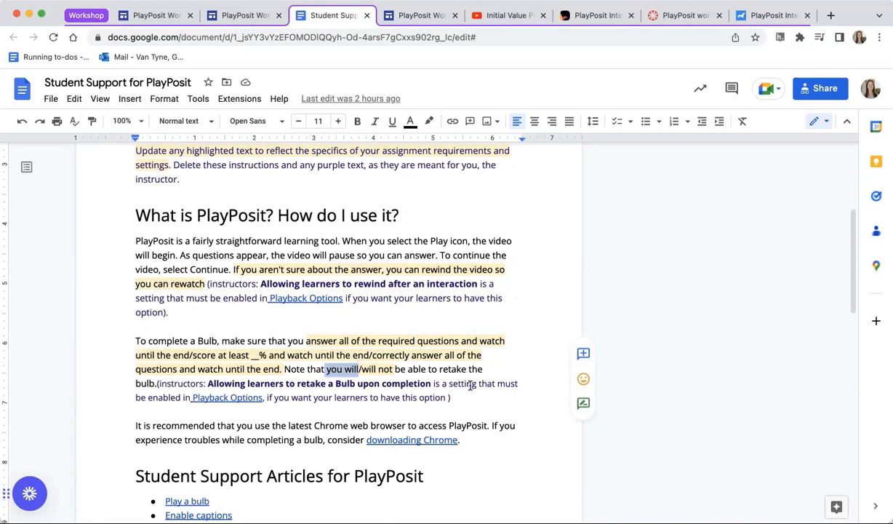
pyautogui.click(367, 16)
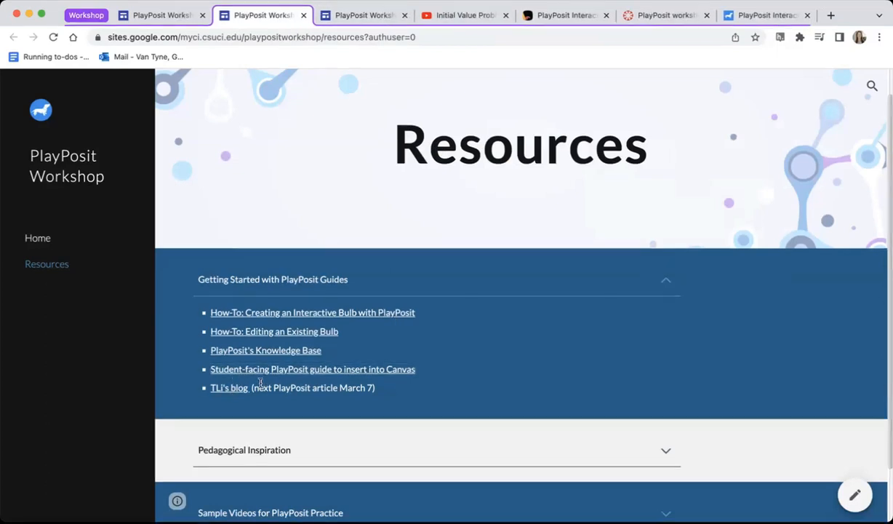
# Step: Highlight the TLi's blog entry, expand the Pedagogical Inspiration section and look through its articles
pyautogui.moveTo(263, 388); pyautogui.dragTo(203, 388)
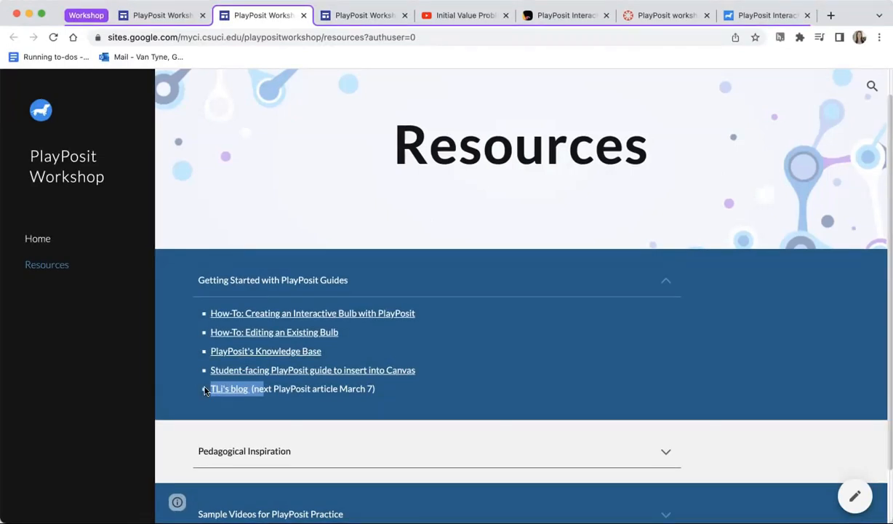
pyautogui.click(379, 390)
pyautogui.scroll(-2, 322, 379)
pyautogui.click(322, 379)
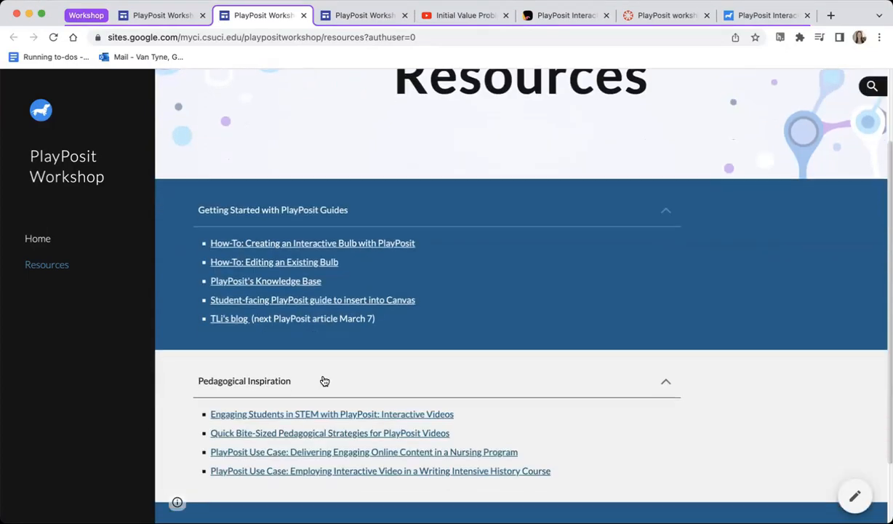
pyautogui.scroll(-2, 324, 381)
pyautogui.scroll(1, 325, 381)
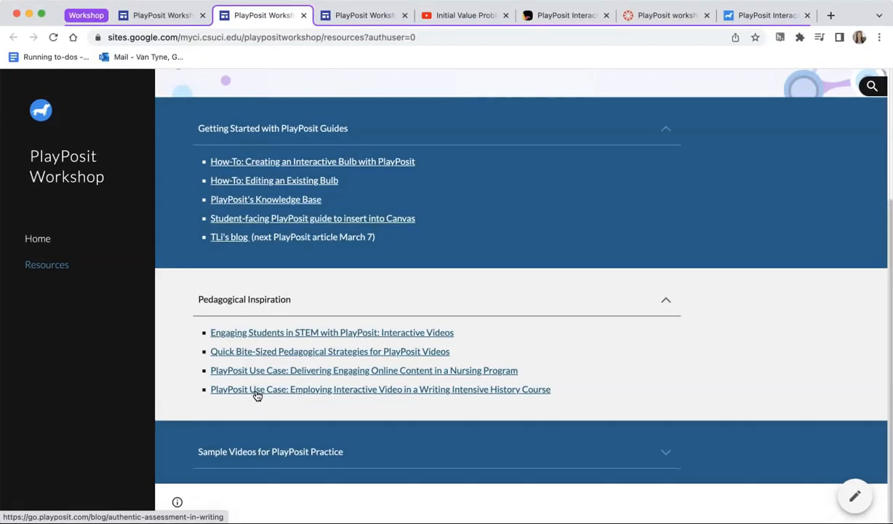
pyautogui.scroll(3, 271, 318)
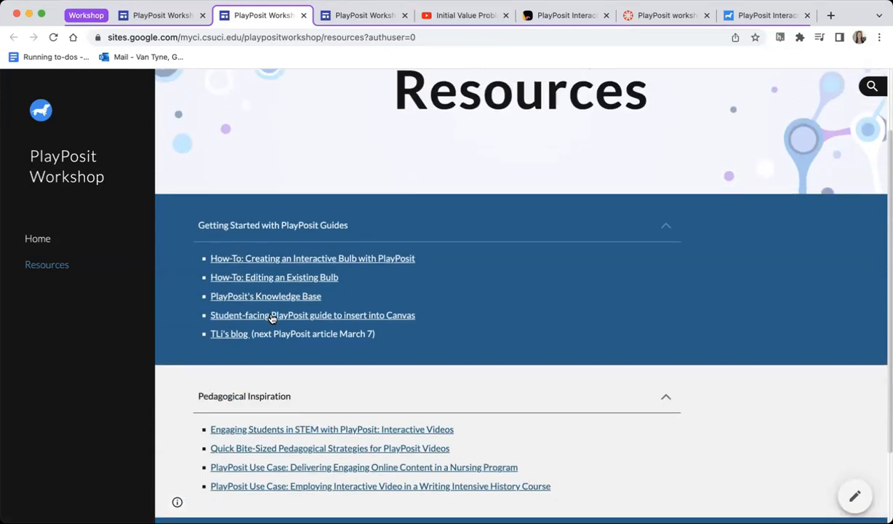
# Step: Reveal the last answer on the workshop site's FAQ slide and switch to the learner results of the WMC Workshop bulb
pyautogui.click(173, 16)
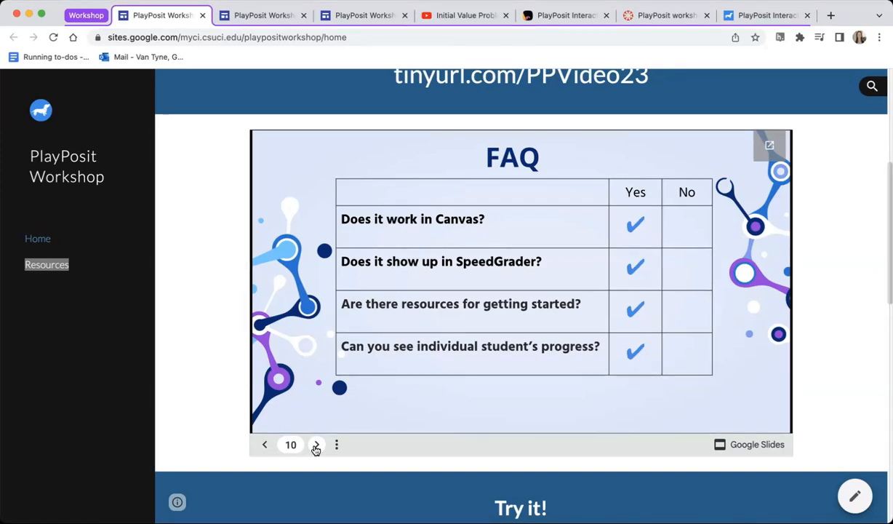
pyautogui.click(629, 17)
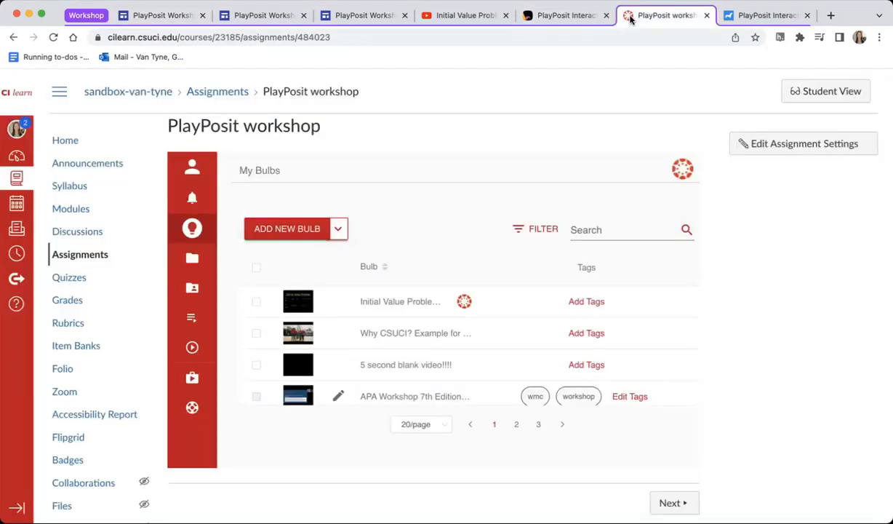
pyautogui.click(733, 18)
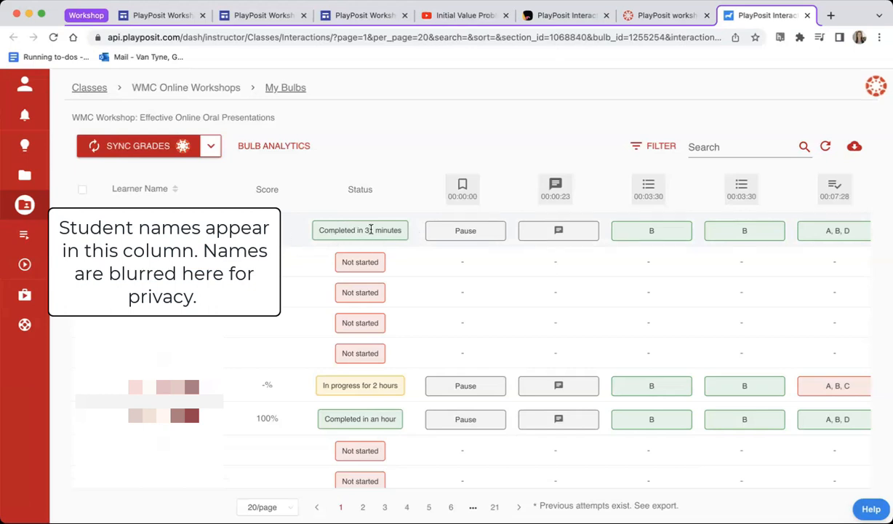
# Step: Look through the learners' responses across the interactions of the WMC Workshop bulb, up to the last timestamps
pyautogui.hscroll(2, 551, 245)
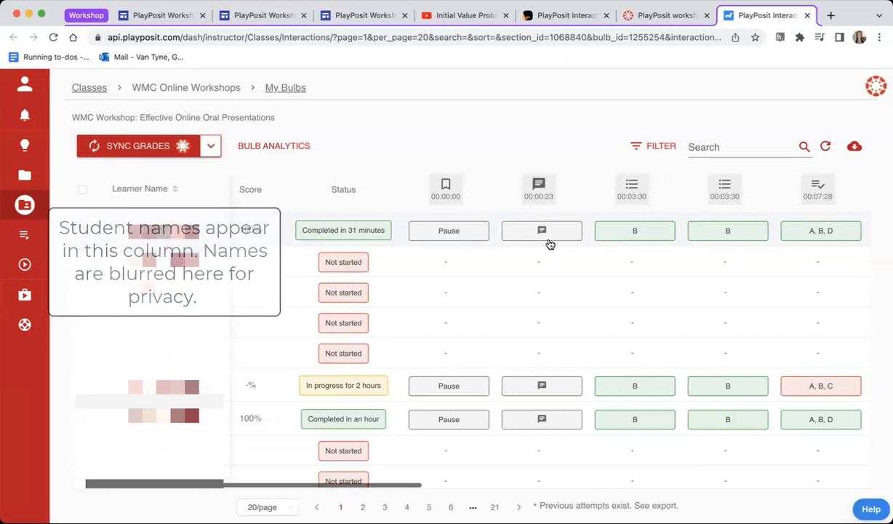
pyautogui.click(557, 233)
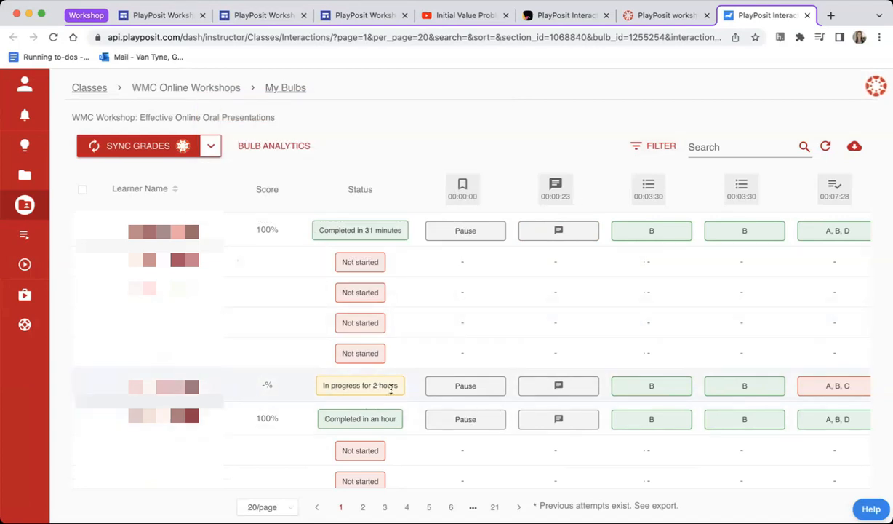
pyautogui.hscroll(10, 451, 395)
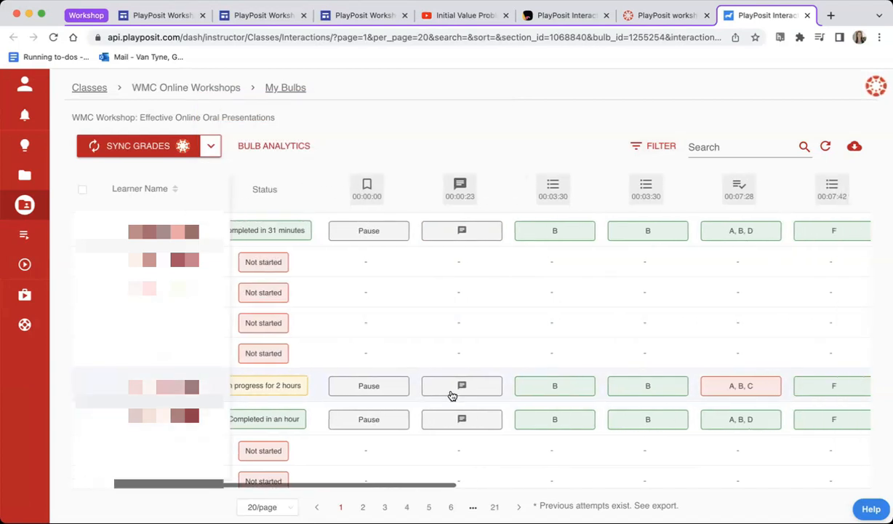
pyautogui.hscroll(4, 450, 392)
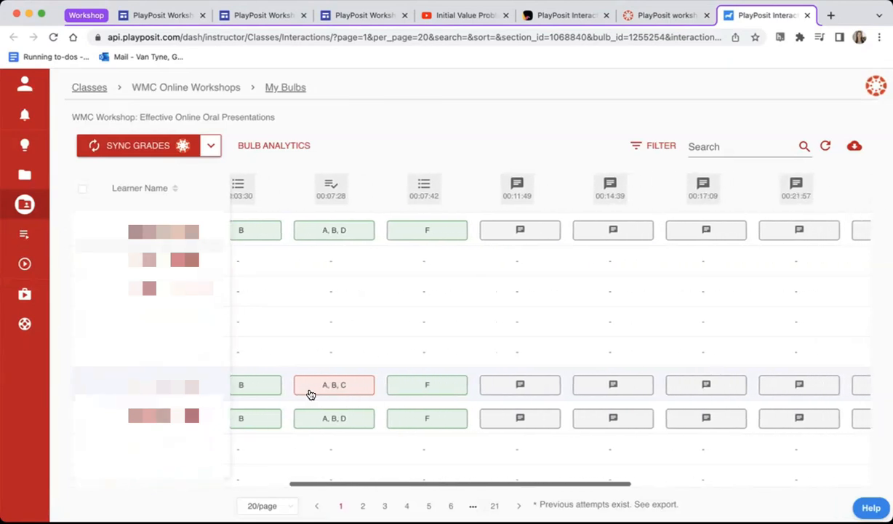
pyautogui.hscroll(15, 475, 377)
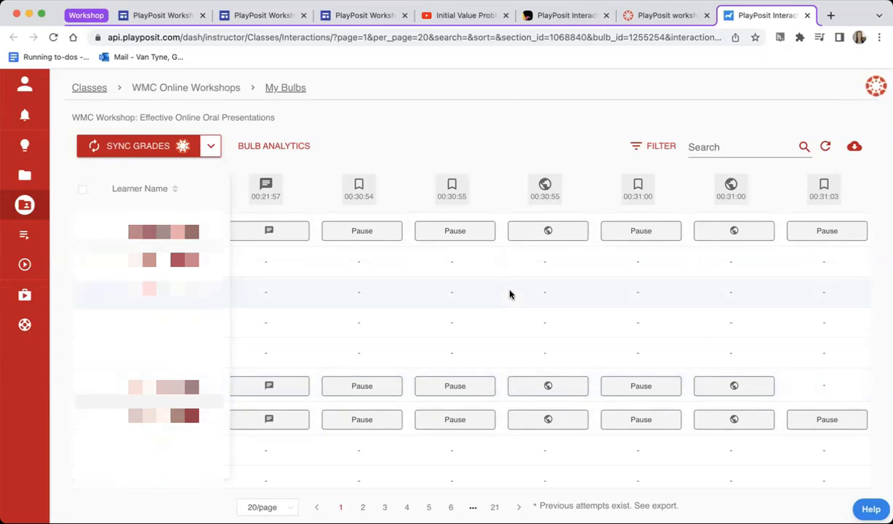
# Step: View the interaction data of the multiple-choice question at 00:07:42 and close it
pyautogui.hscroll(-10, 509, 294)
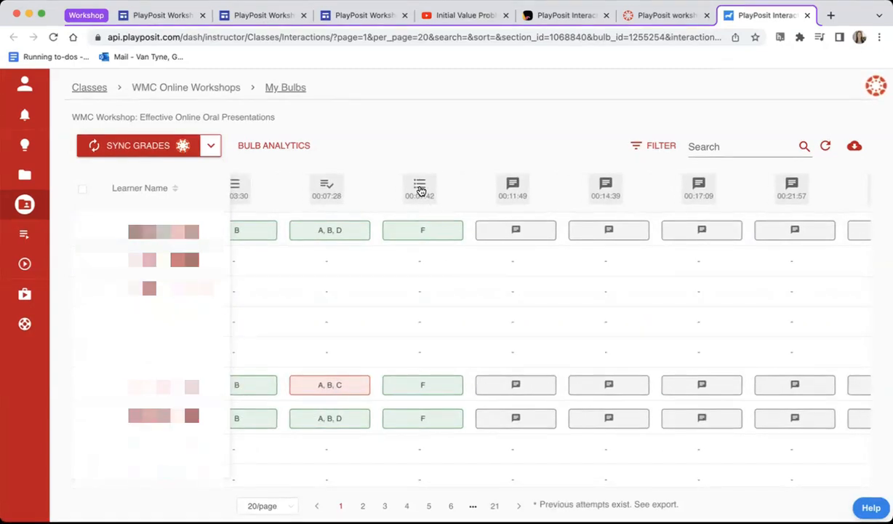
pyautogui.click(421, 190)
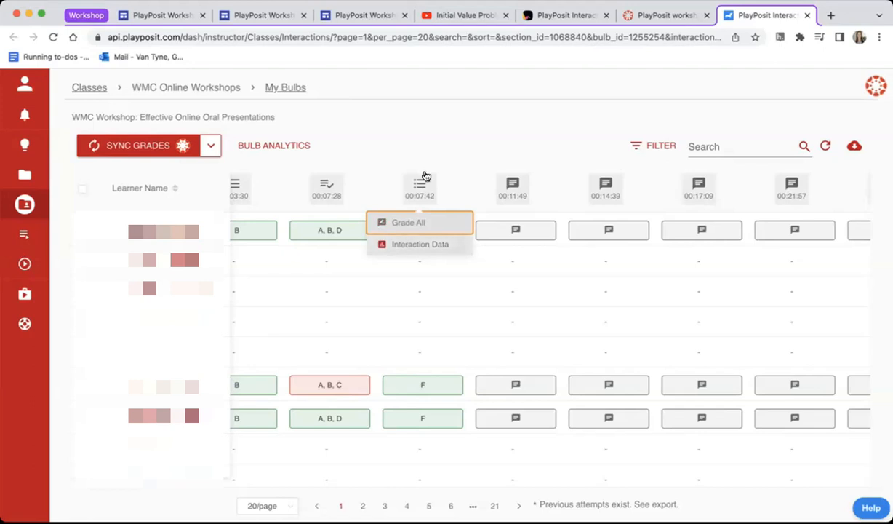
pyautogui.click(407, 244)
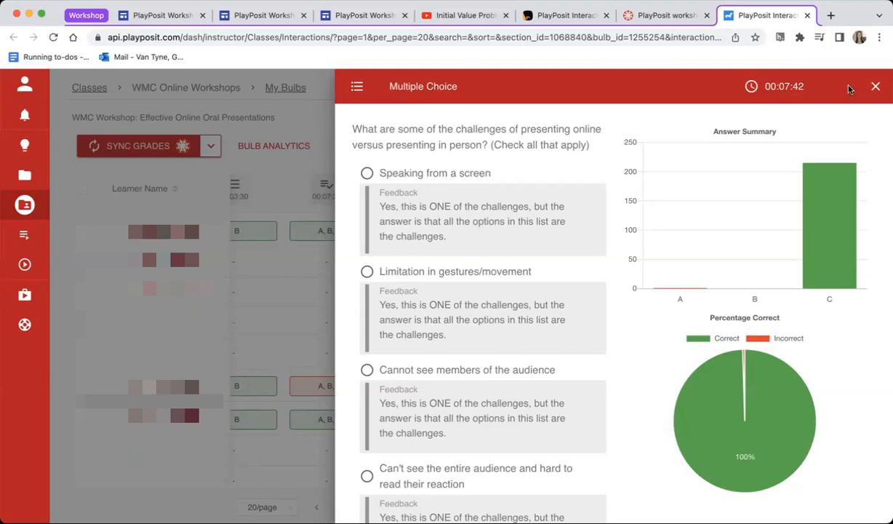
pyautogui.click(875, 86)
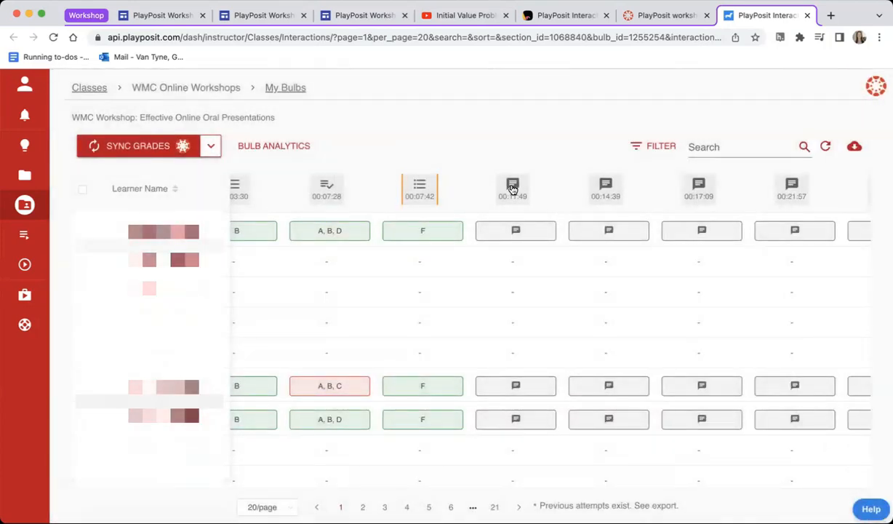
# Step: View the interaction data of the discussion forum at 00:11:49 and close it
pyautogui.click(515, 193)
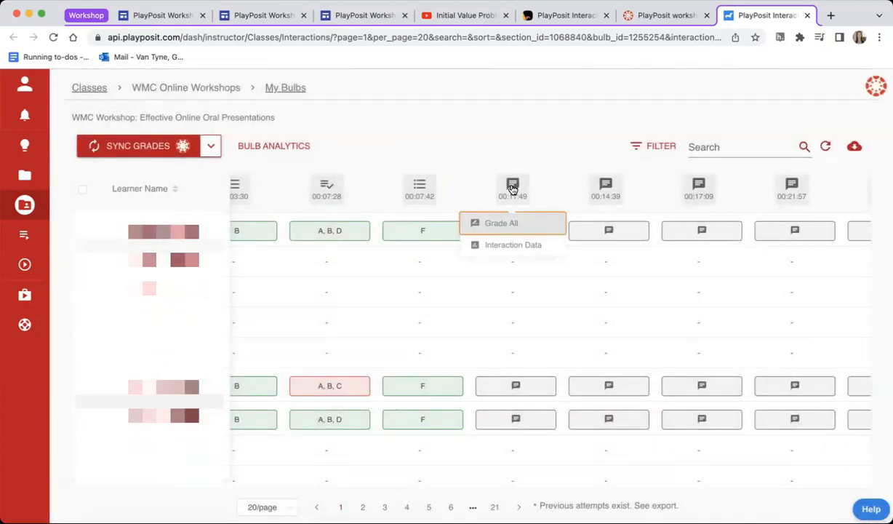
pyautogui.click(565, 166)
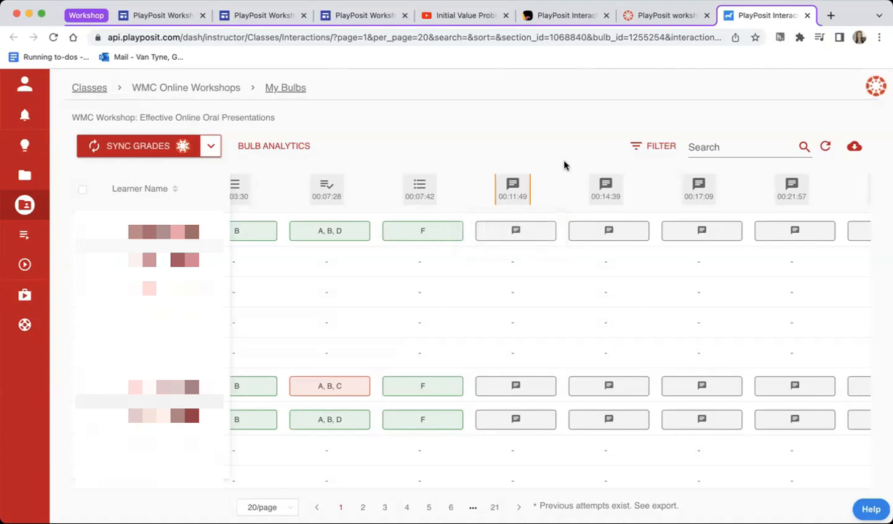
pyautogui.click(514, 189)
pyautogui.click(498, 248)
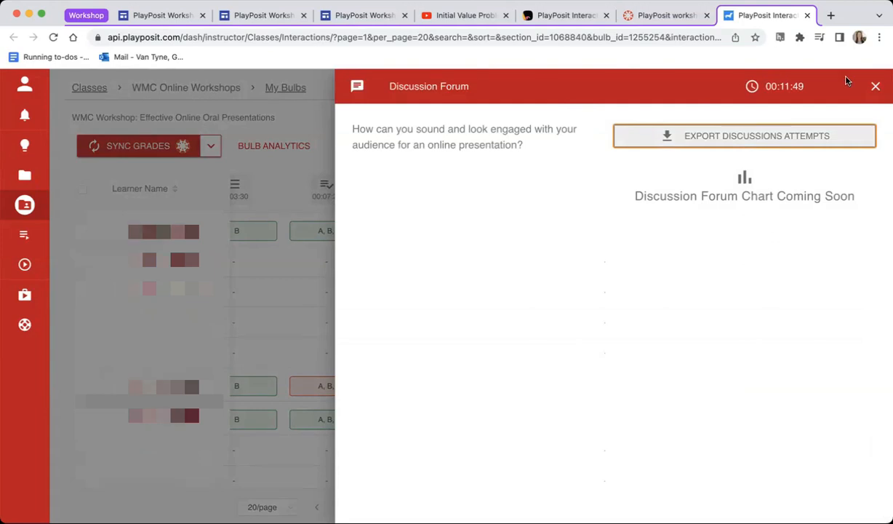
pyautogui.click(875, 86)
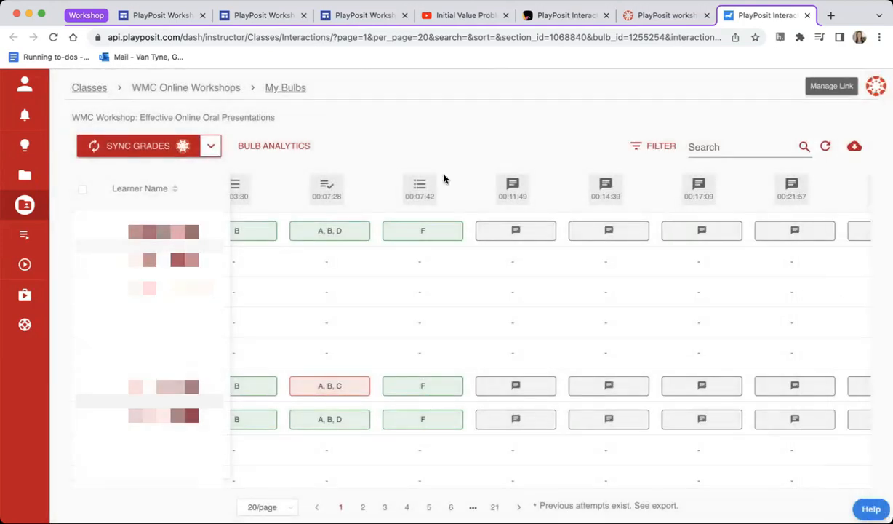
# Step: Open Grade All for the discussion forum at 00:11:49 and look through the list of learner answers
pyautogui.click(519, 185)
pyautogui.click(501, 226)
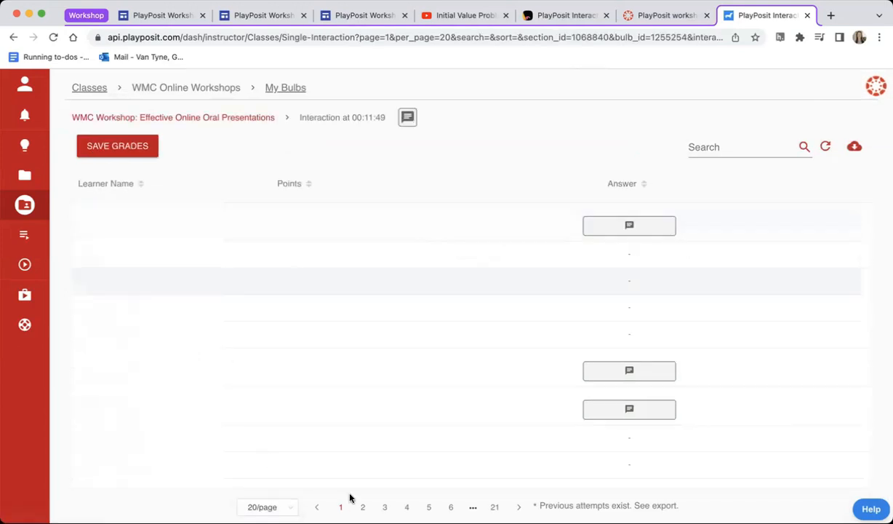
pyautogui.scroll(-1, 530, 306)
pyautogui.scroll(-3, 530, 306)
pyautogui.scroll(4, 530, 306)
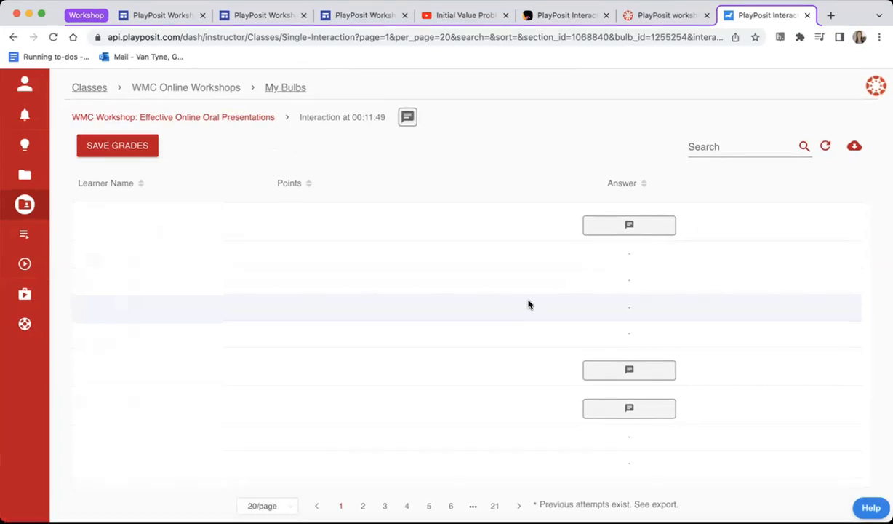
pyautogui.scroll(-5, 529, 304)
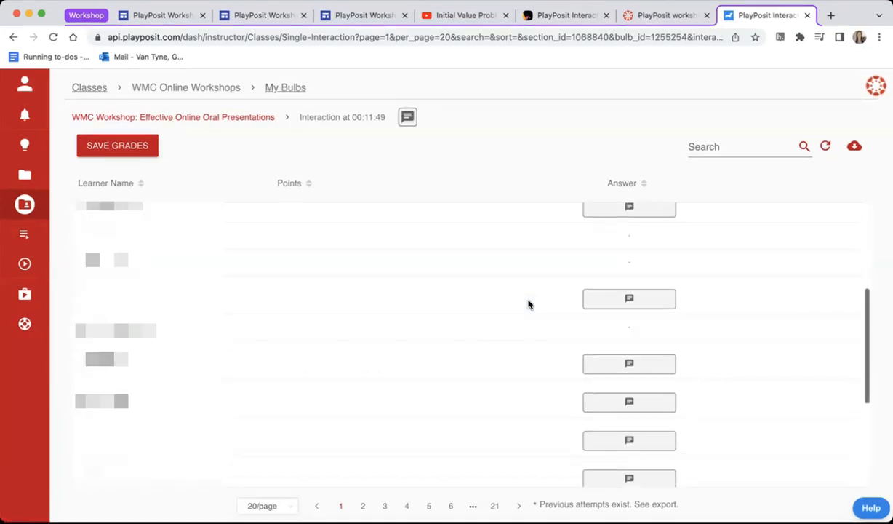
pyautogui.scroll(-2, 565, 290)
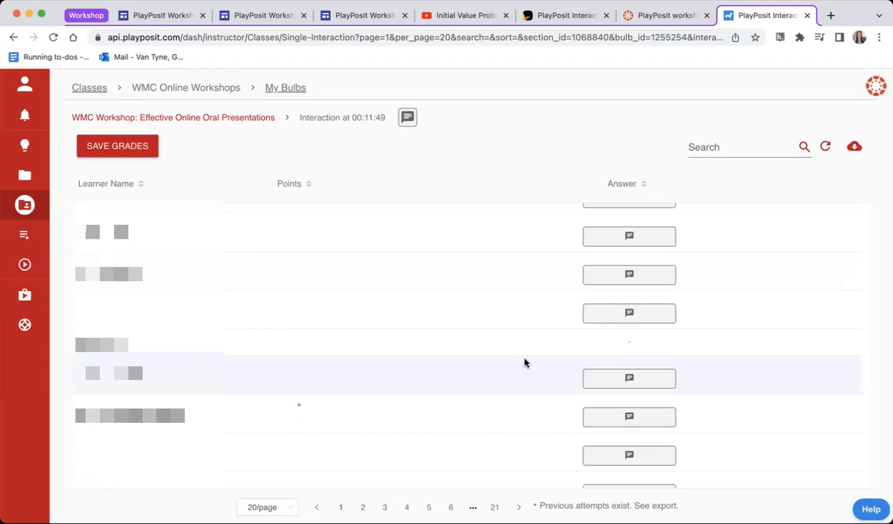
pyautogui.scroll(10, 524, 362)
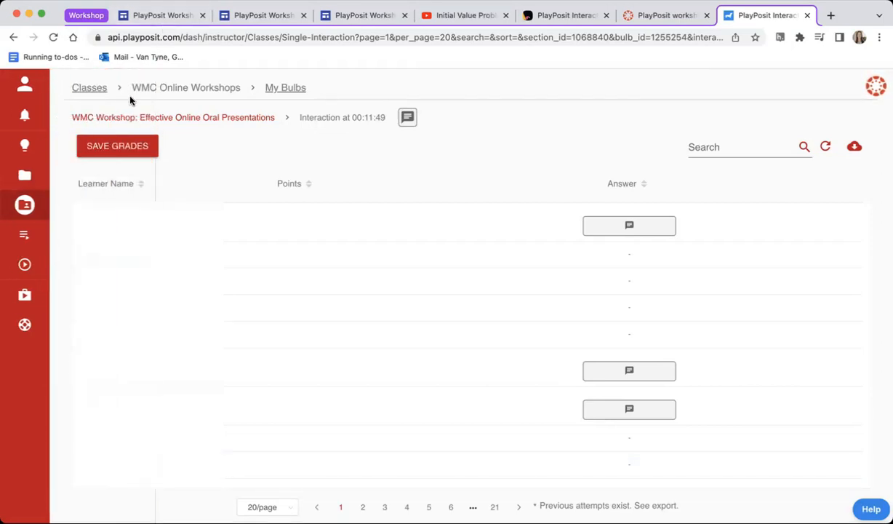
# Step: Switch to the workshop site's home page and close the free response interaction in the Try it! bulb
pyautogui.click(151, 18)
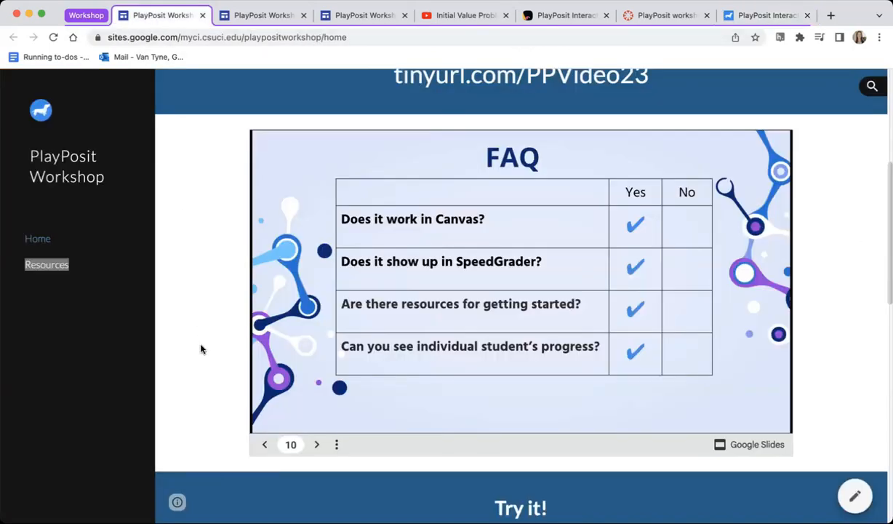
pyautogui.scroll(-7, 201, 349)
pyautogui.scroll(1, 201, 349)
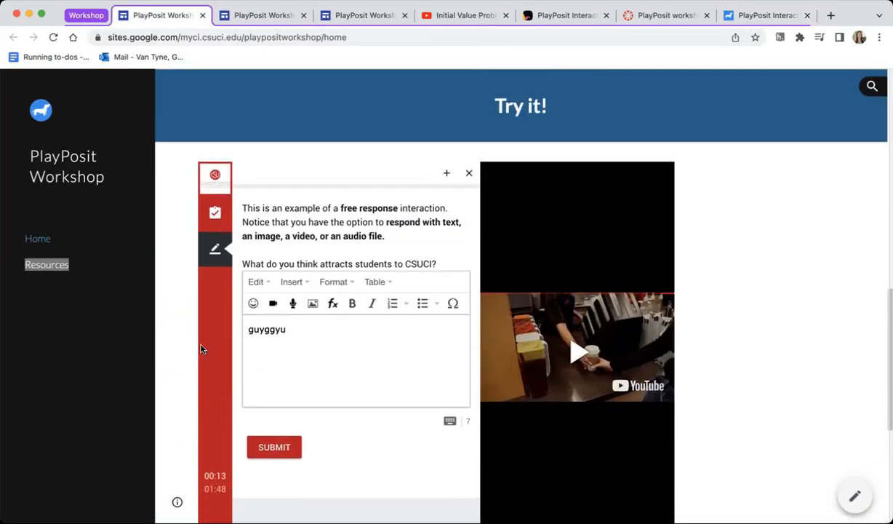
pyautogui.click(468, 172)
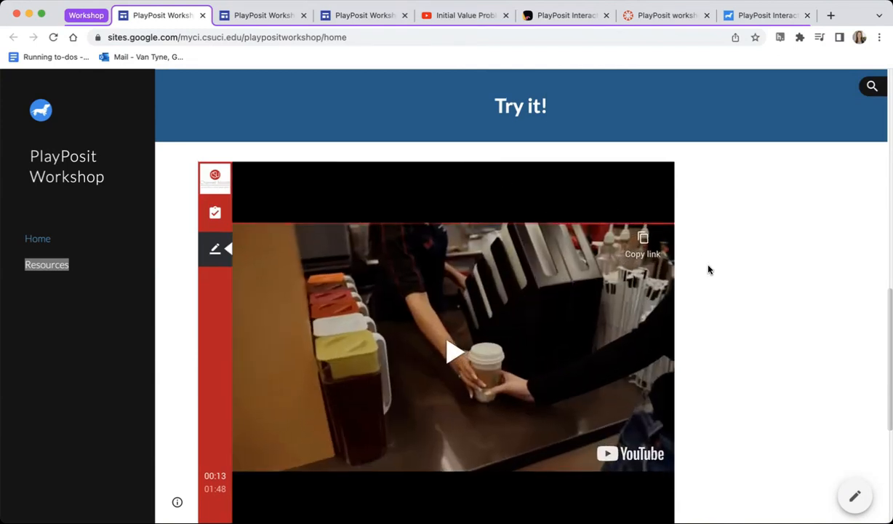
pyautogui.scroll(-1, 709, 270)
pyautogui.scroll(1, 709, 270)
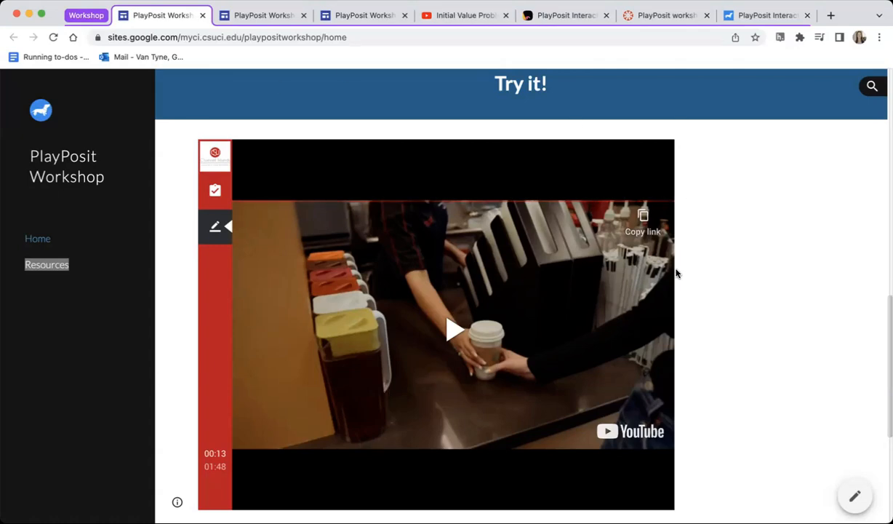
# Step: Compare the WMC Workshop bulb's learner results with the Initial Value Problem bulb's monitoring page, opened from the Canvas assignment
pyautogui.click(766, 16)
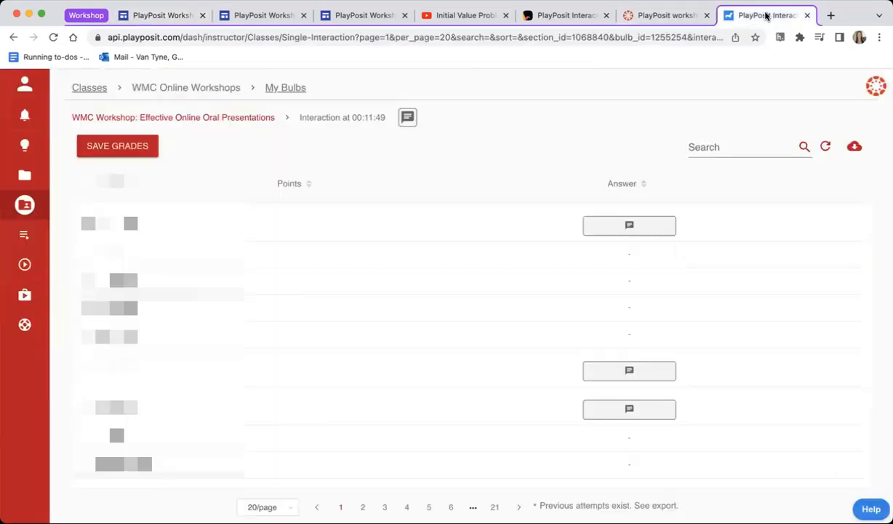
pyautogui.click(239, 119)
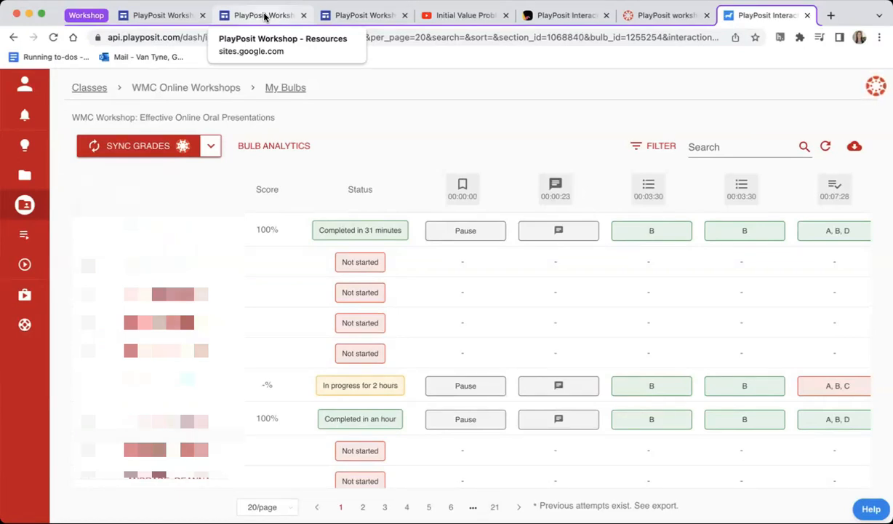
pyautogui.click(665, 19)
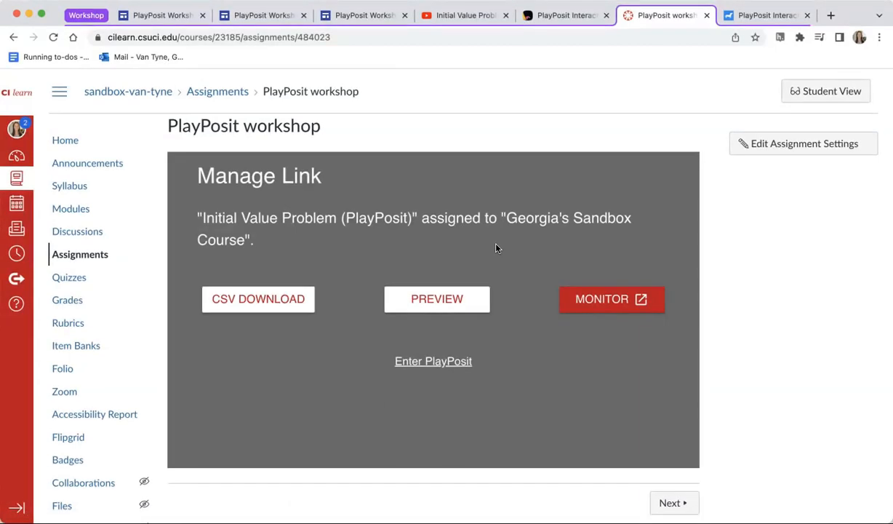
pyautogui.click(603, 303)
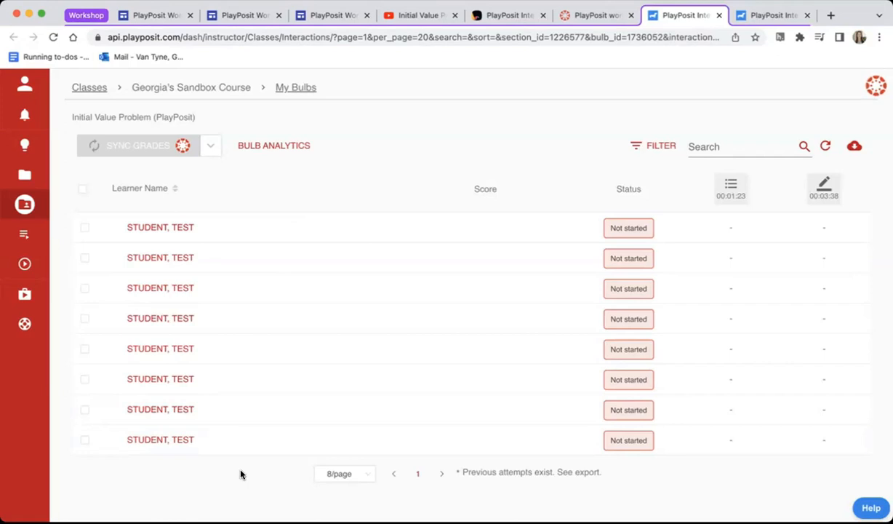
pyautogui.click(756, 16)
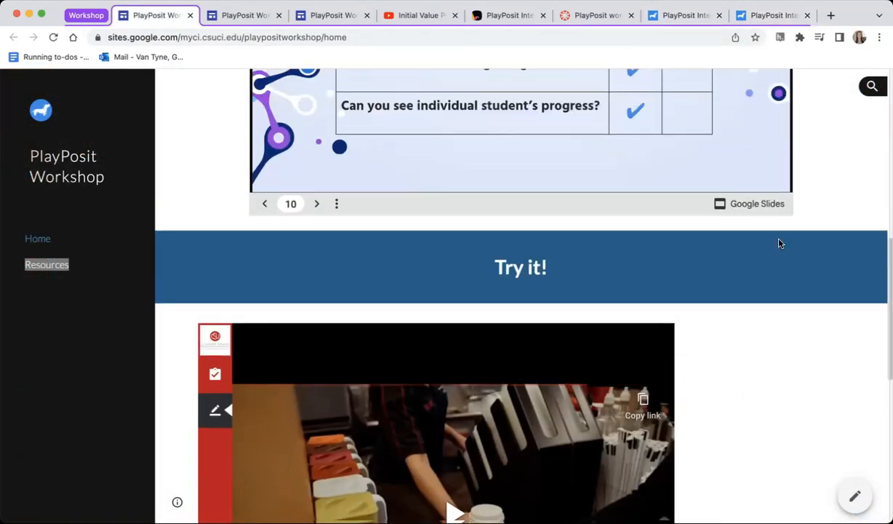
# Step: Return to the workshop site's home page and advance the embedded slideshow from the FAQ to the Questions? slide
pyautogui.scroll(3, 779, 243)
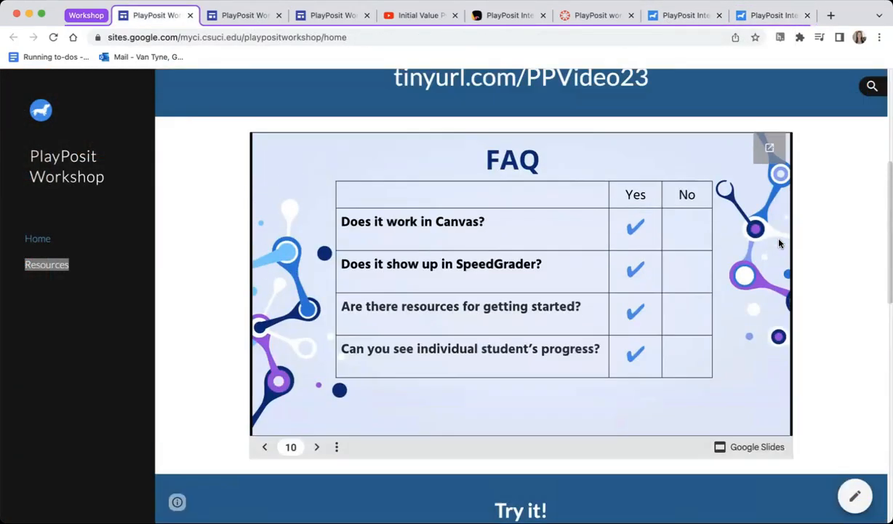
pyautogui.click(313, 446)
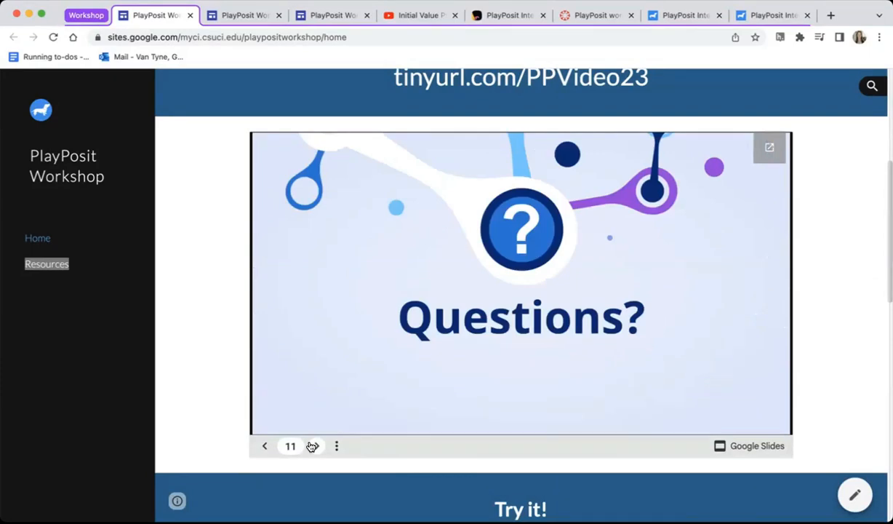
pyautogui.scroll(1, 241, 366)
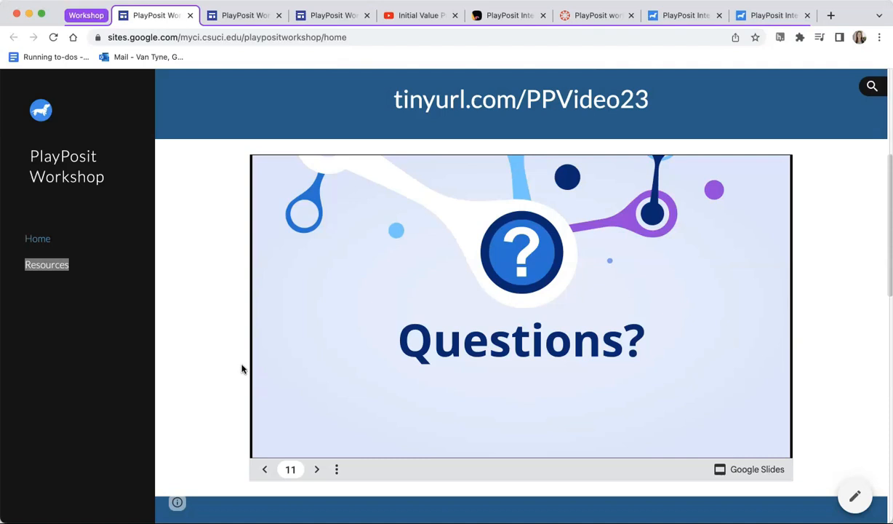
pyautogui.click(244, 368)
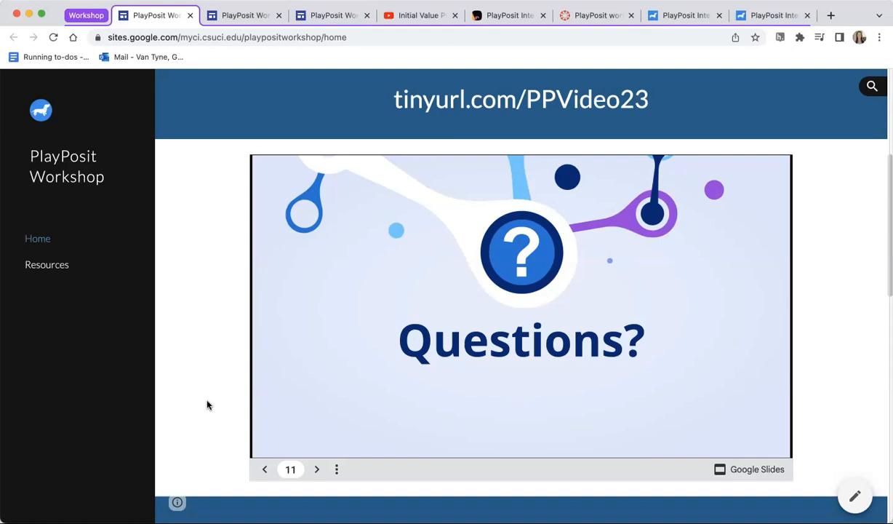
# Step: Open the workshop site's Resources page in a new tab and expand the Getting Started with PlayPosit Guides section
pyautogui.rightClick(43, 271)
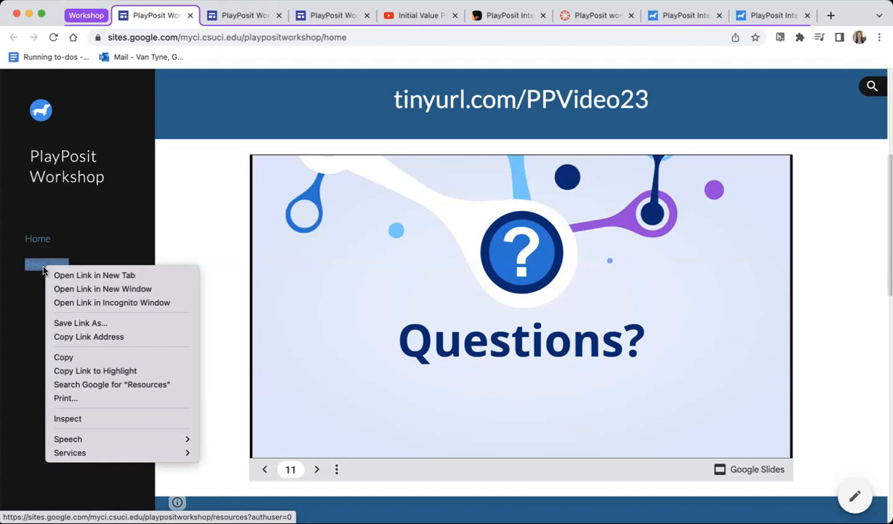
pyautogui.click(58, 276)
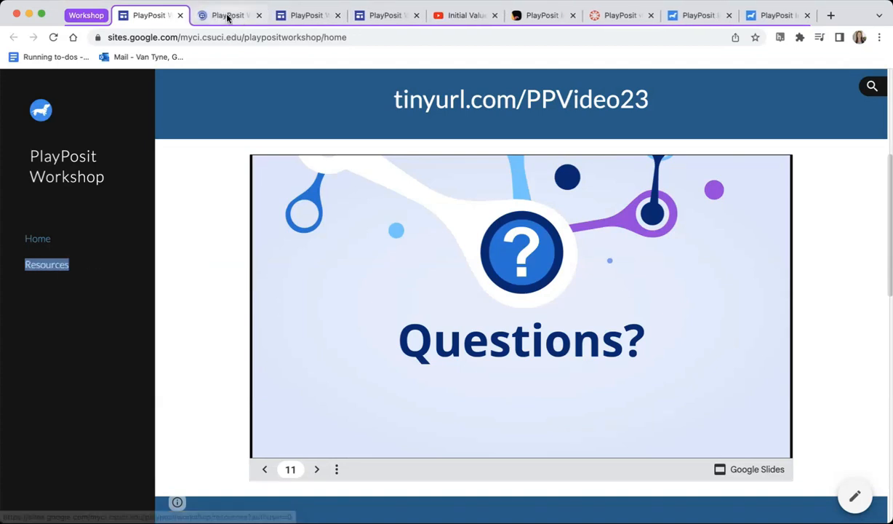
pyautogui.click(228, 16)
pyautogui.click(268, 312)
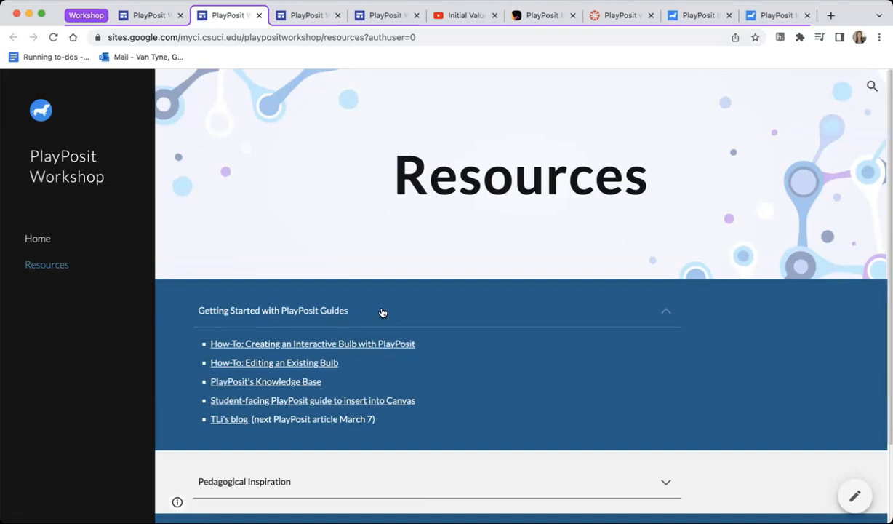
# Step: Open the how-to guide on creating an interactive bulb, skim its instructions and return to the Resources page
pyautogui.scroll(-1, 381, 311)
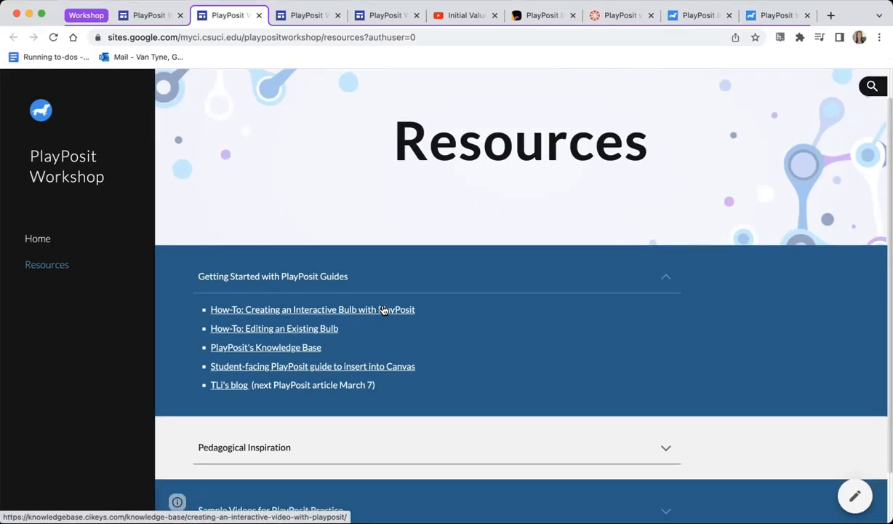
pyautogui.click(384, 310)
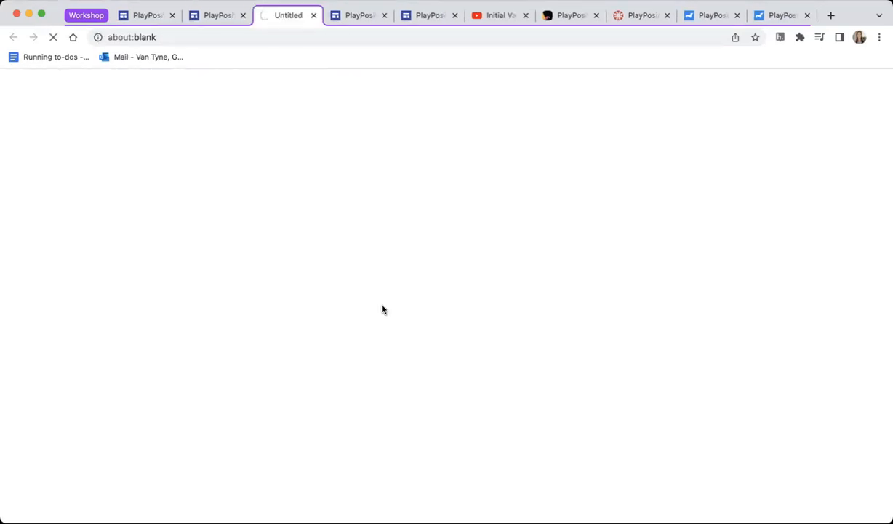
pyautogui.scroll(-7, 331, 430)
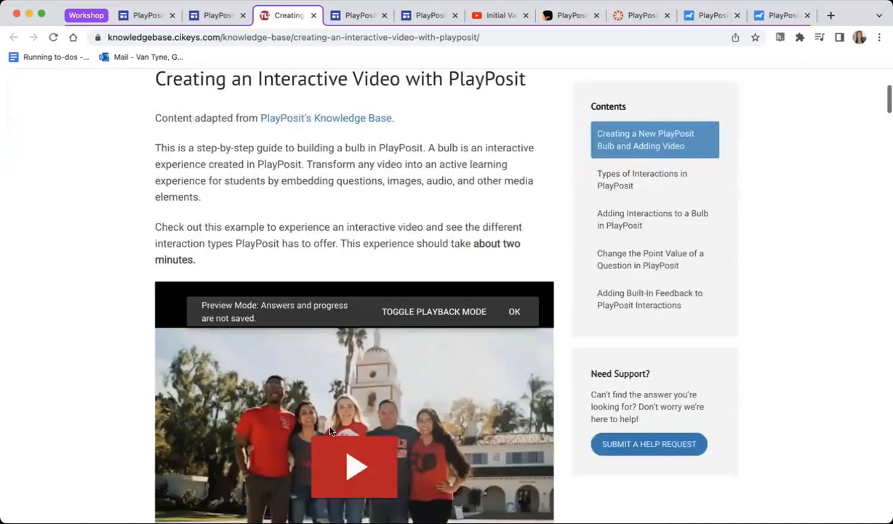
pyautogui.scroll(-15, 329, 430)
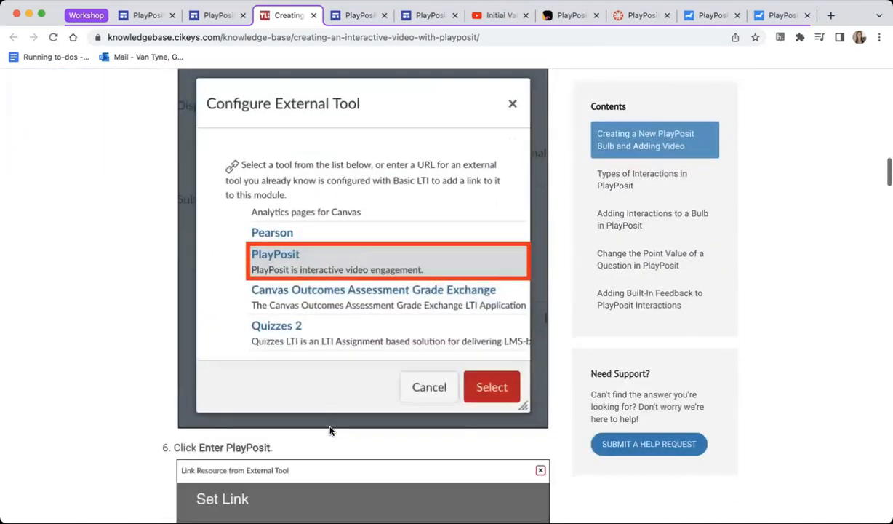
pyautogui.scroll(20, 330, 430)
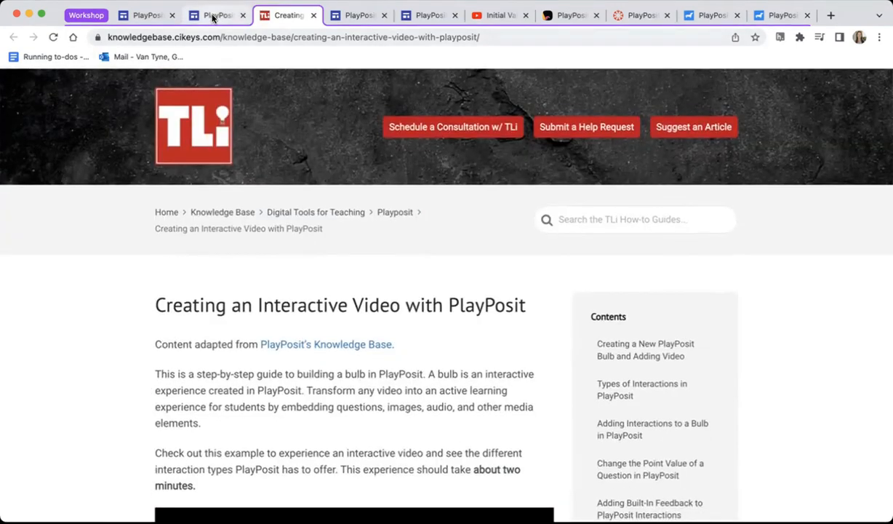
pyautogui.click(214, 15)
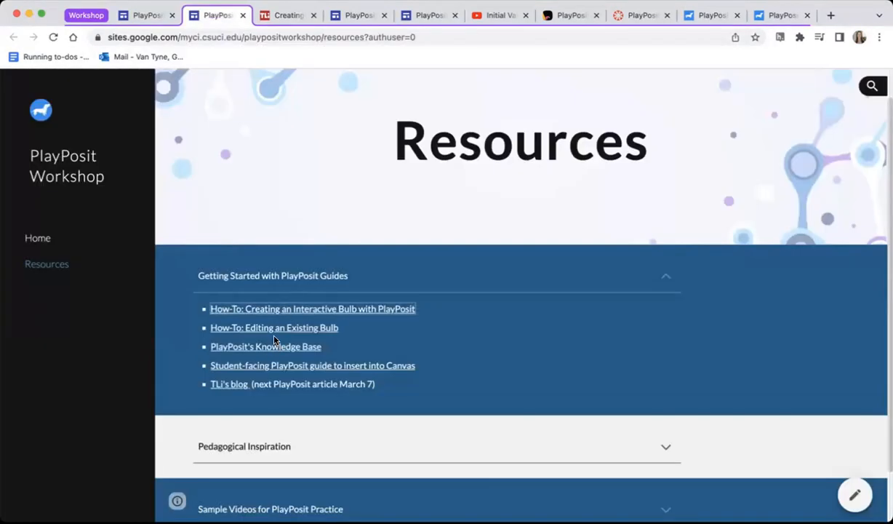